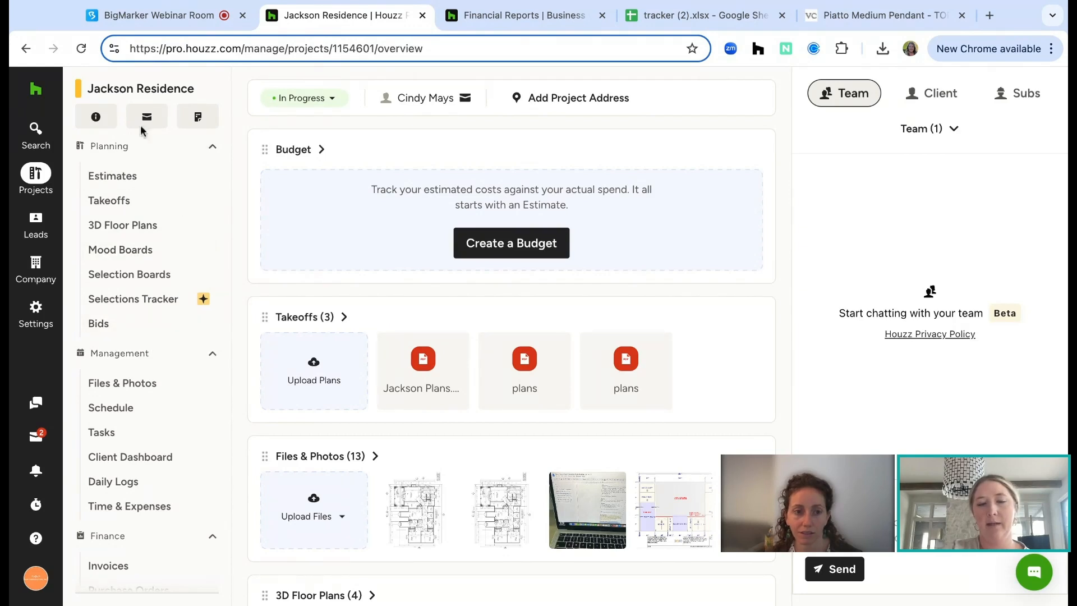
Step: Open the project's selection boards and try to create a new board with the room name Lighting
click(120, 283)
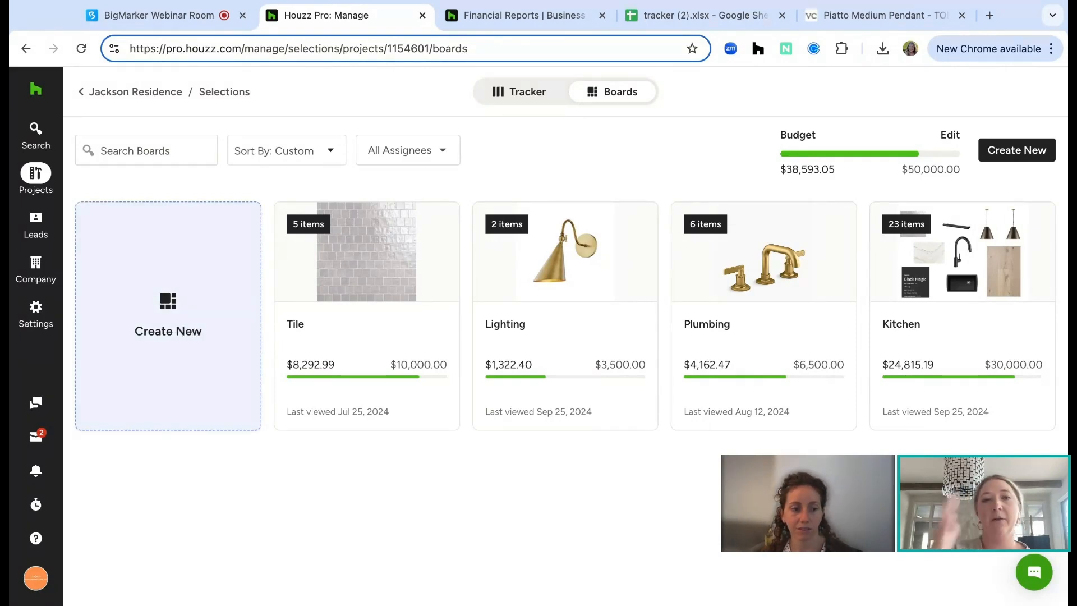
click(168, 317)
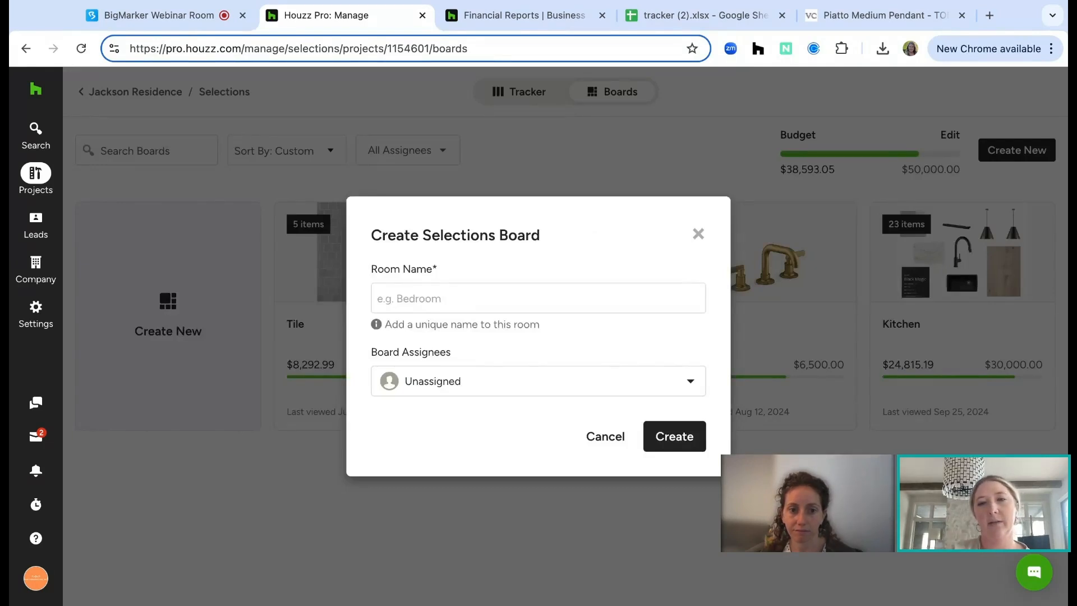
click(488, 303)
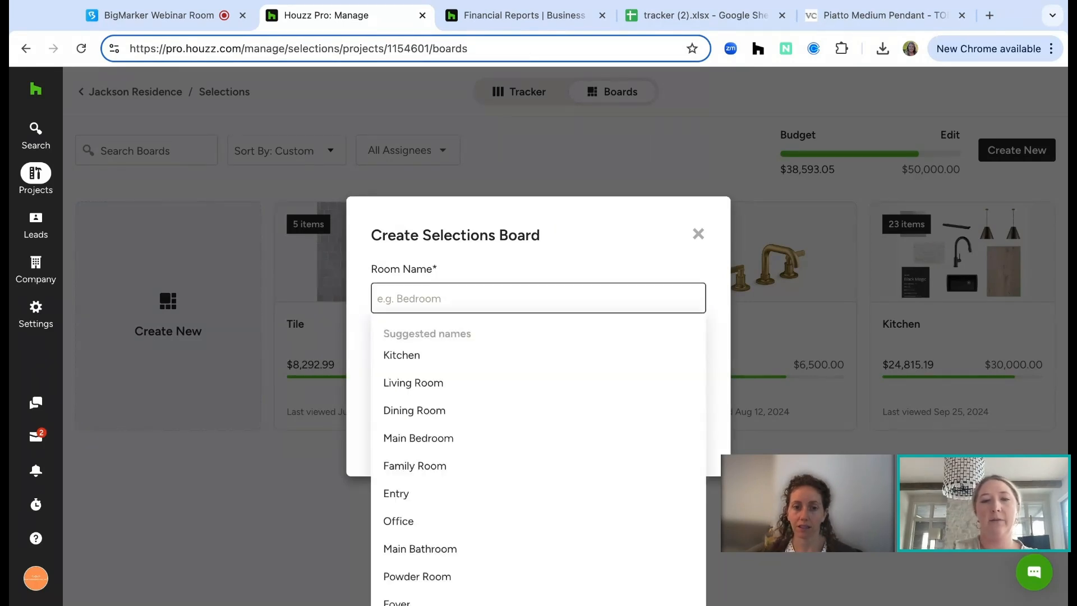
text(Lighting)
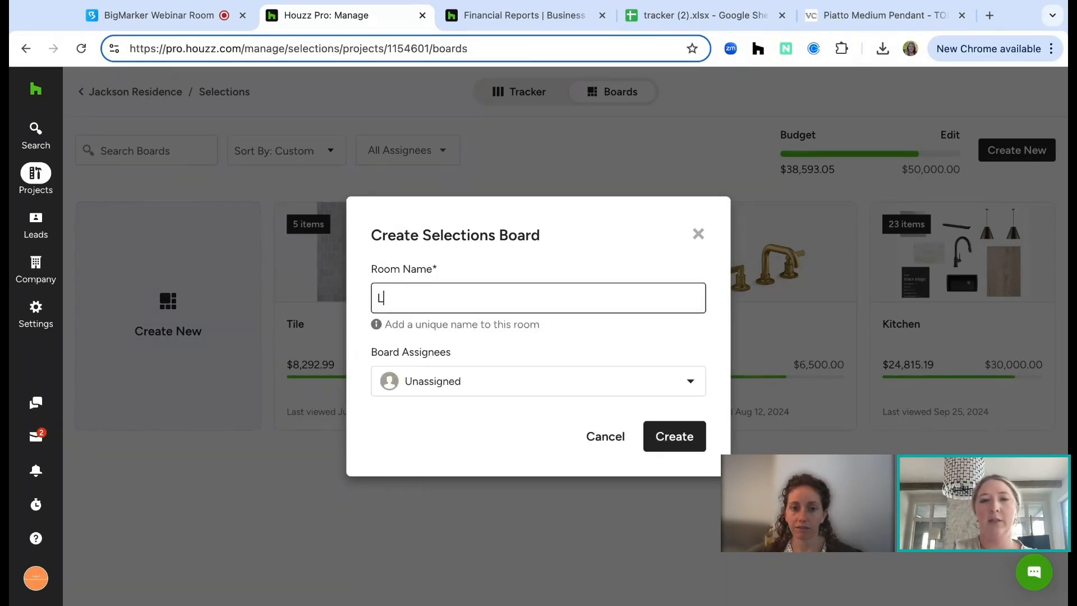
click(691, 442)
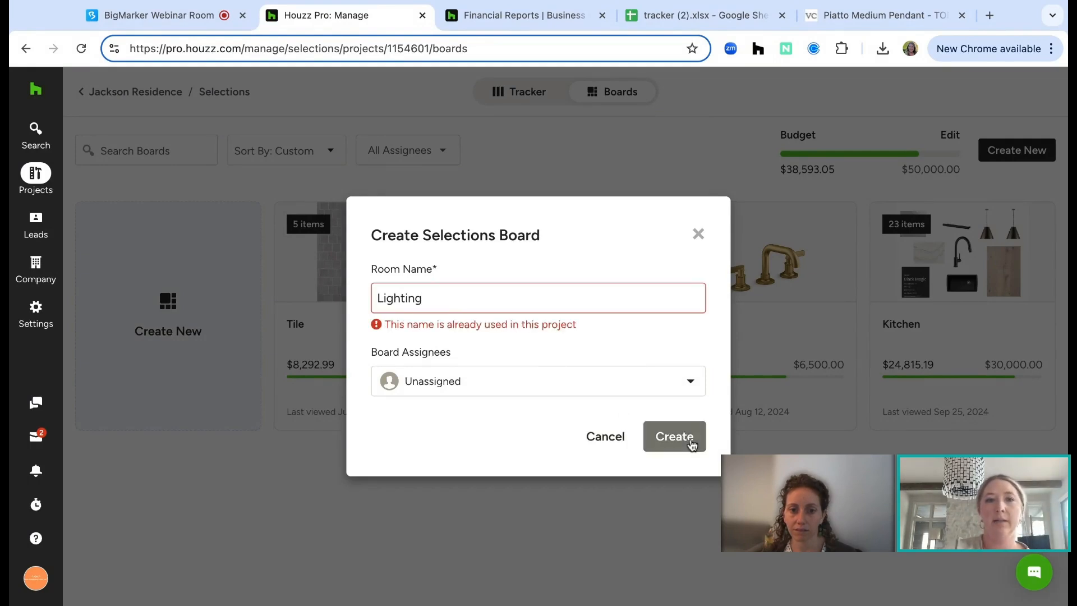
Step: Replace the new board's room name with Electrical and create the board
double_click(447, 293)
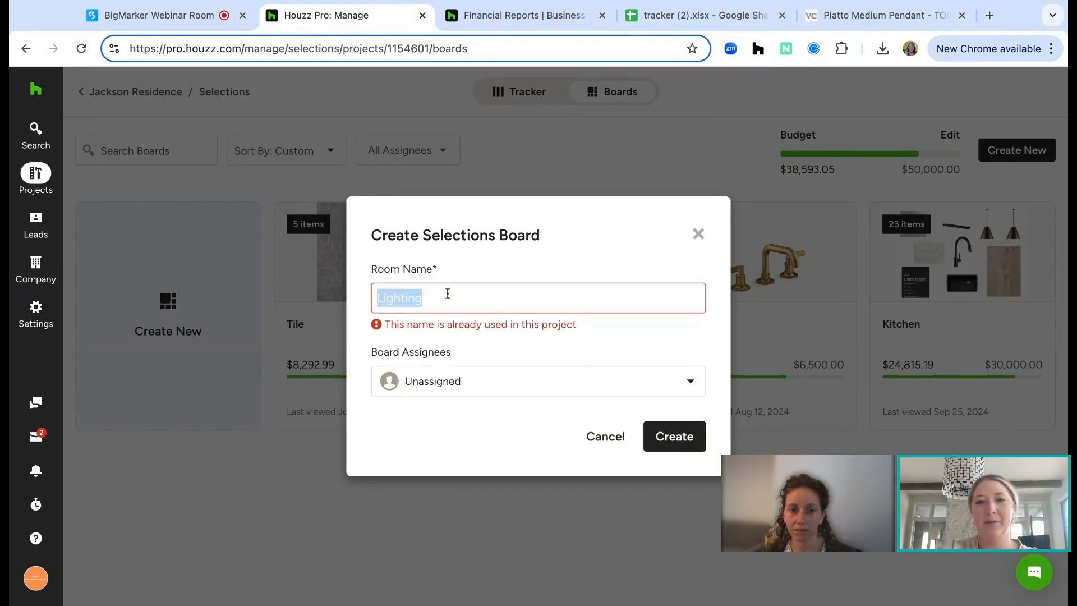
key(BackSpace)
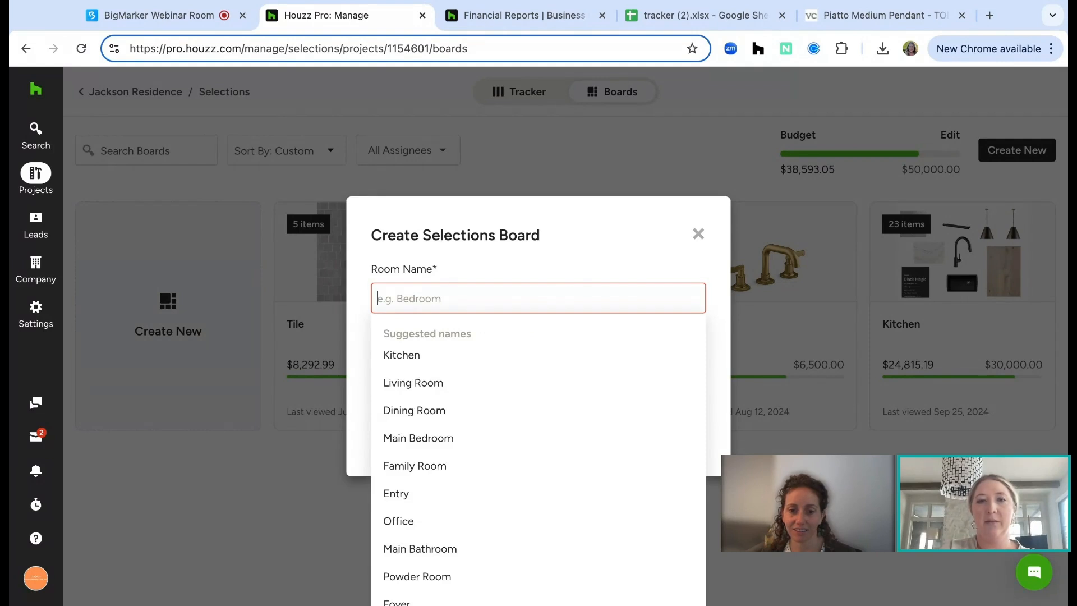
text(Elecyr)
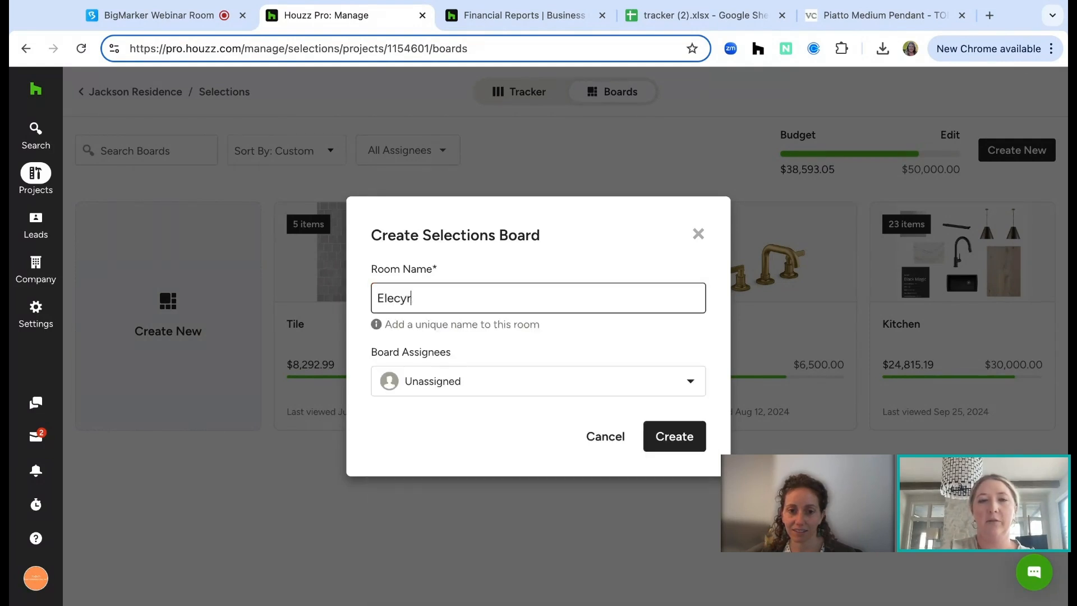
text(ical)
click(675, 446)
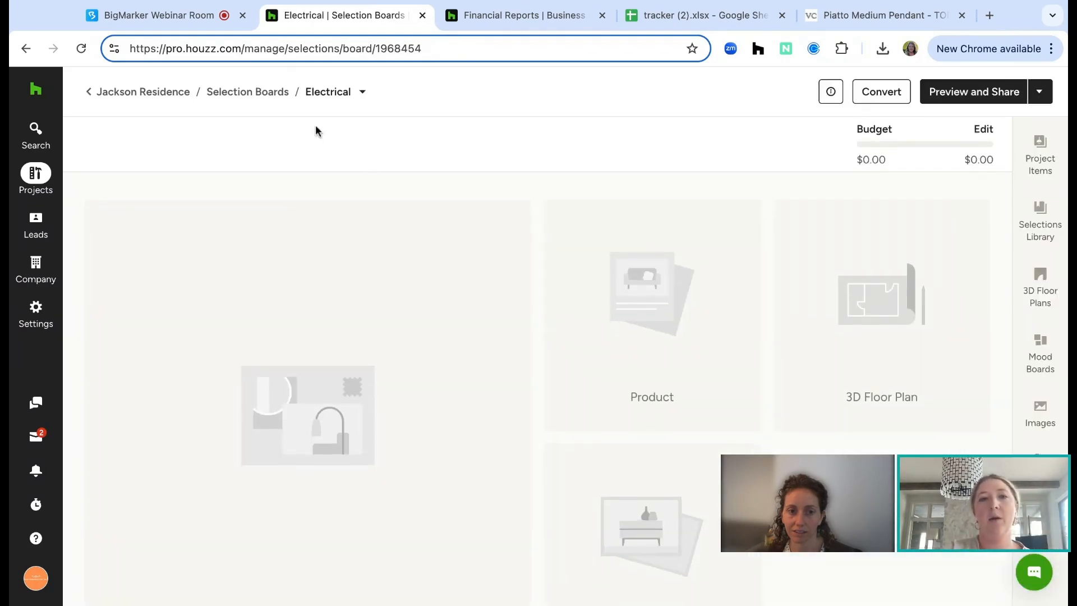
Step: Return to the board overview and view the Kitchen and Plumbing boards, going back to the overview after each
click(281, 92)
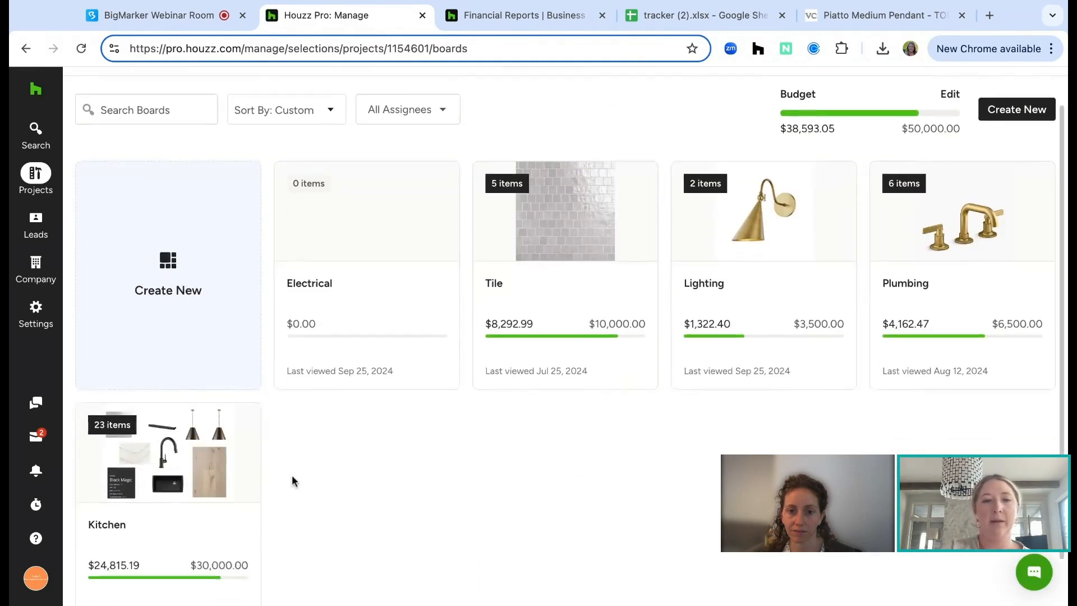
scroll(185, 454, down, 1)
click(171, 443)
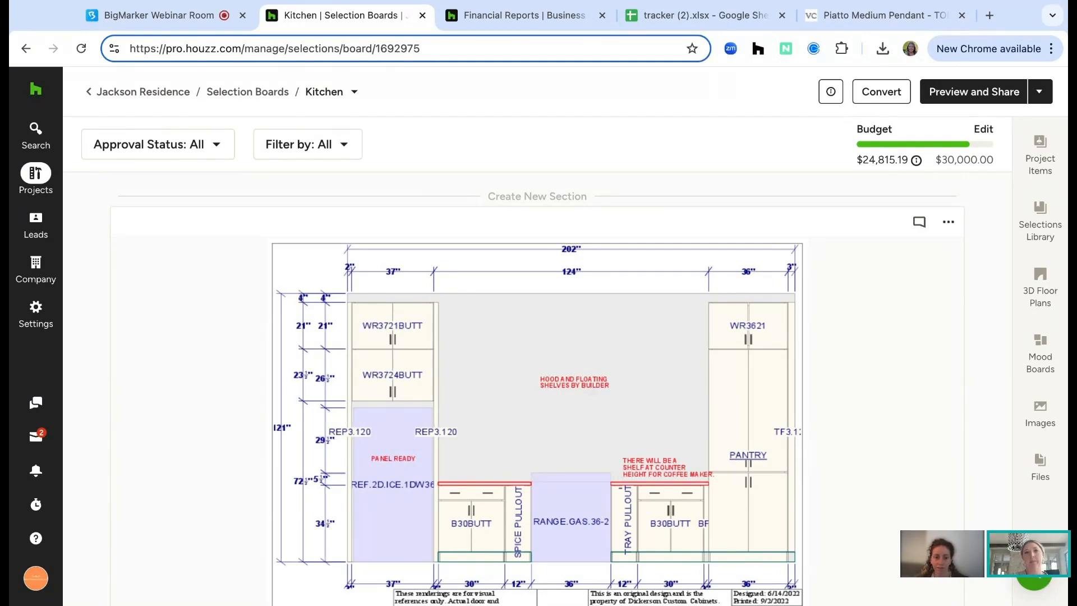
click(280, 97)
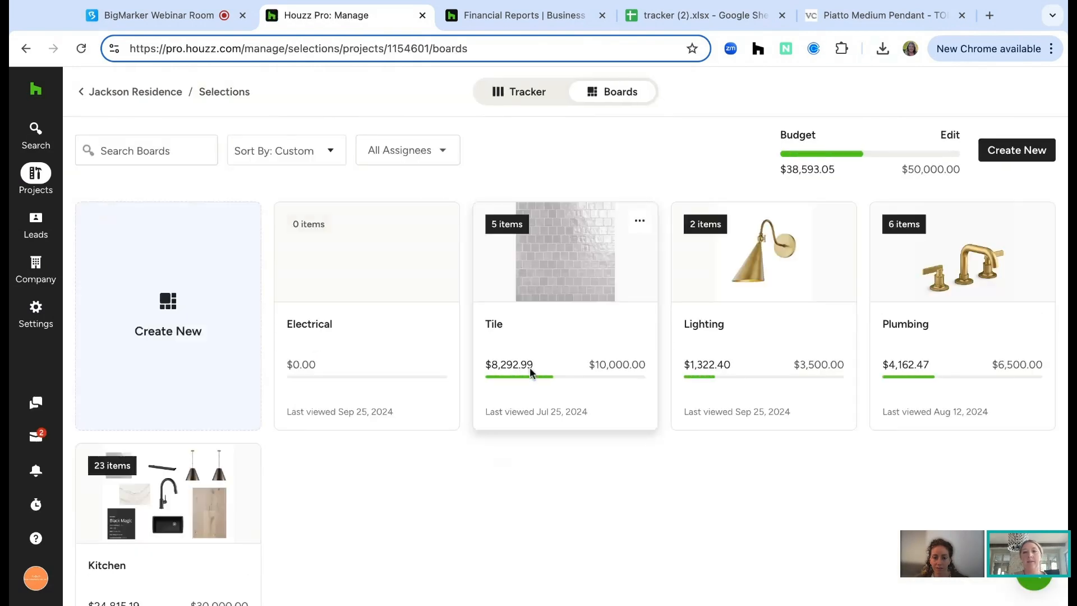
click(918, 329)
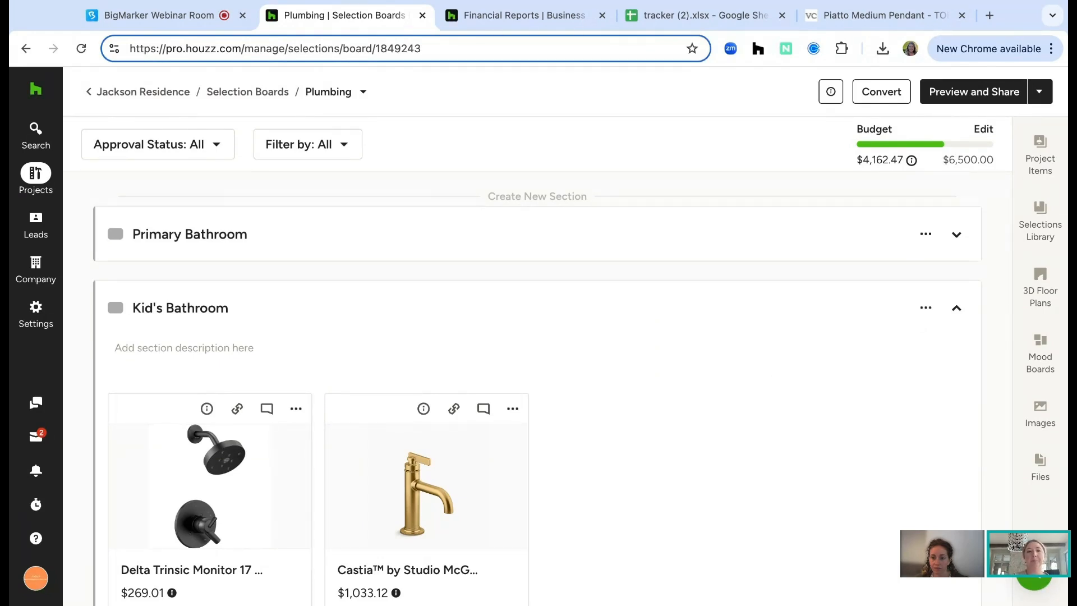
click(273, 97)
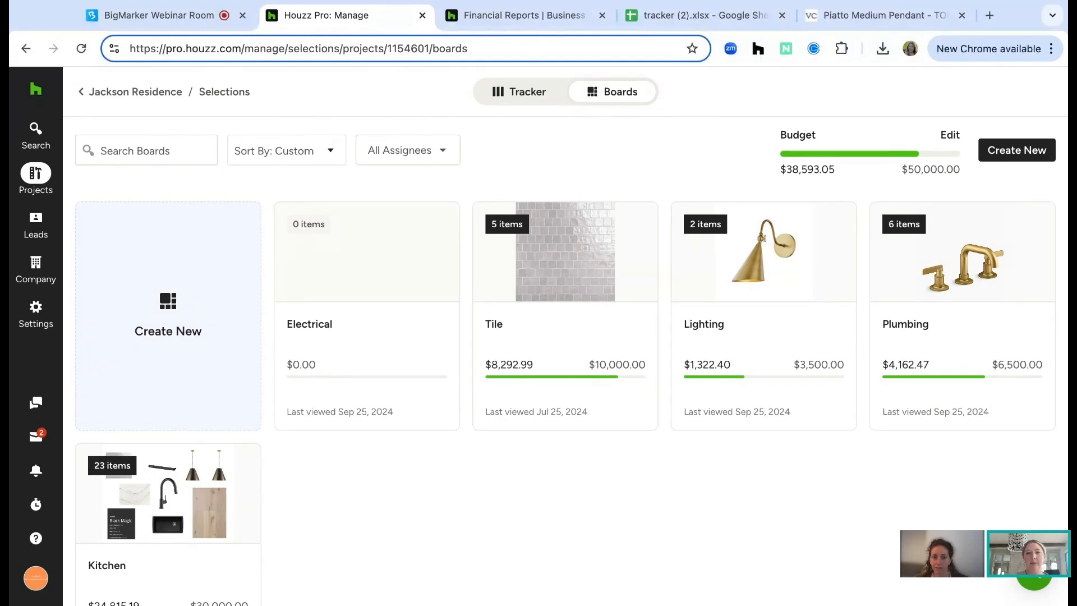
Step: Open the Kitchen board and examine its cabinet design and its sections, from Appliances and Island cabinetry through Plumbing to Drawings
click(164, 525)
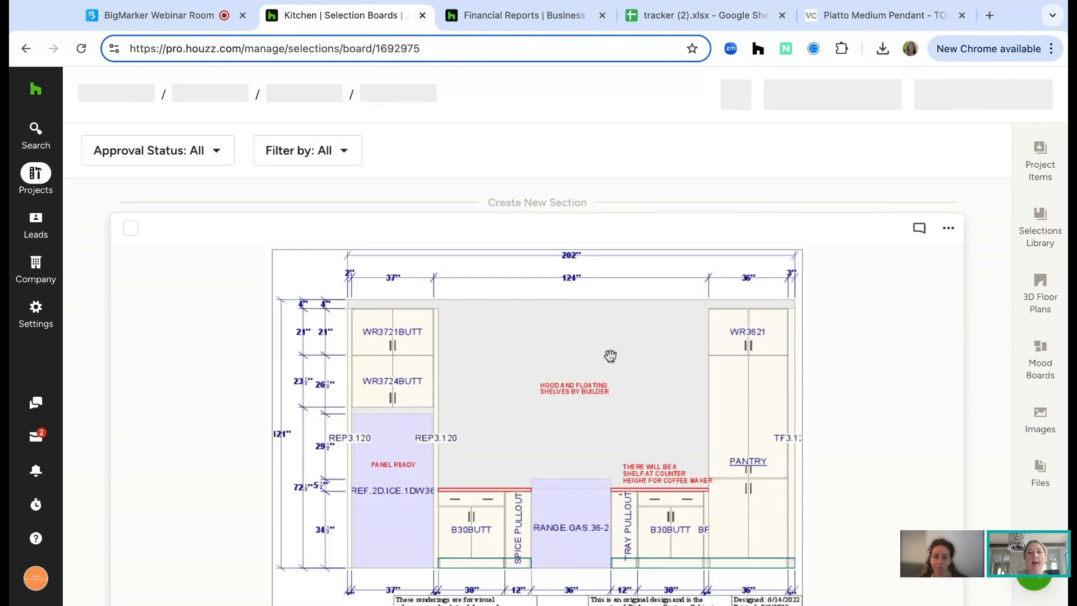
scroll(437, 471, down, 10)
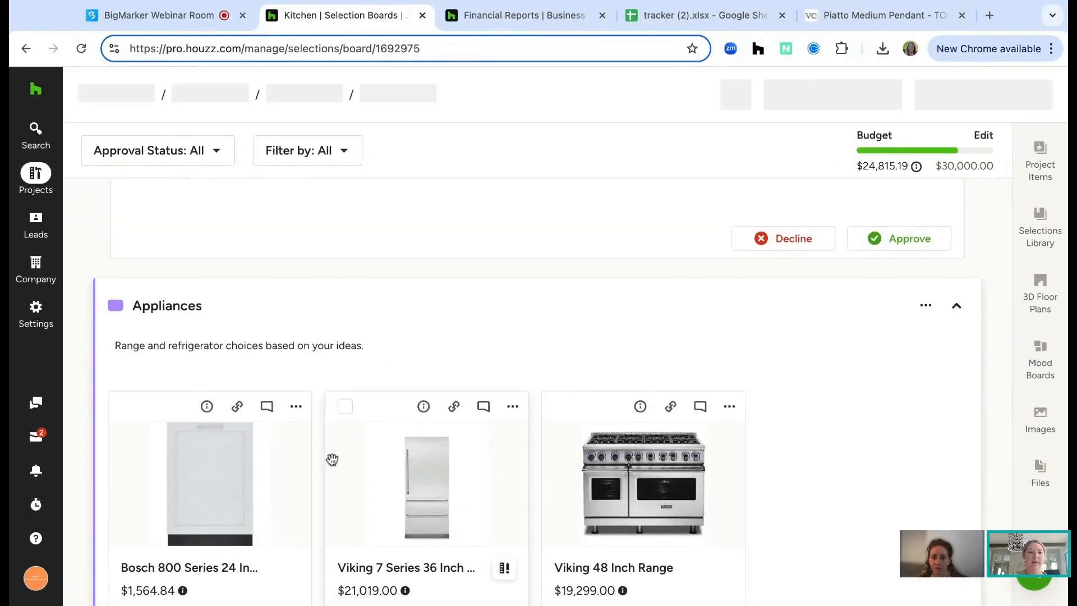
scroll(332, 459, down, 8)
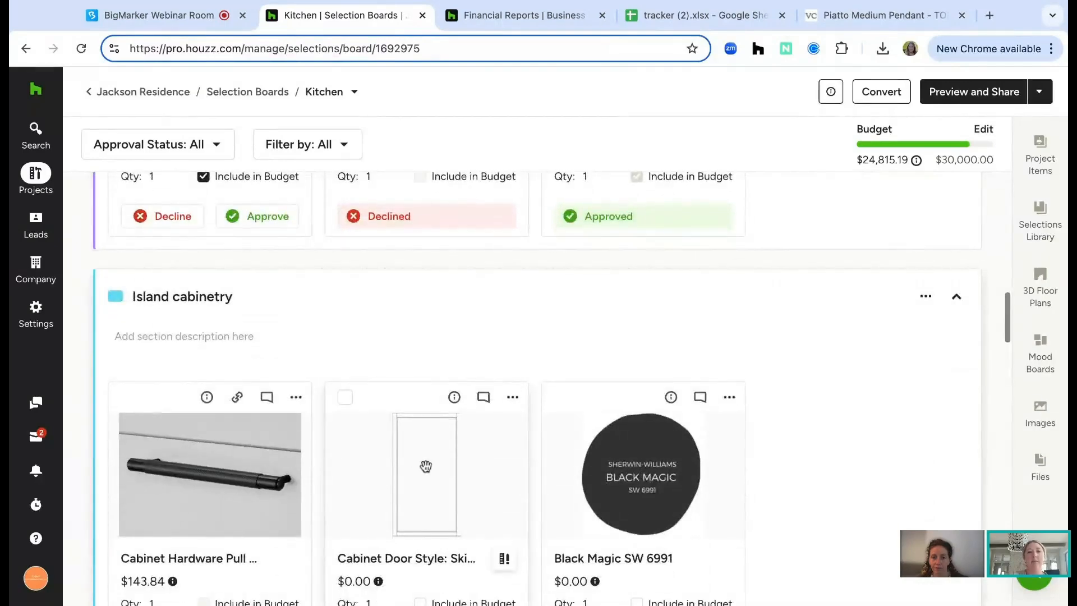
scroll(425, 466, down, 11)
scroll(424, 464, up, 2)
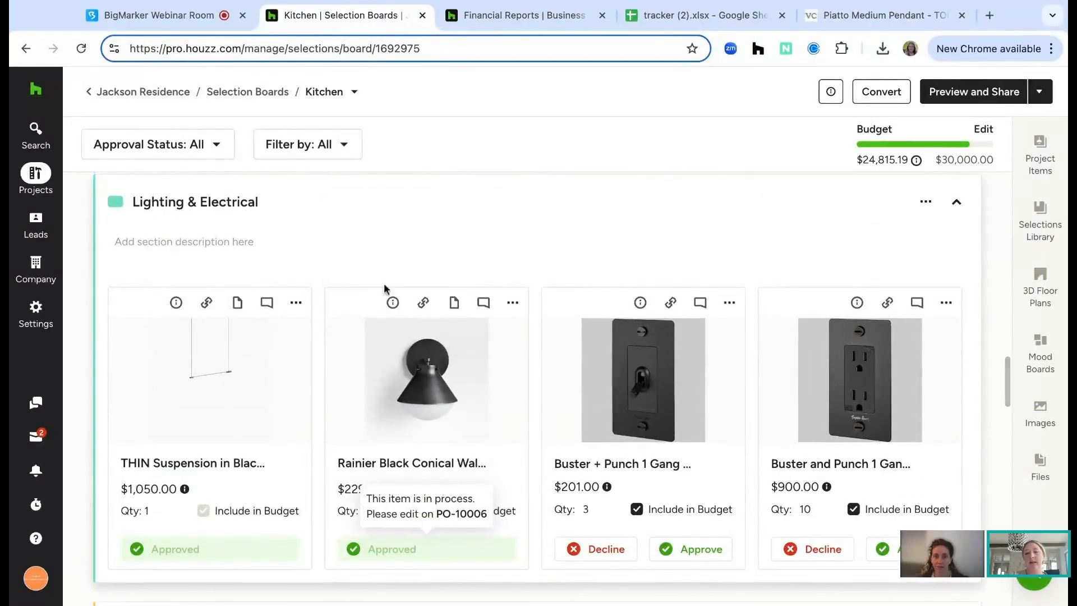
scroll(366, 426, down, 7)
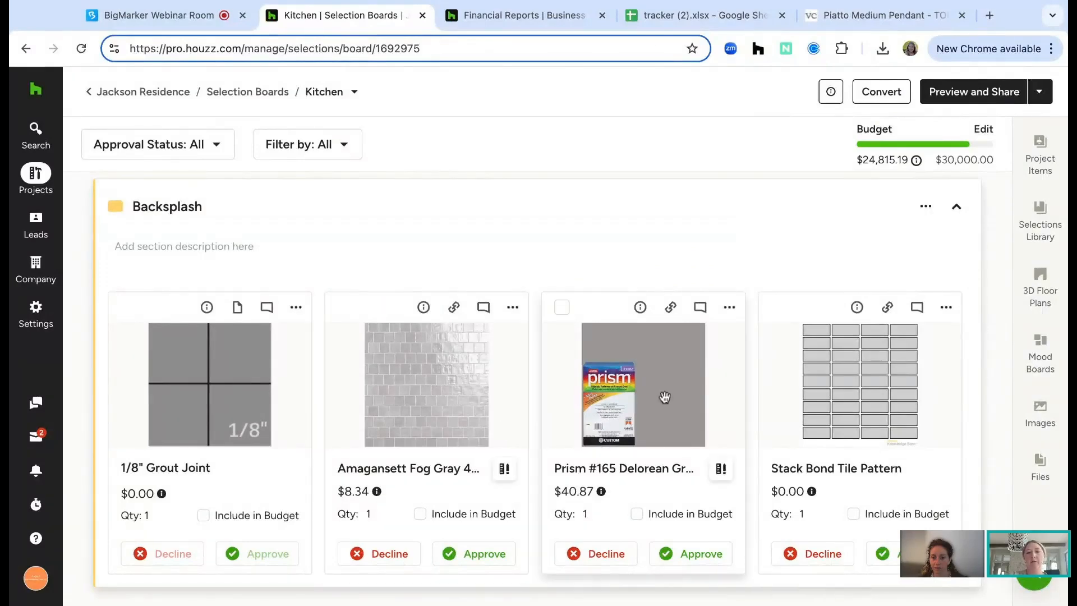
scroll(665, 397, down, 7)
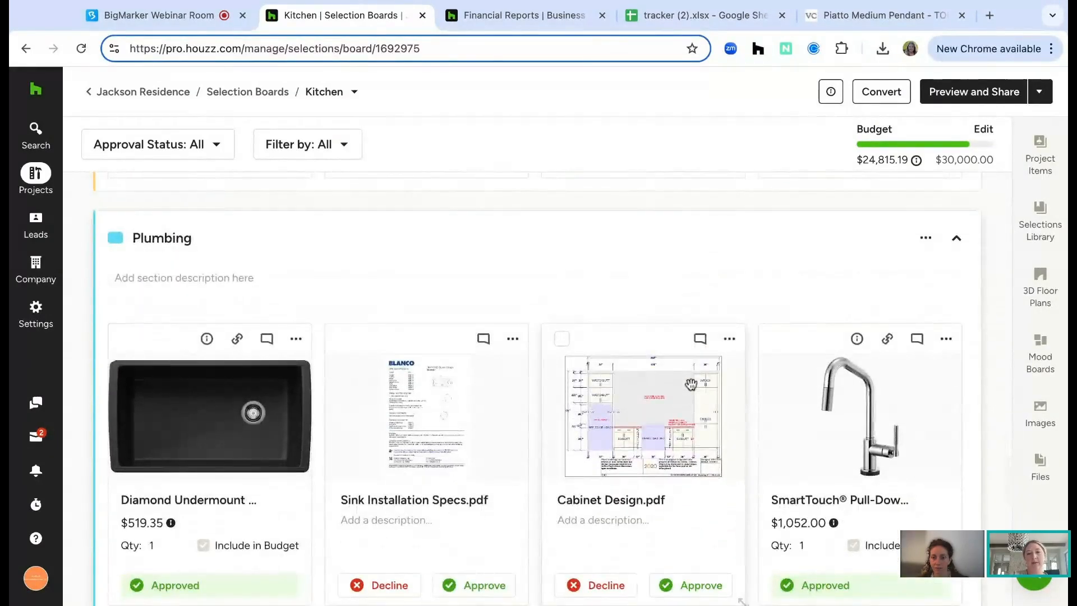
scroll(690, 384, down, 8)
scroll(538, 387, down, 3)
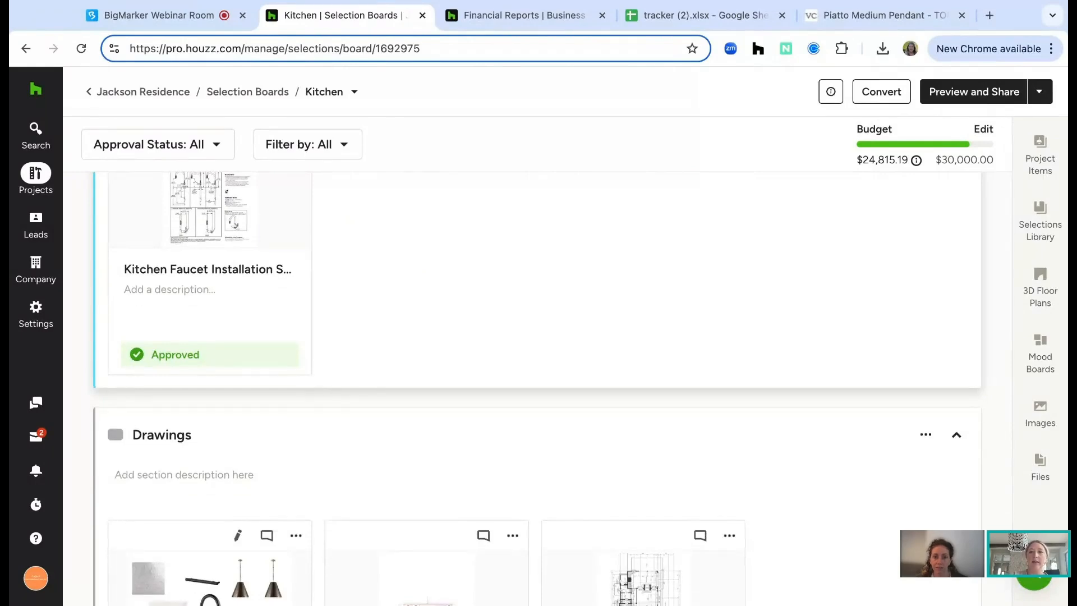
scroll(990, 293, up, 20)
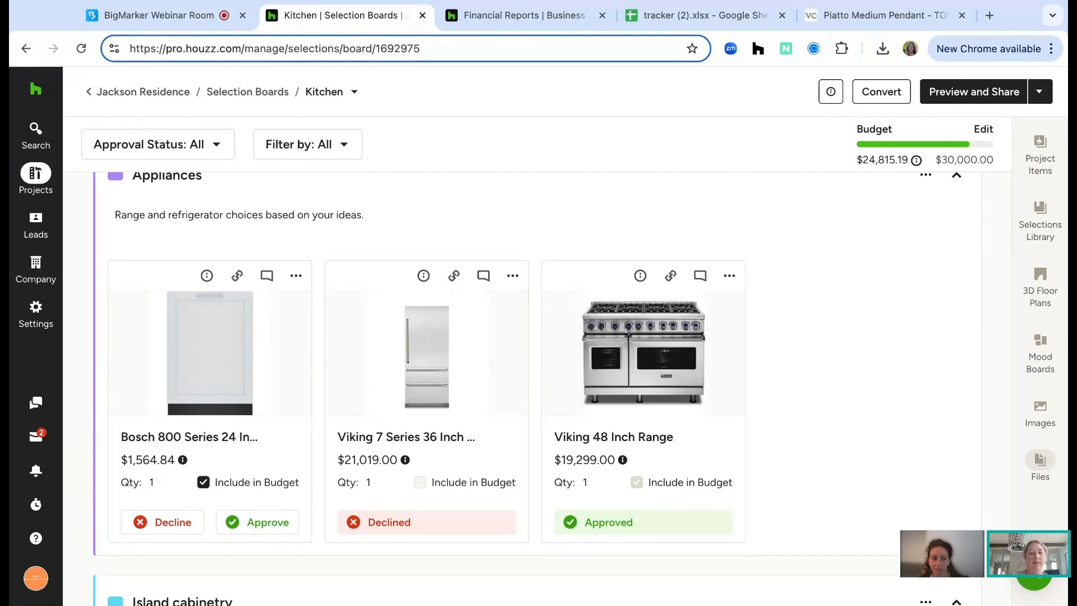
scroll(915, 197, up, 8)
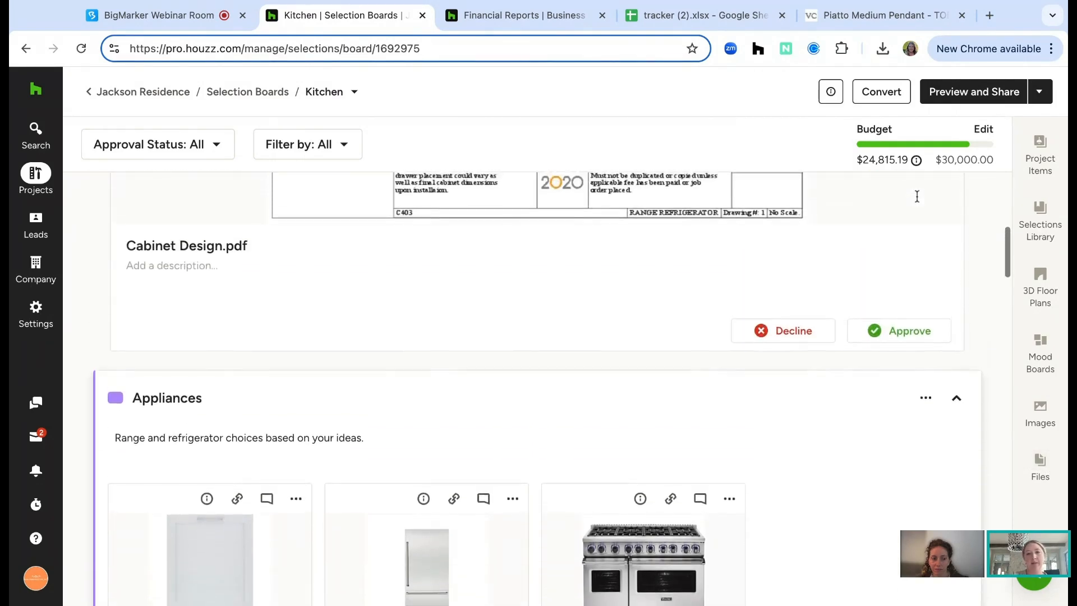
scroll(915, 196, up, 3)
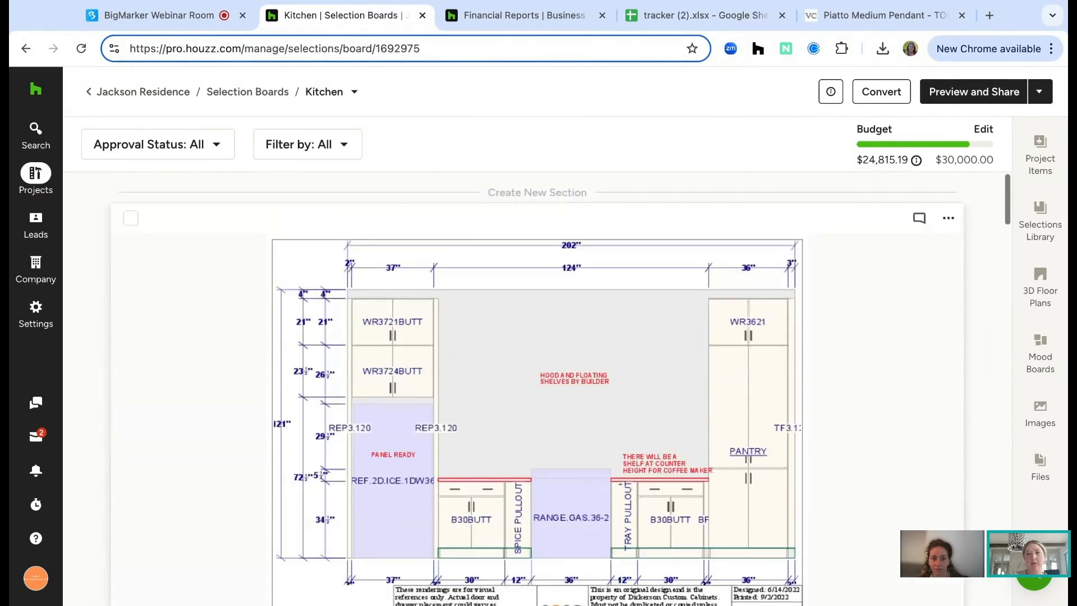
Step: Open the Selections Library and review the new product form's category, pricing, image, vendor and specification fields, leaving without saving a product
click(1041, 212)
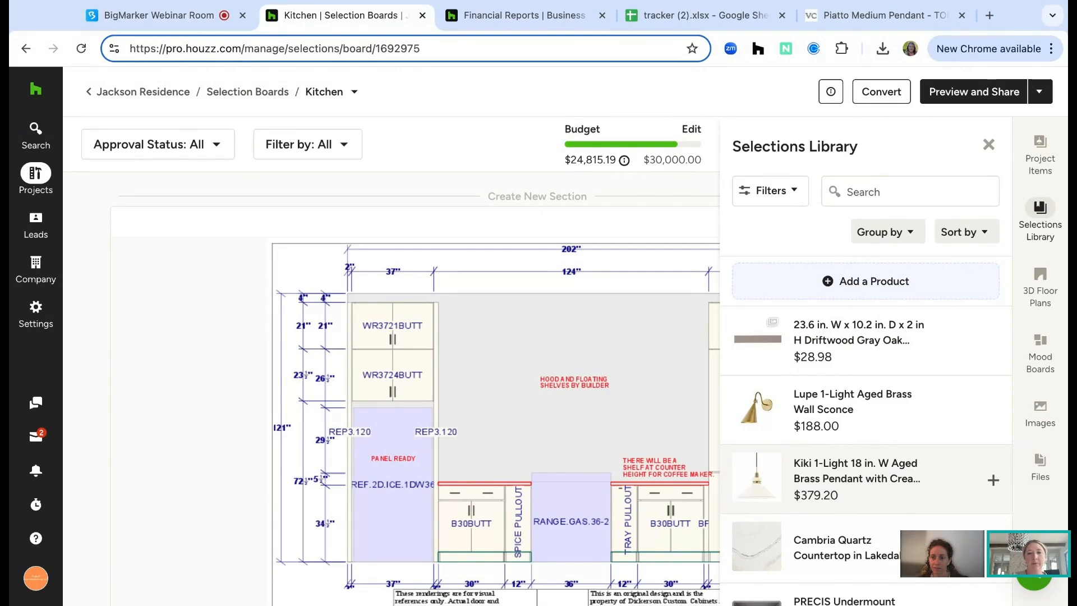
click(848, 282)
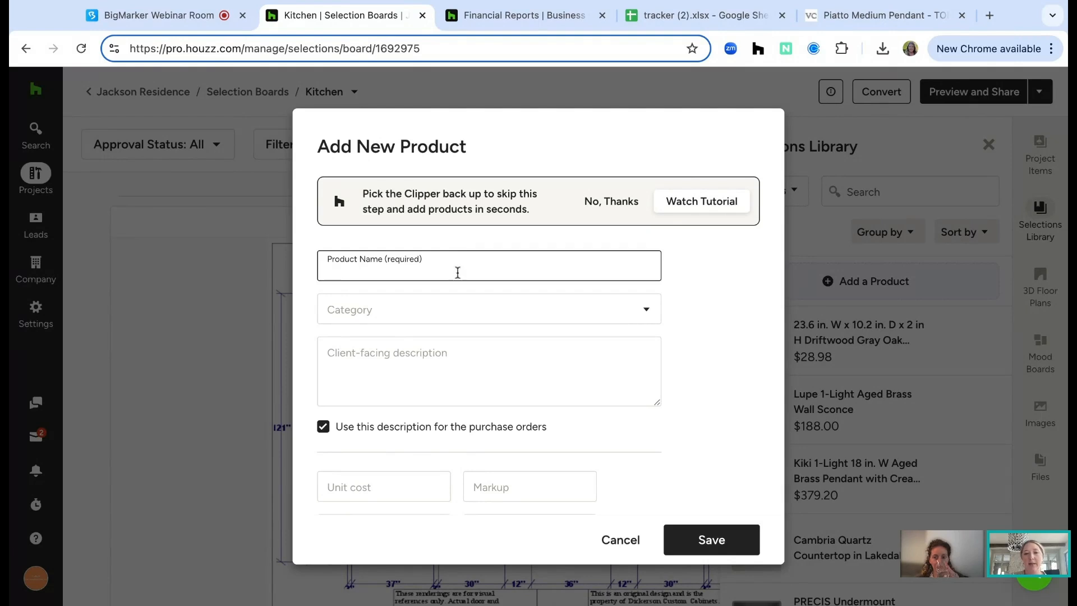
click(396, 318)
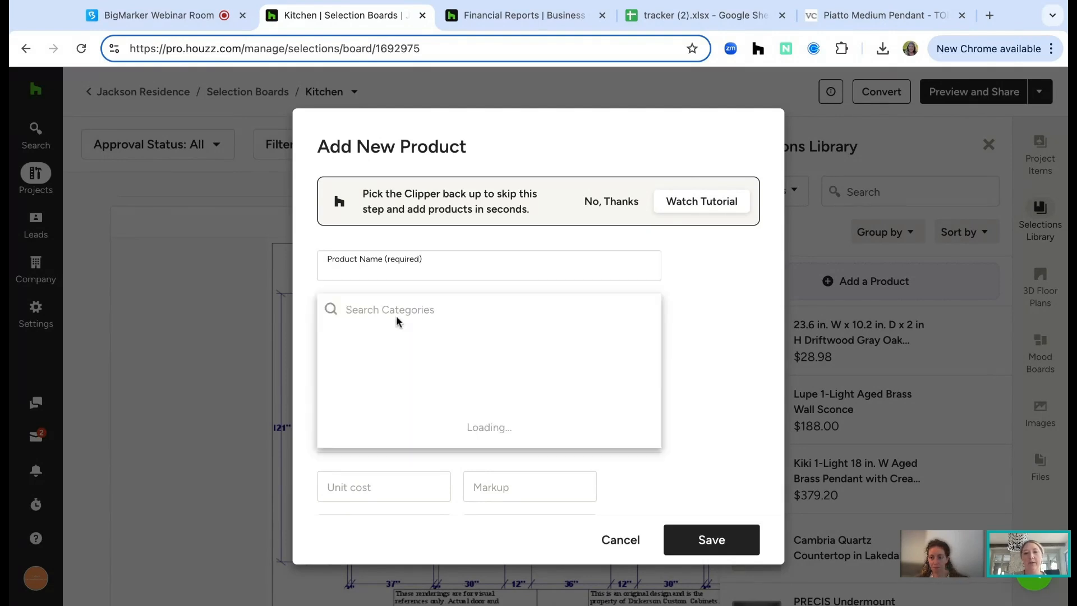
click(743, 314)
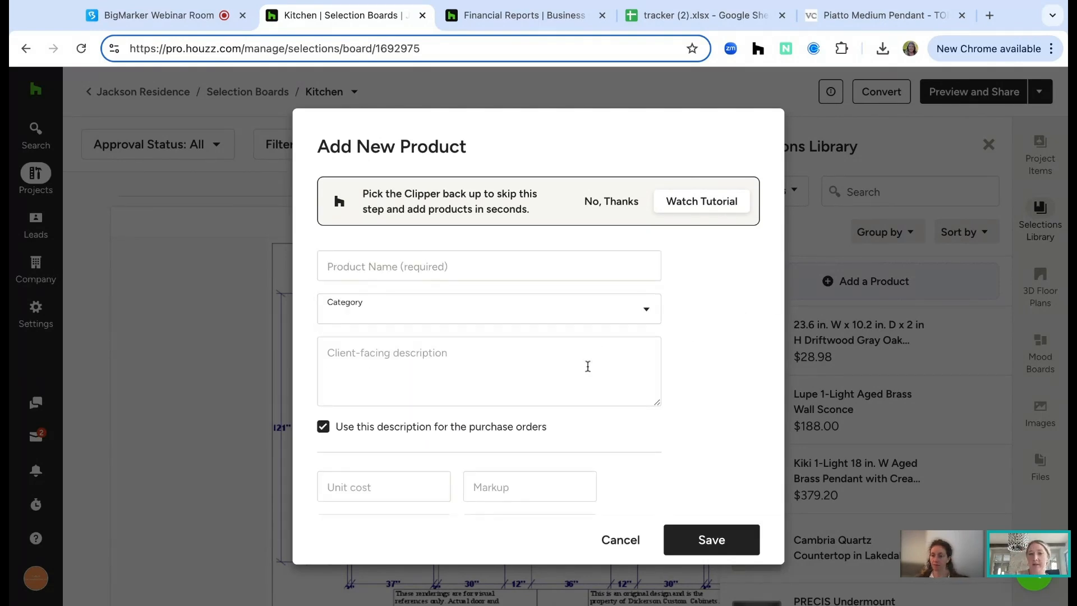
scroll(499, 392, down, 3)
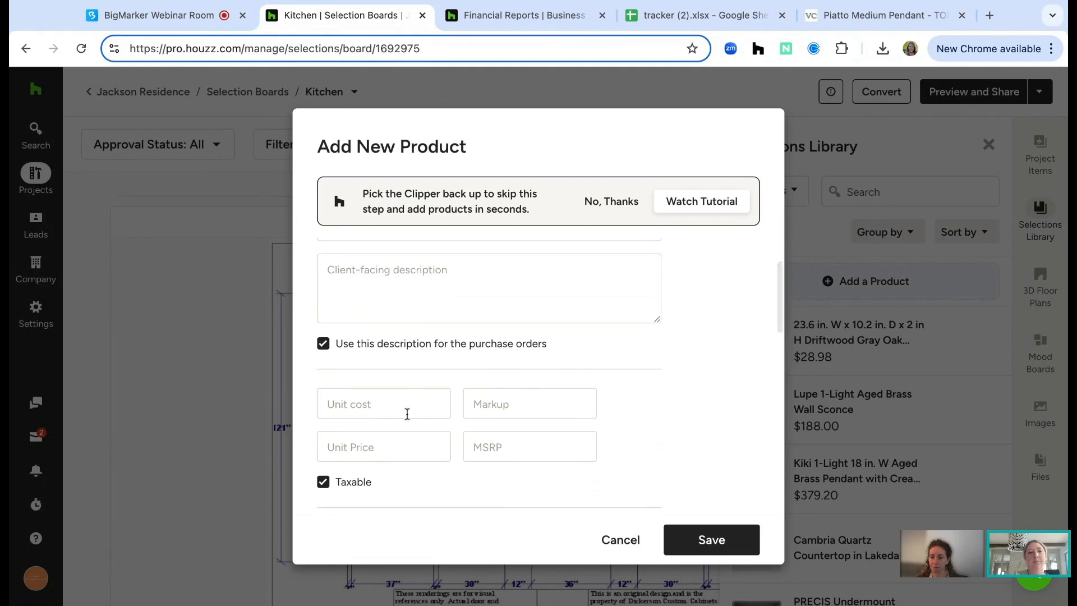
click(407, 411)
click(519, 411)
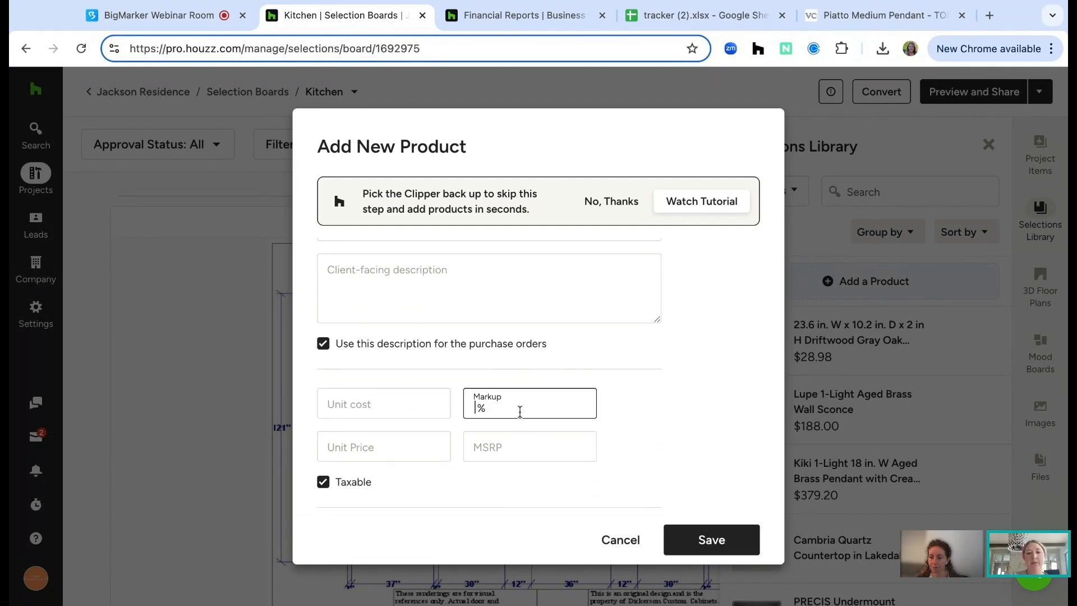
scroll(520, 411, down, 5)
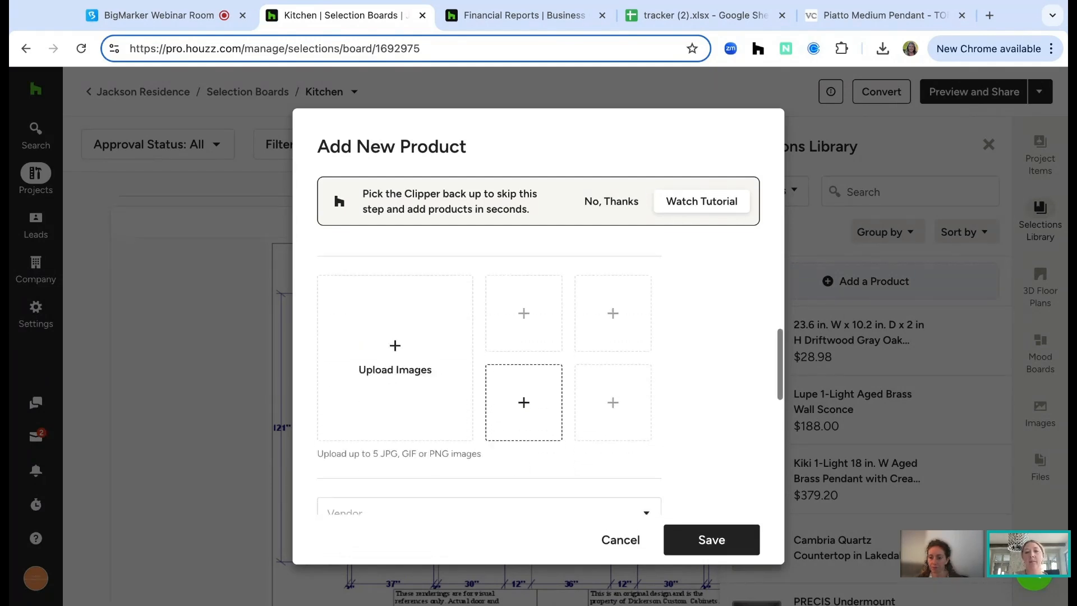
scroll(426, 415, down, 3)
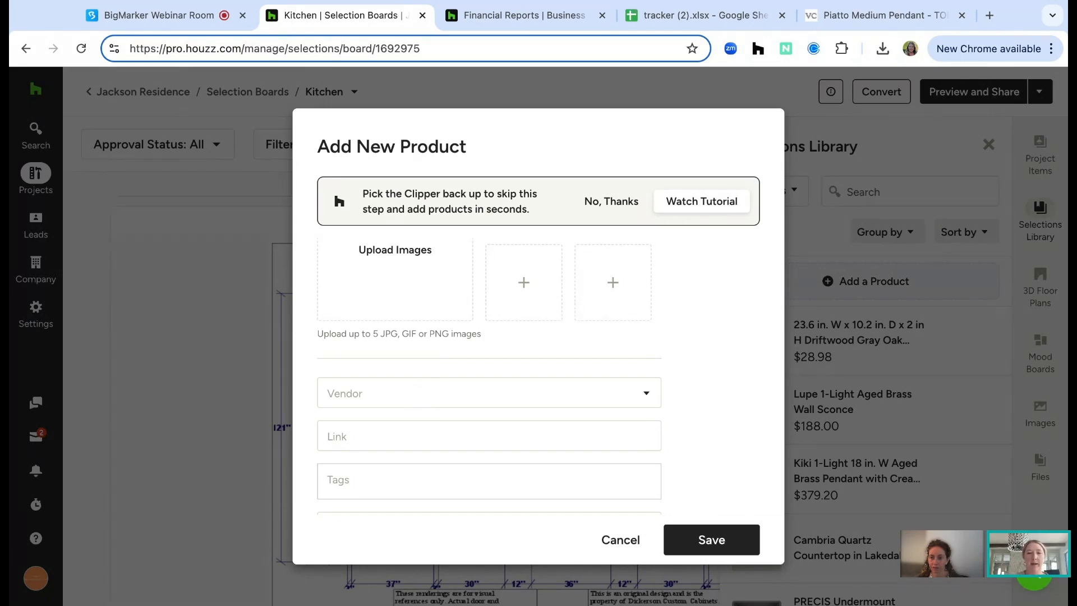
scroll(489, 376, down, 4)
scroll(631, 432, down, 3)
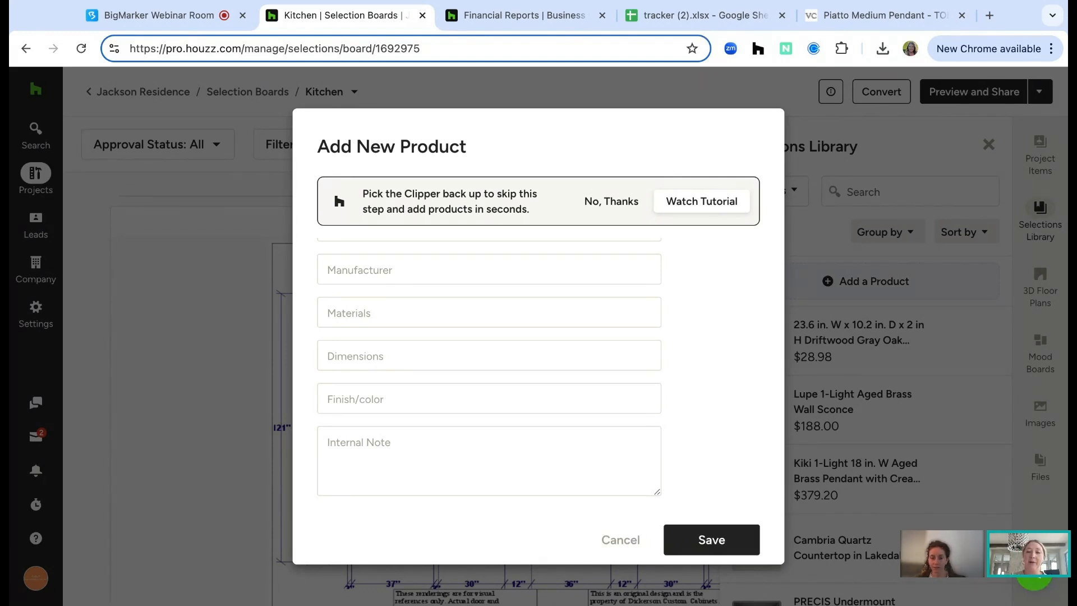
click(620, 540)
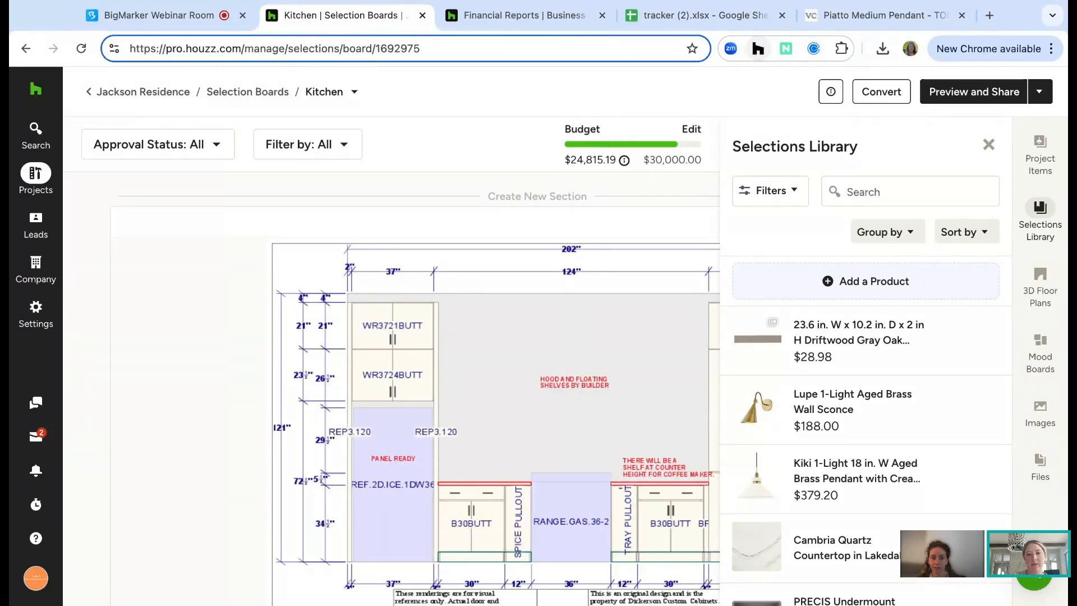
Step: Switch to the Visual Comfort product page and clip Piatto Medium Pendant as product title, 849.00 as cost and TOB5115 as SKU
click(881, 21)
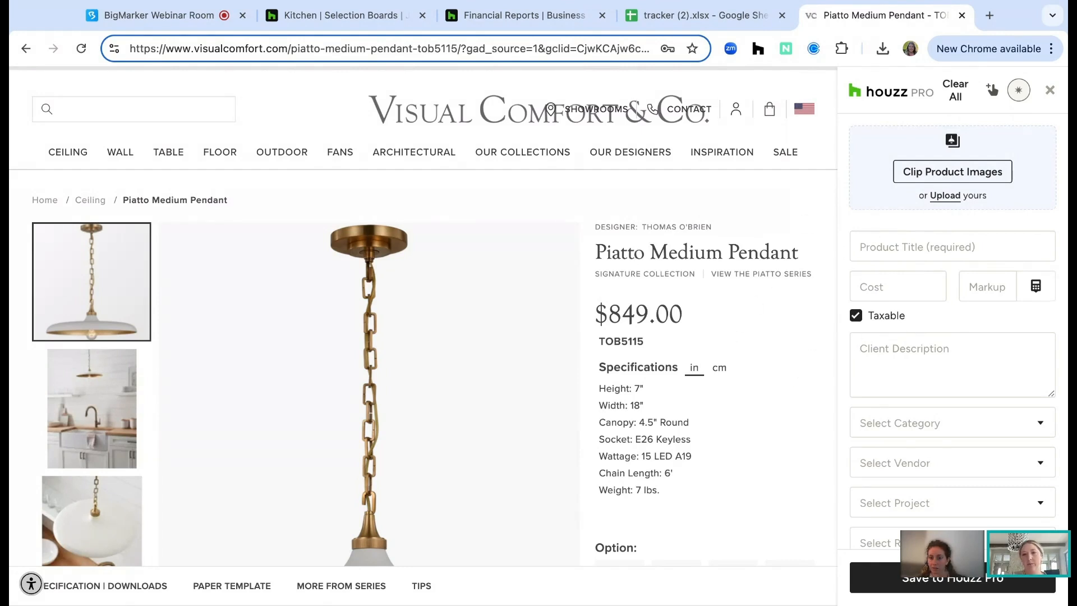
drag(799, 255, 595, 253)
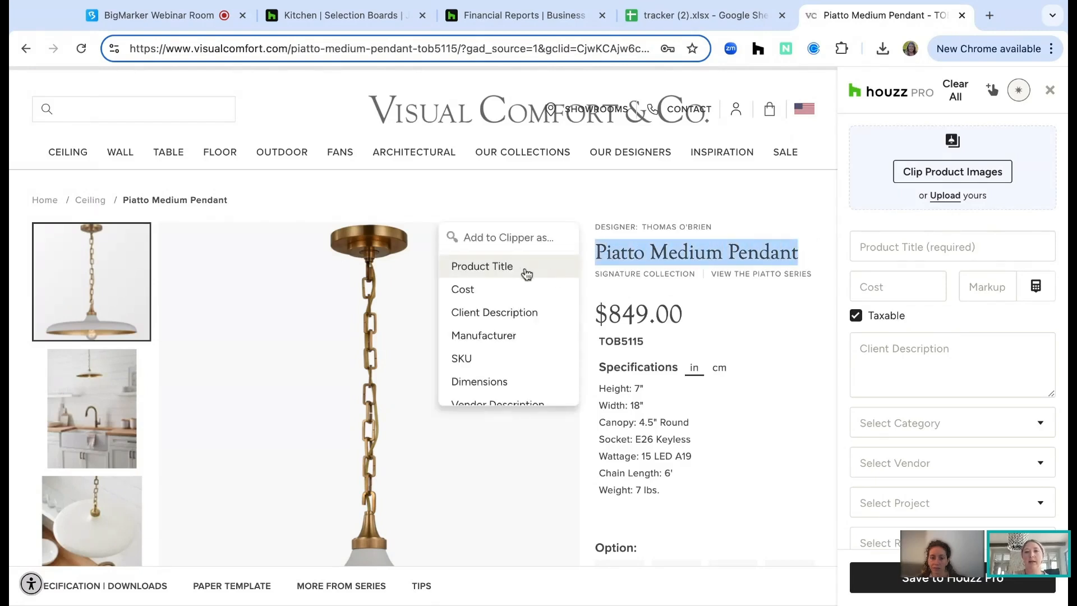
click(502, 269)
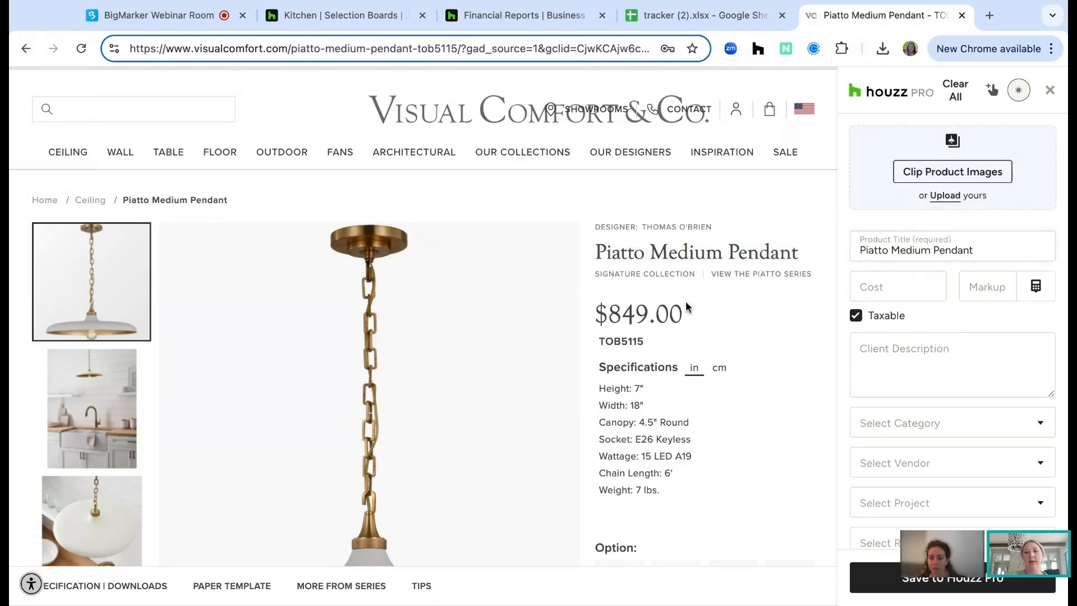
drag(687, 306, 608, 312)
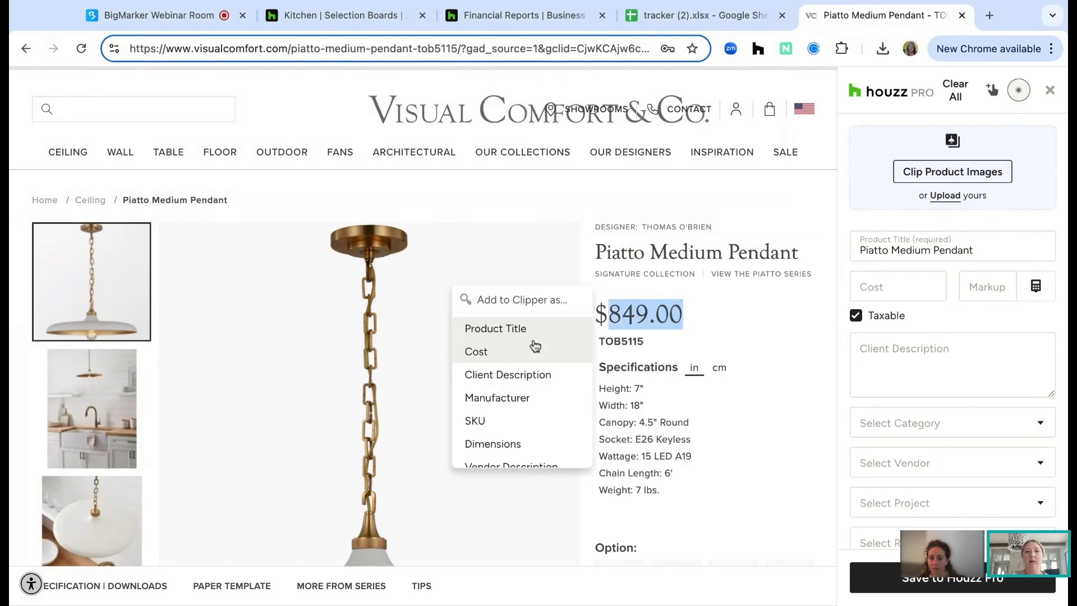
click(532, 351)
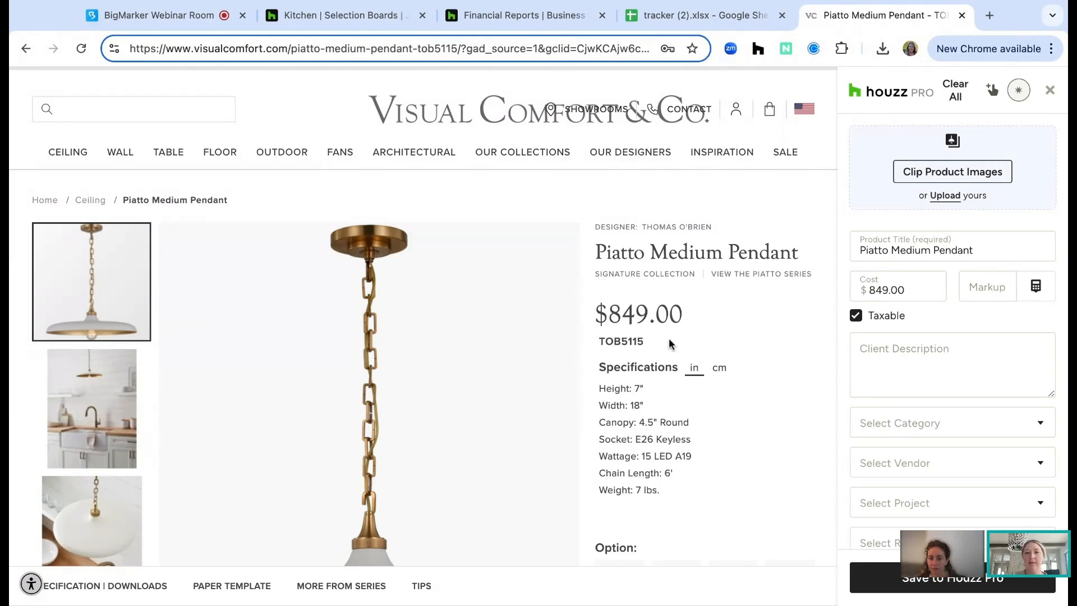
drag(649, 344, 648, 344)
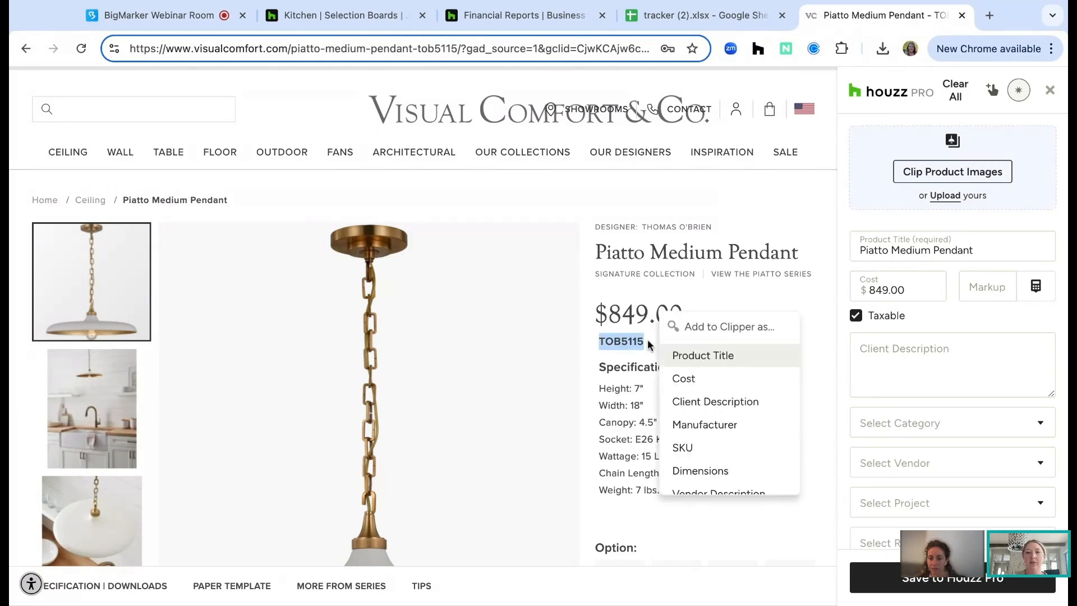
click(695, 447)
Step: Clip only the main pendant photo from the vendor page as the product image
scroll(890, 295, up, 8)
scroll(889, 295, up, 3)
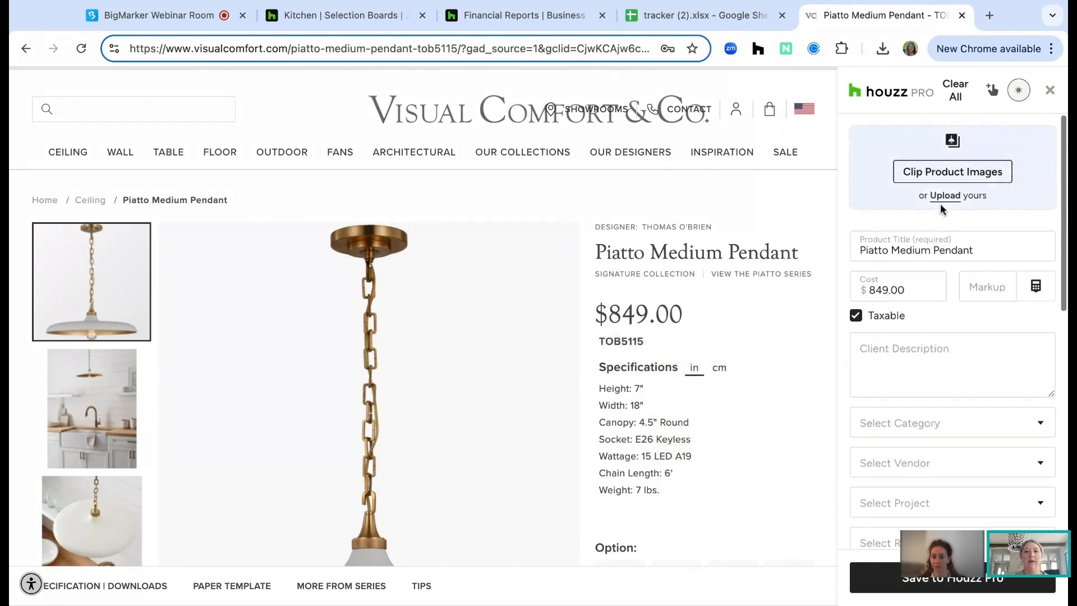
click(961, 178)
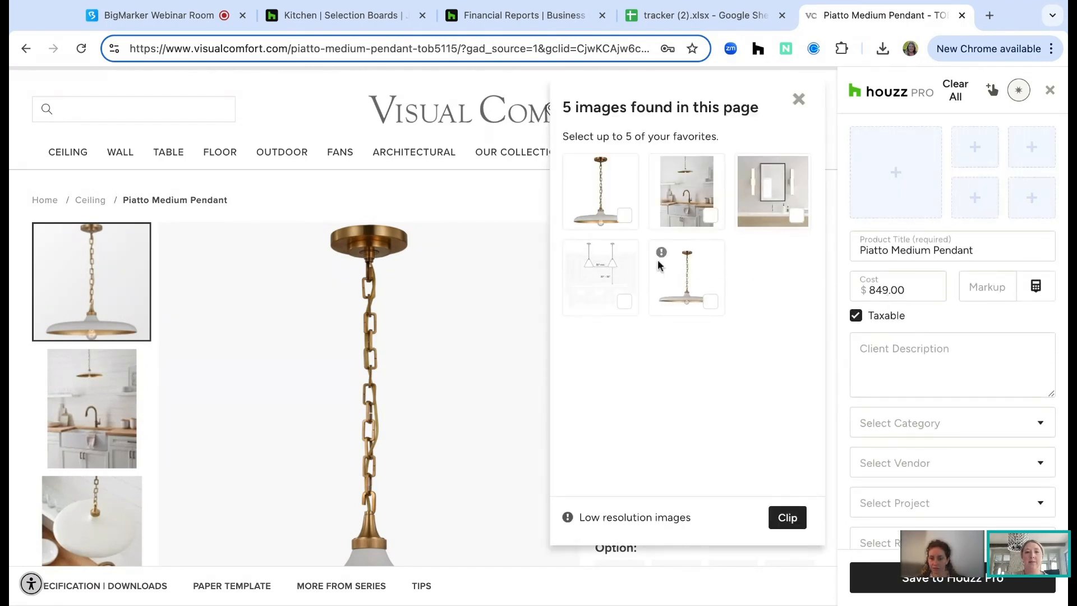
click(612, 213)
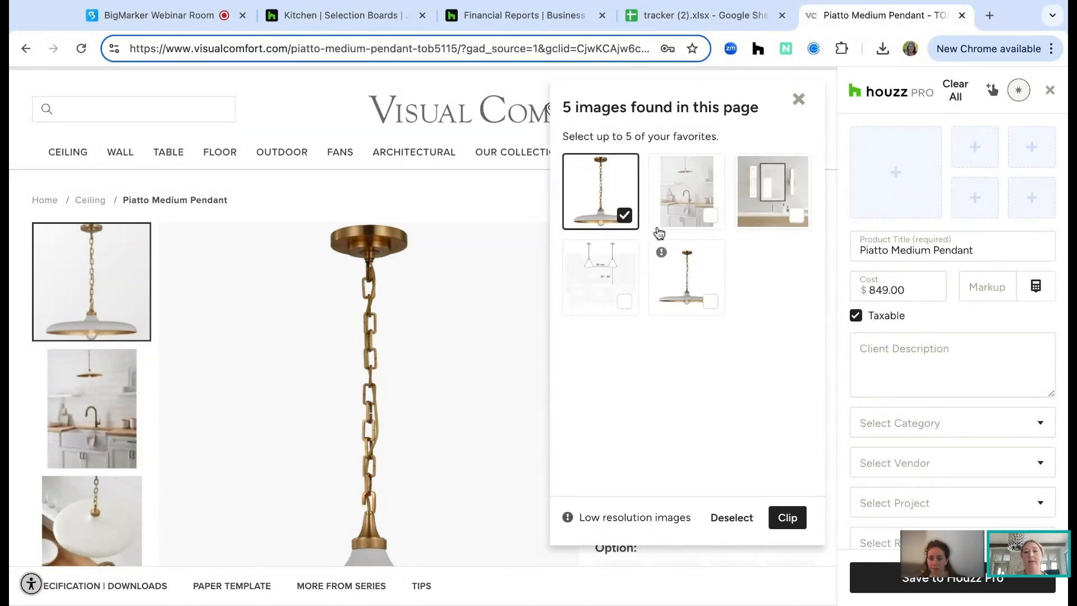
click(627, 306)
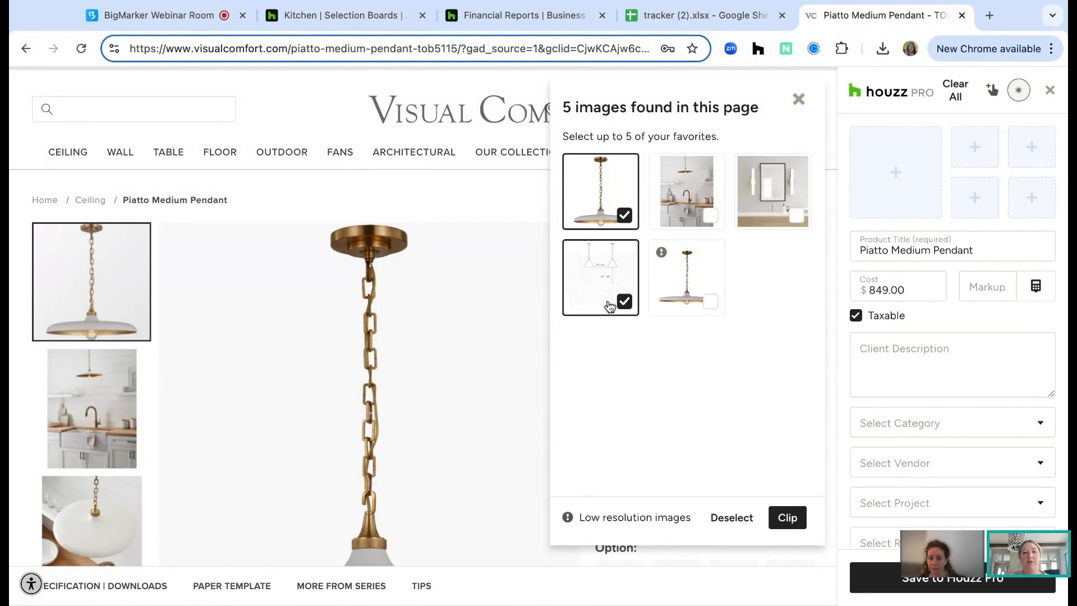
click(621, 303)
click(787, 517)
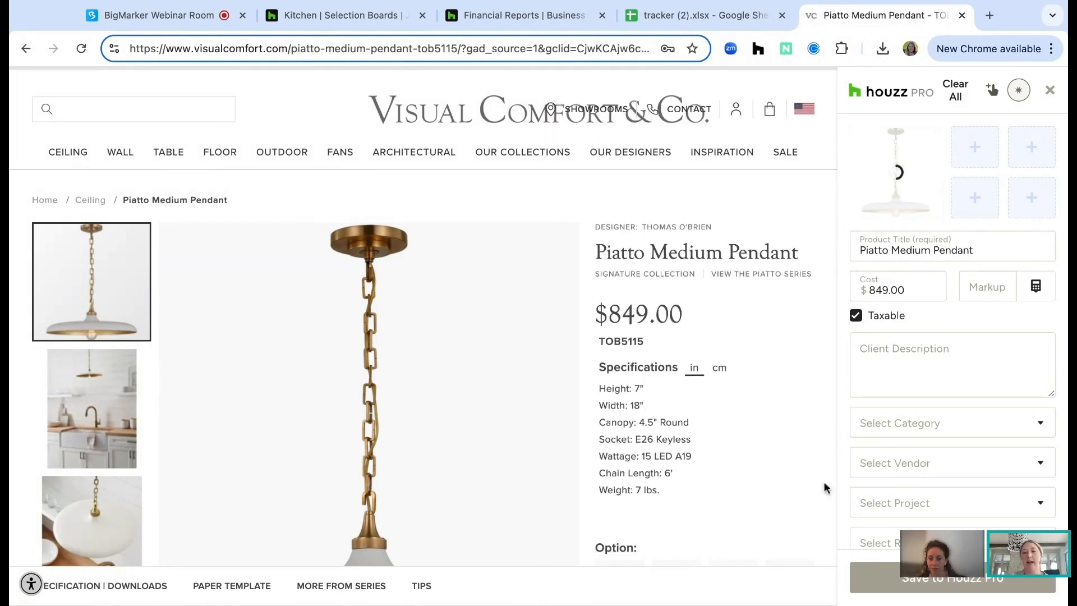
Step: Set the clipped product's category to Lighting and its vendor to Visual Comfort & Co
click(897, 426)
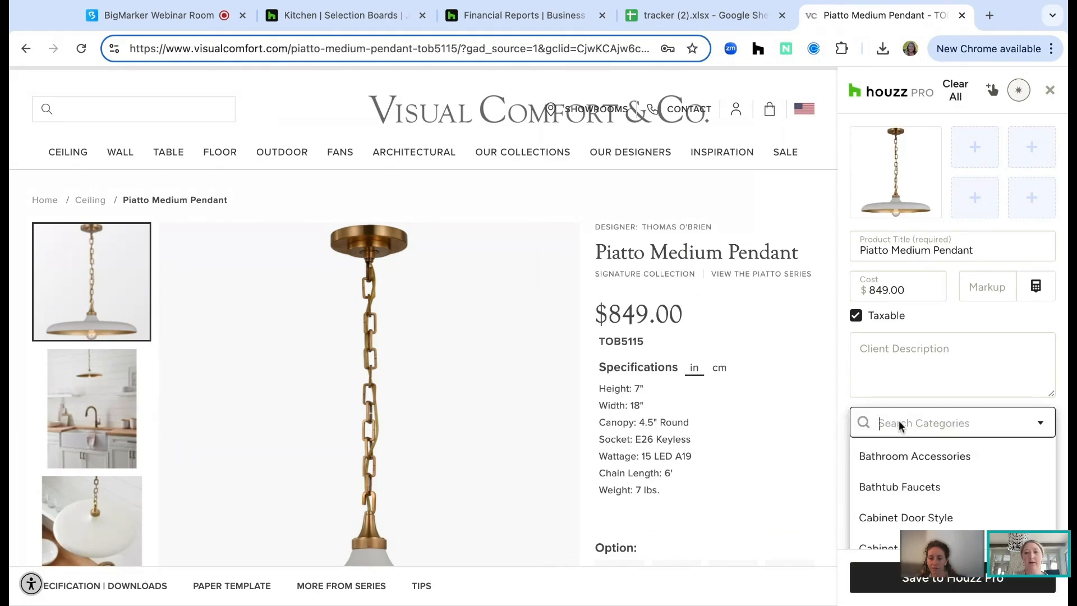
click(898, 425)
text(light)
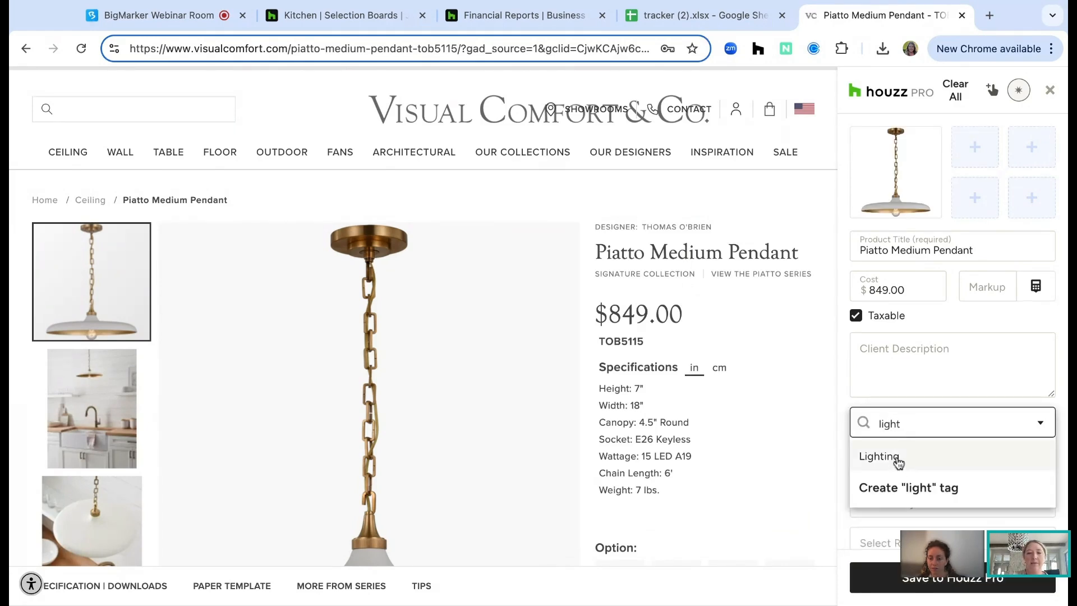
click(896, 459)
click(896, 463)
text(vis)
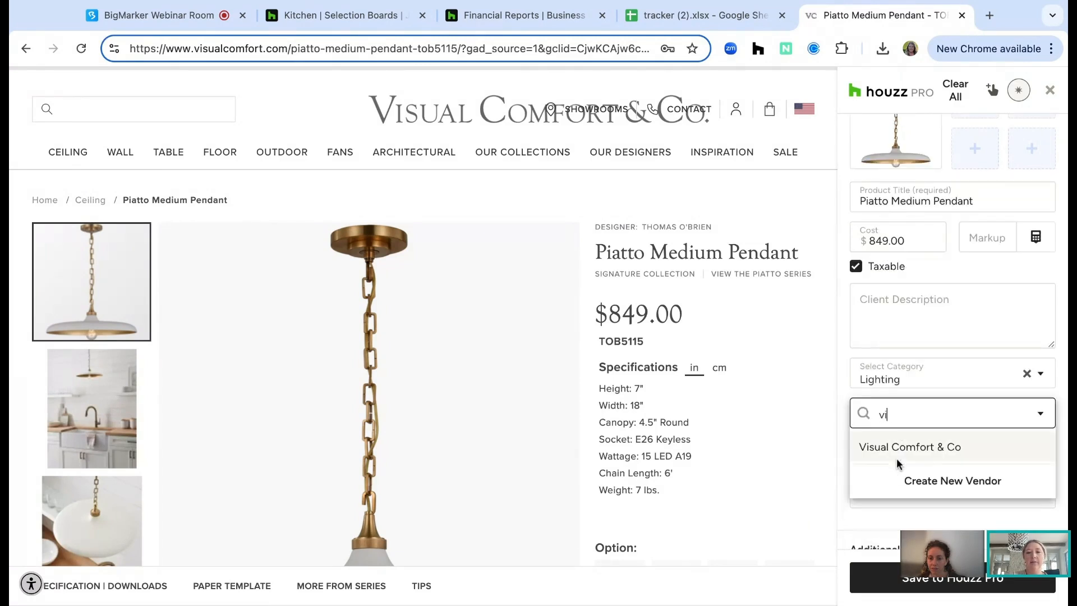
click(884, 454)
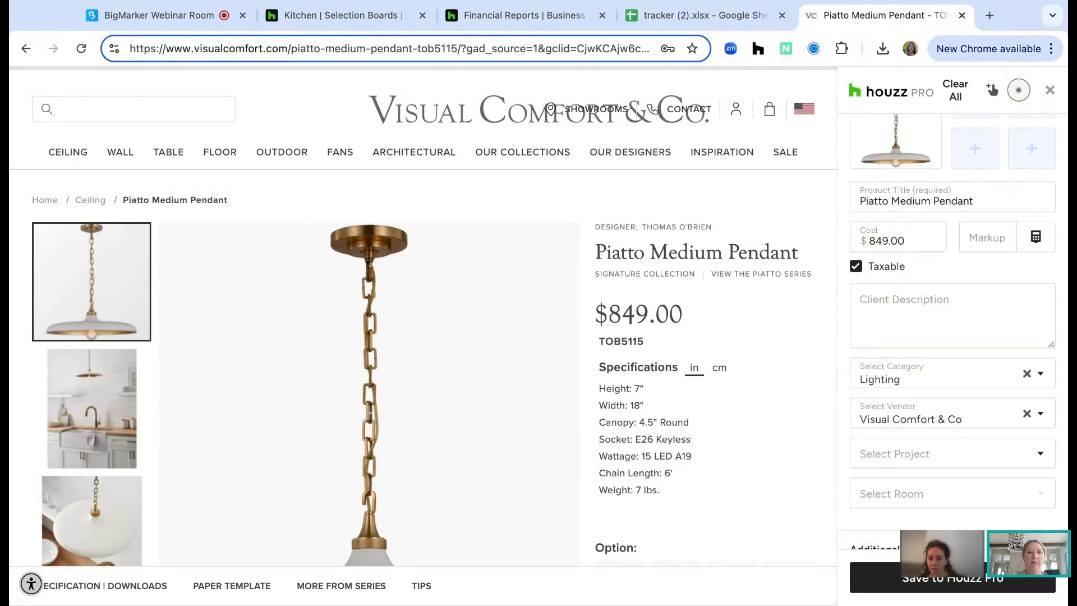
Step: Assign the clipped product to the same residence project as the Kitchen board, with Kitchen as the room
scroll(893, 465, down, 3)
click(919, 384)
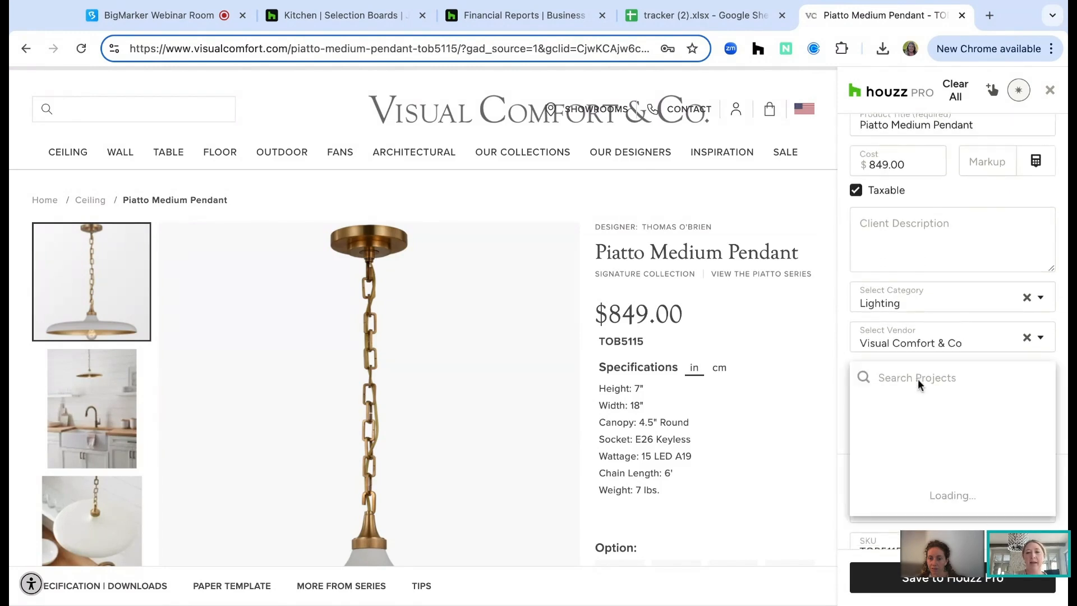
text(j)
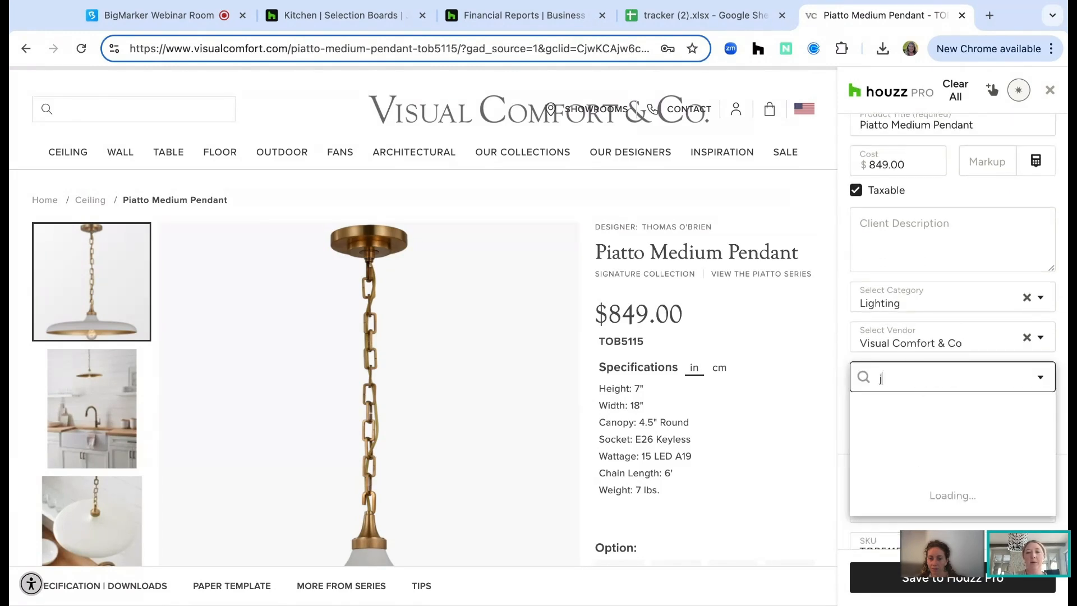
text(ack)
click(906, 409)
click(907, 417)
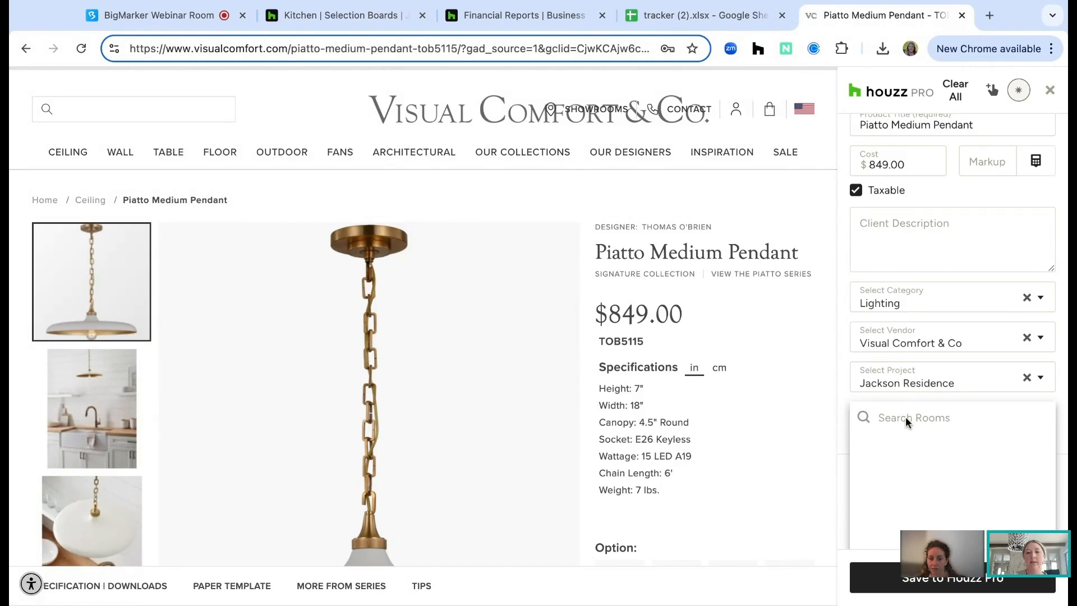
click(891, 481)
Step: Review the product's additional detail fields and save the pendant to Houzz Pro
scroll(885, 368, down, 3)
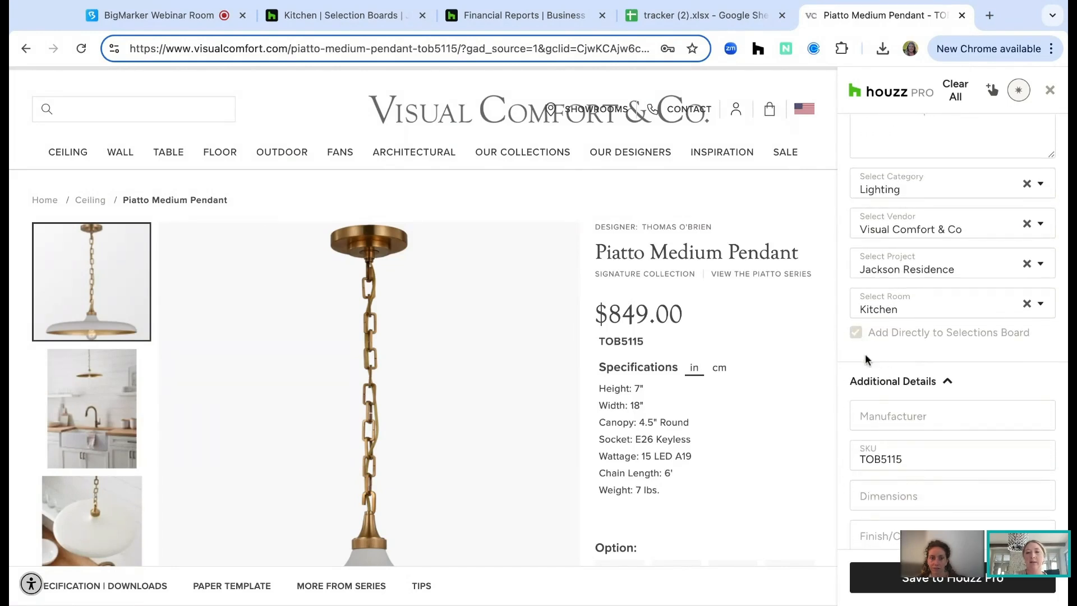
scroll(869, 373, down, 5)
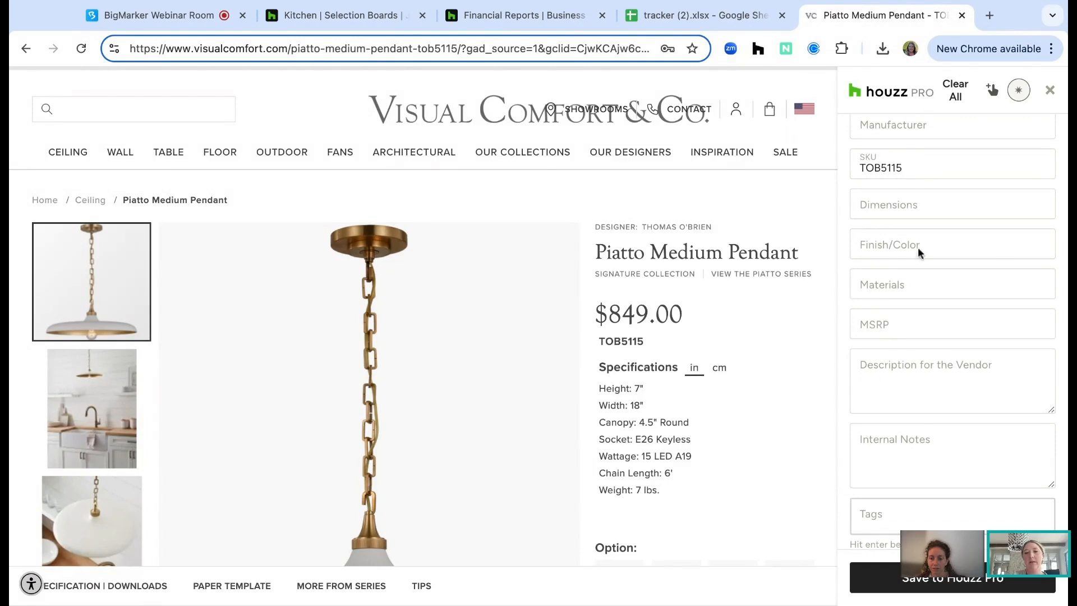
scroll(895, 482, down, 1)
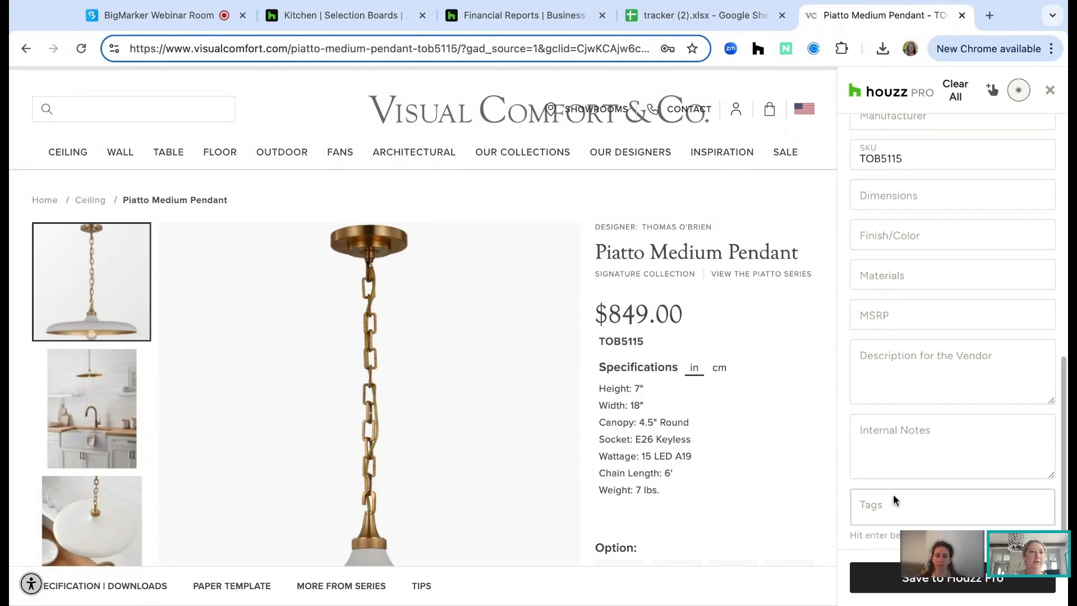
click(942, 580)
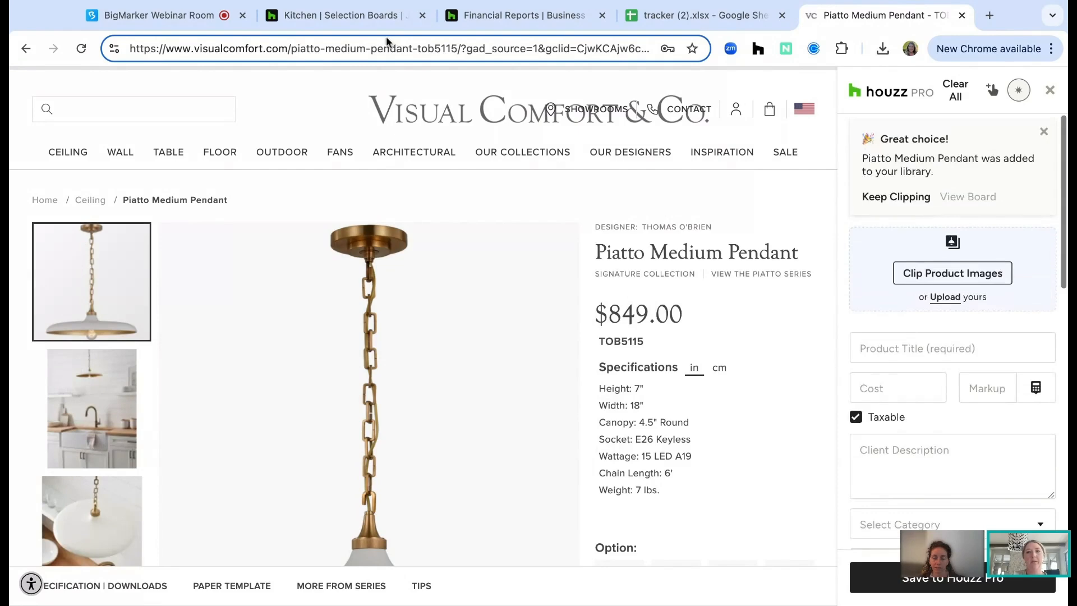
Step: Return to the project's Kitchen selection board and set the Piatto Medium Pendant's quantity to 2
click(351, 24)
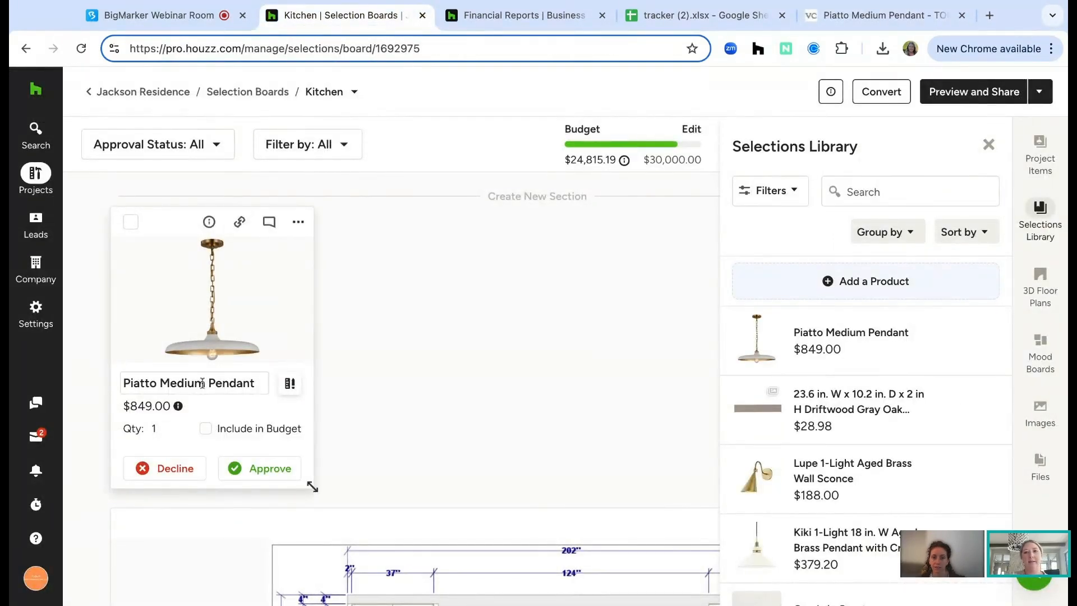
click(157, 428)
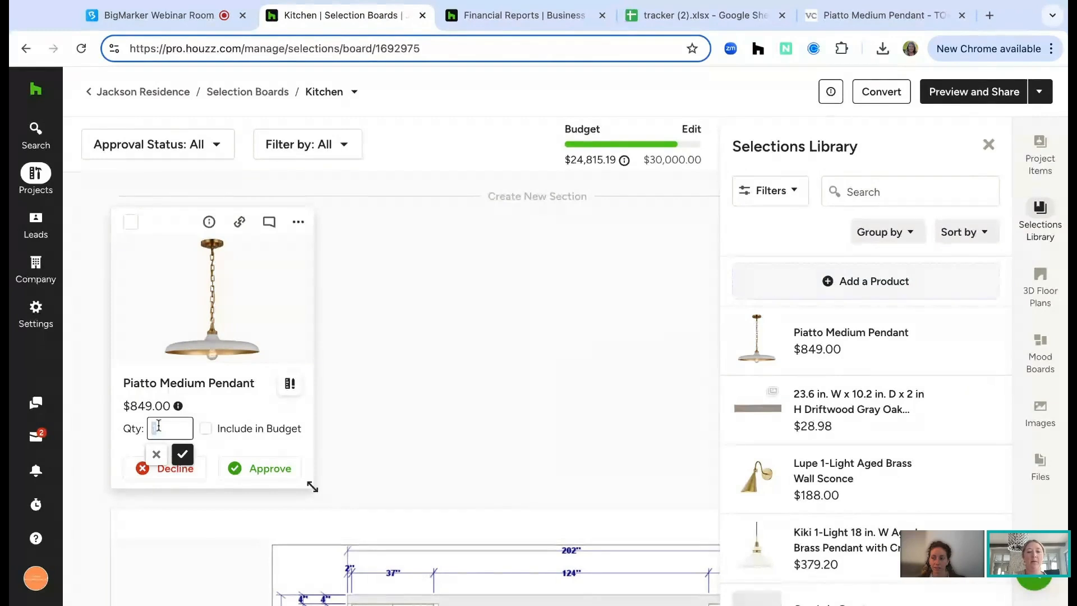
click(182, 453)
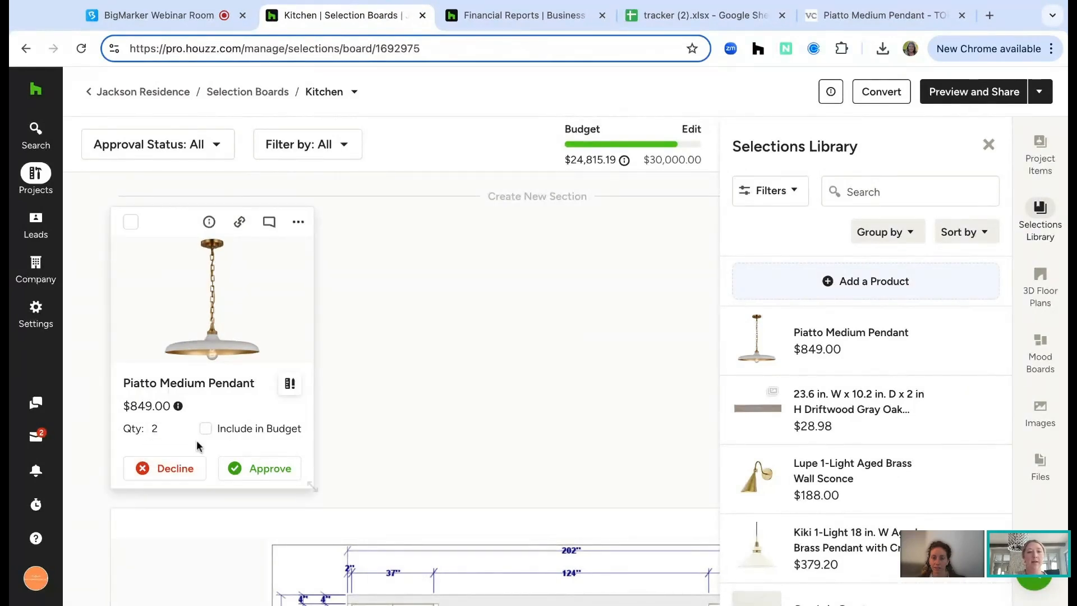
Step: Switch the Piatto Medium Pendant's inclusion in the board budget on and off, leaving it excluded
click(206, 428)
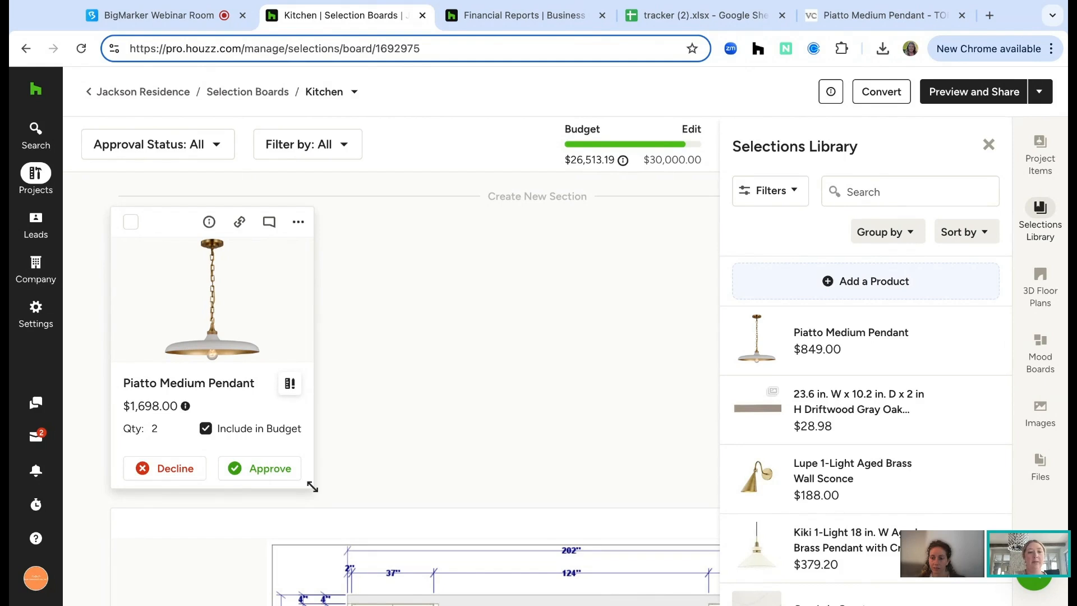
click(286, 432)
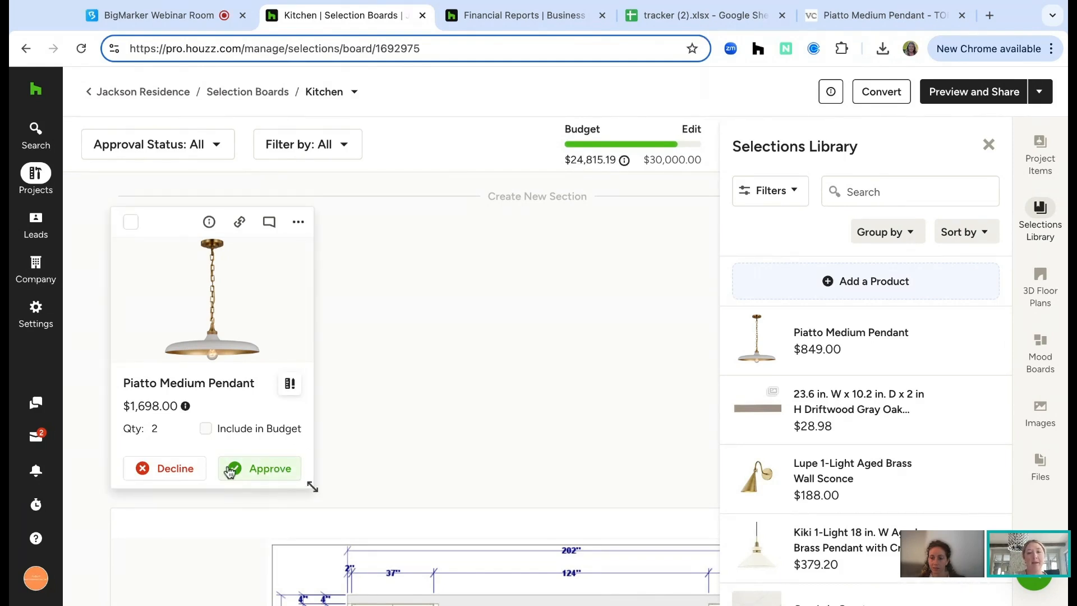
click(206, 428)
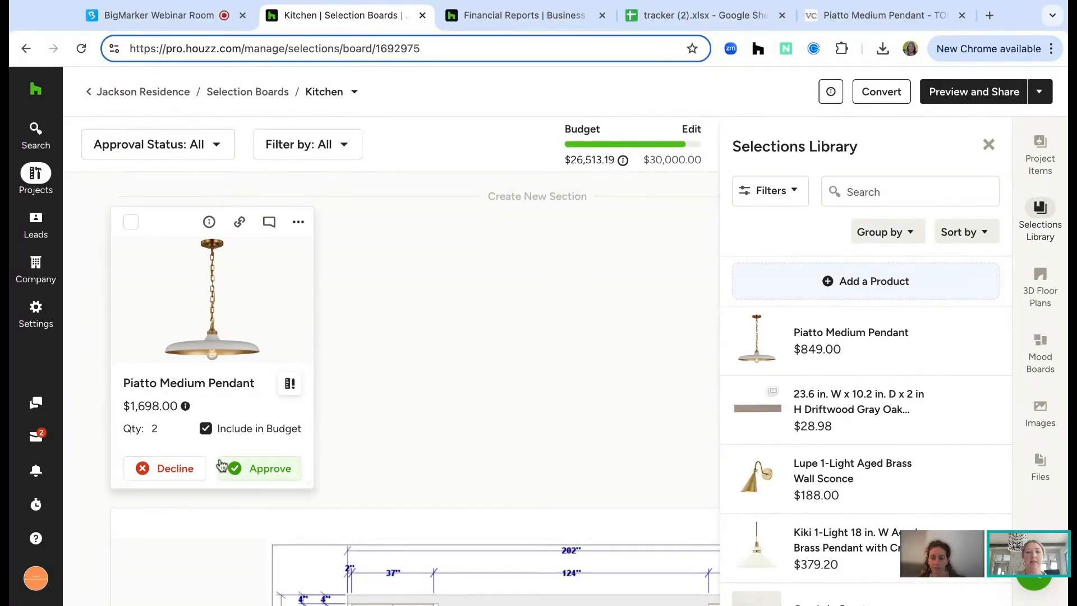
click(205, 429)
click(205, 429)
click(205, 429)
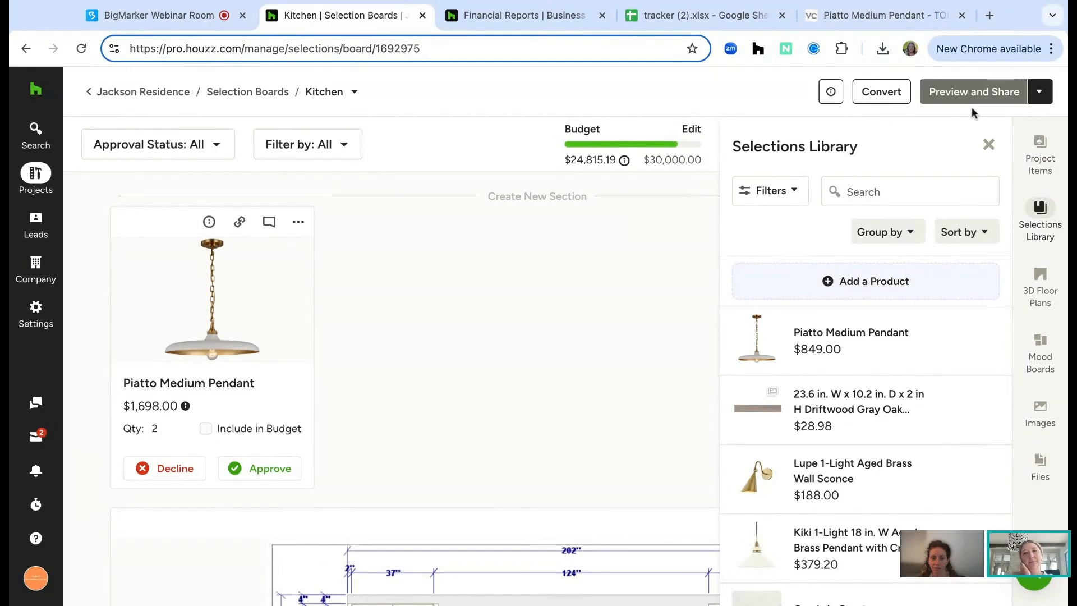
Step: Leave the Kitchen board, open the Lighting board and show its sharing and export options
click(990, 146)
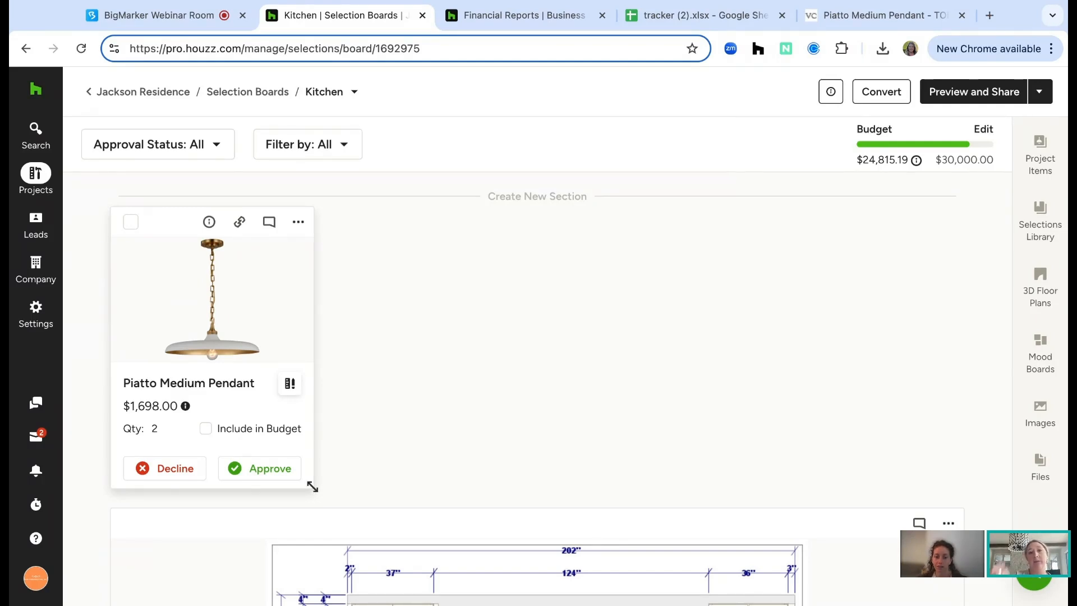
click(279, 91)
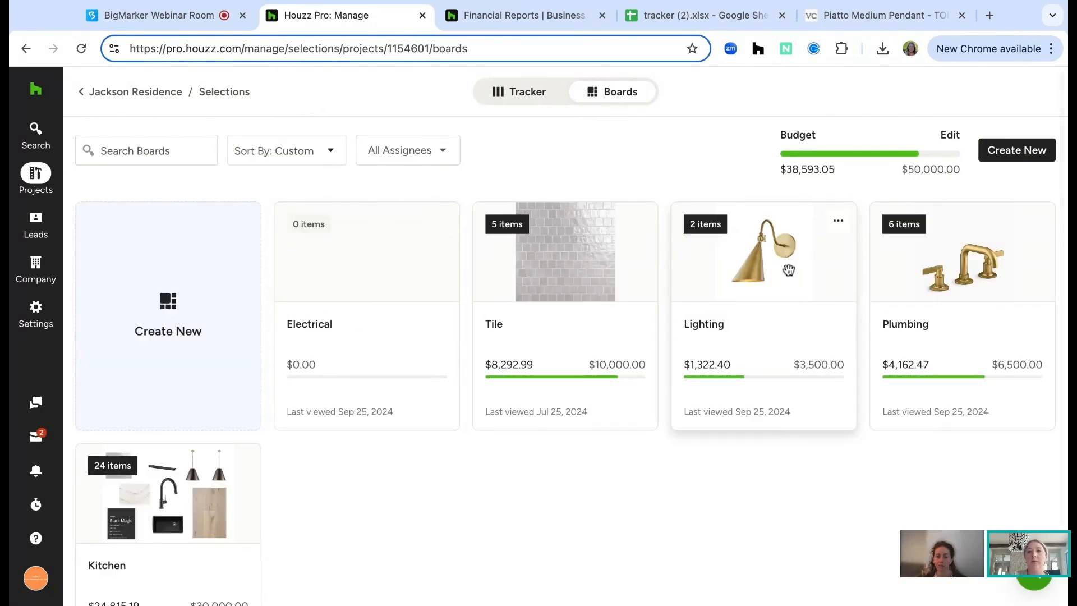
click(781, 302)
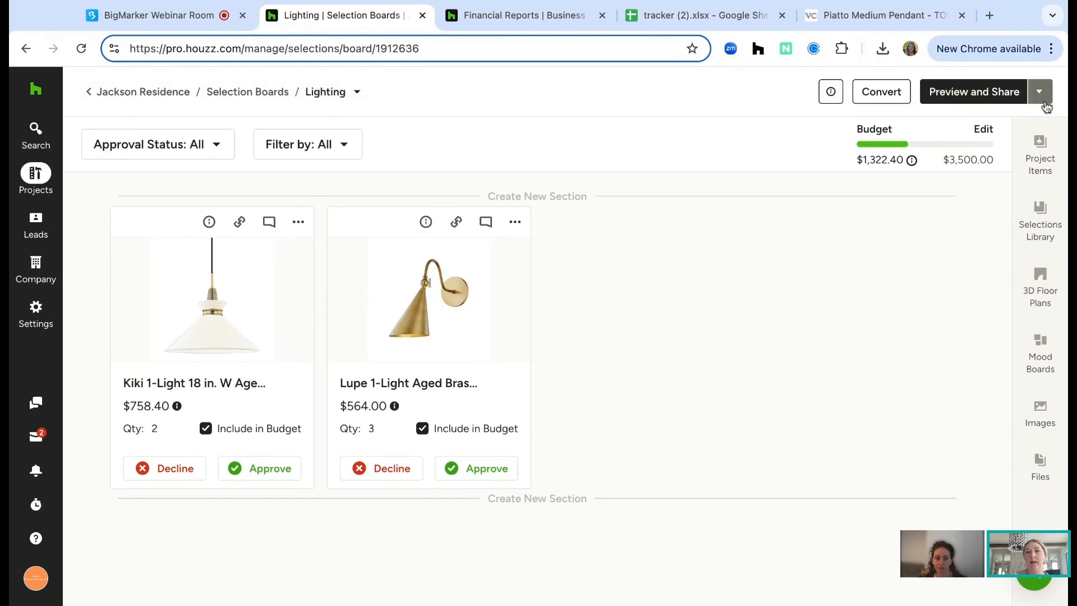
click(1039, 92)
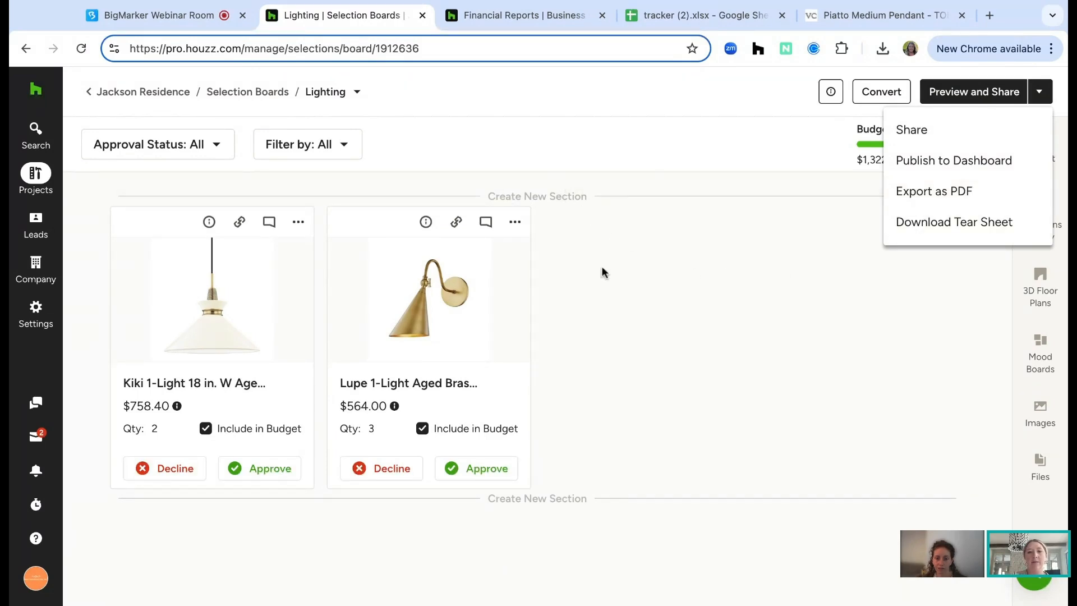
Step: Create a new section above the items on the Lighting board and name it Kitchen
click(551, 196)
click(149, 233)
text(Kitchen)
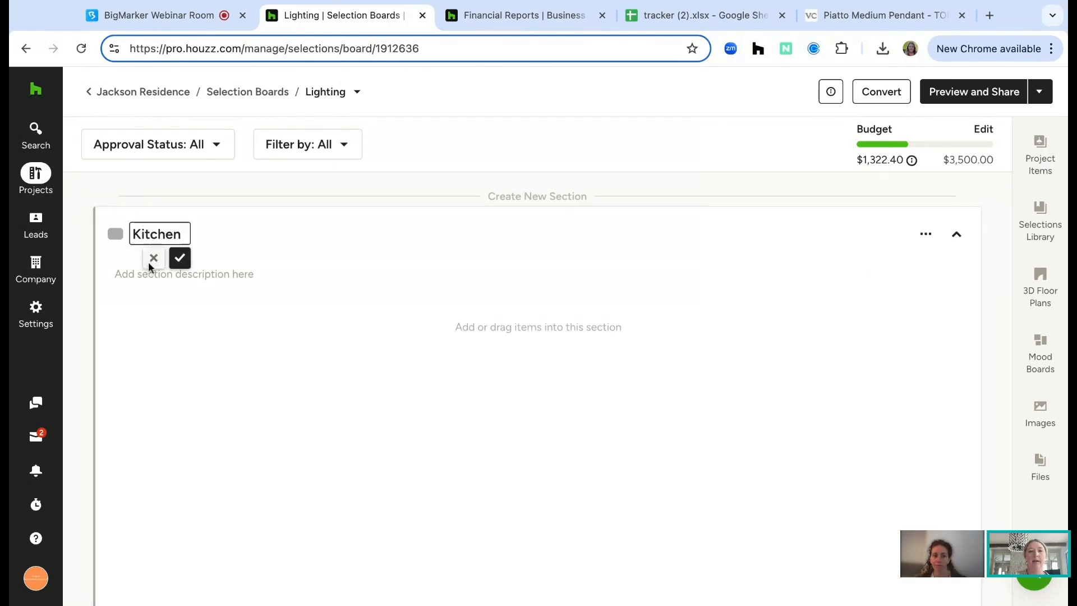
click(179, 258)
Step: Move the Kiki 1-Light 18 in. pendant into the Lighting board's Kitchen section
scroll(192, 341, down, 2)
scroll(236, 489, down, 2)
drag(235, 519, 340, 327)
scroll(341, 329, up, 2)
scroll(339, 331, up, 2)
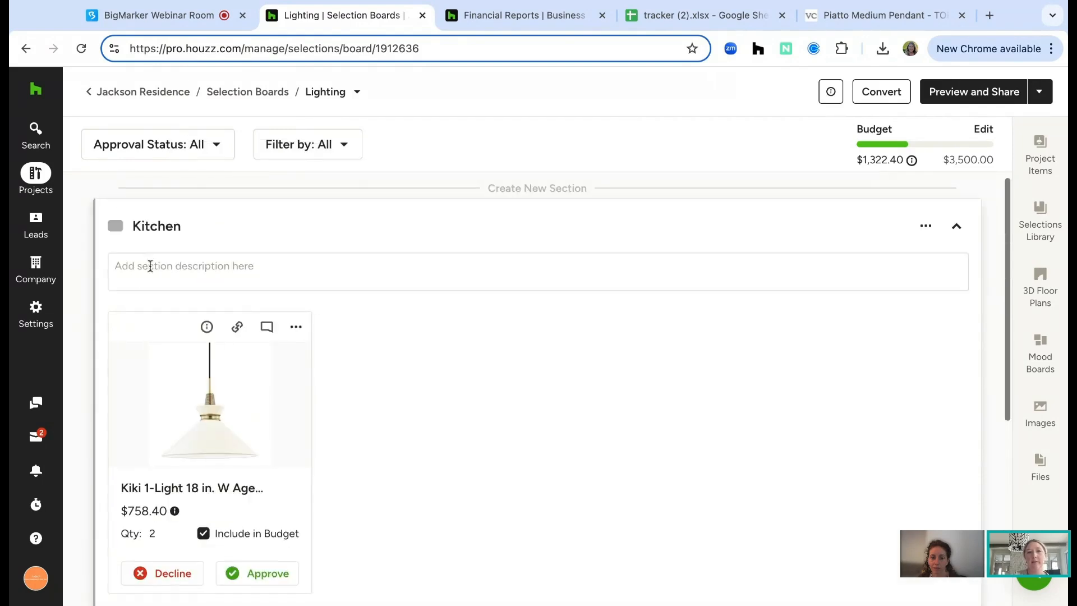
Step: Move the Lupe 1-Light Aged Brass sconce into the Lighting board's Kitchen section
scroll(216, 488, down, 5)
click(300, 318)
mouse_move(334, 419)
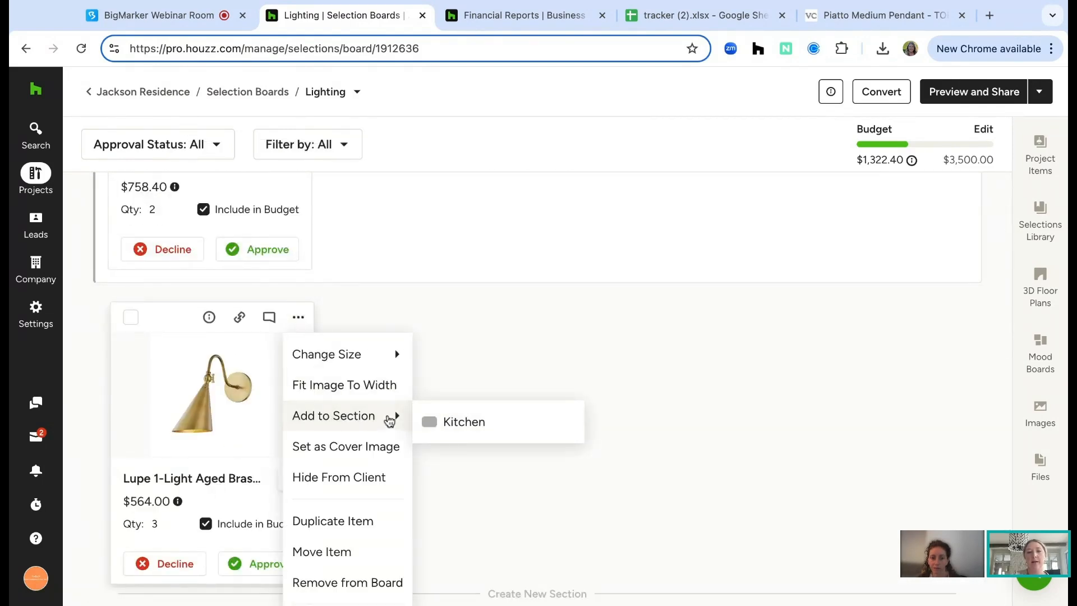
click(435, 422)
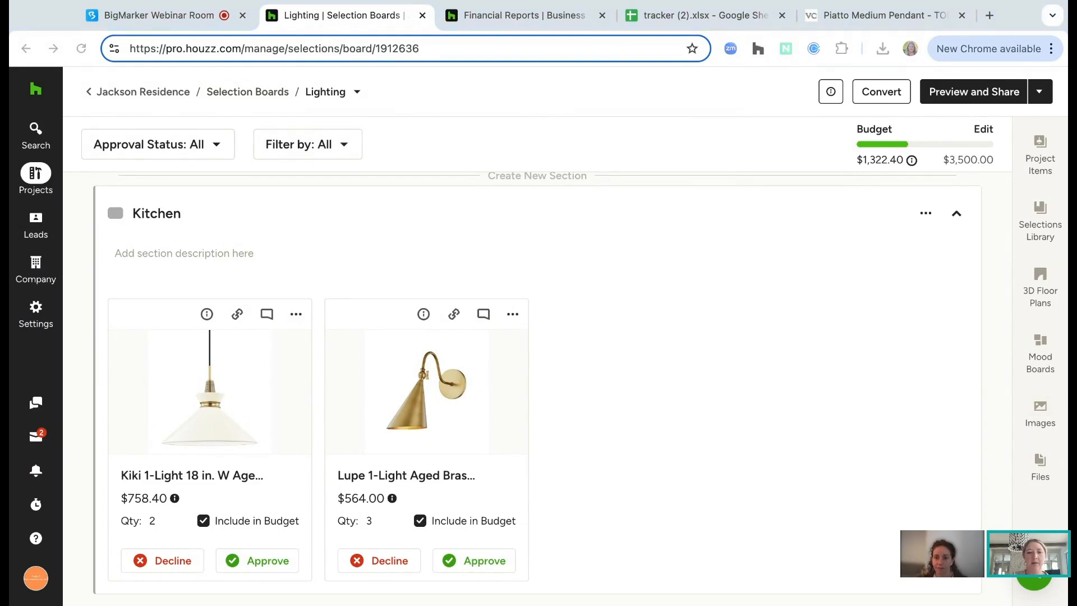
click(68, 407)
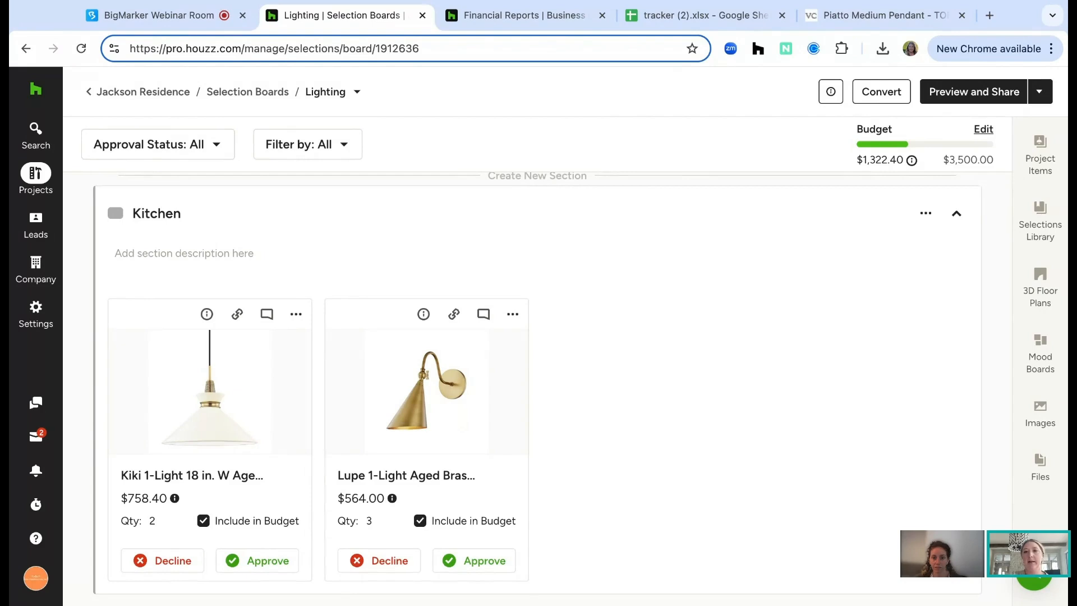
Step: Set the Lighting board's budget to $5500, leaving tax out of the total
click(983, 129)
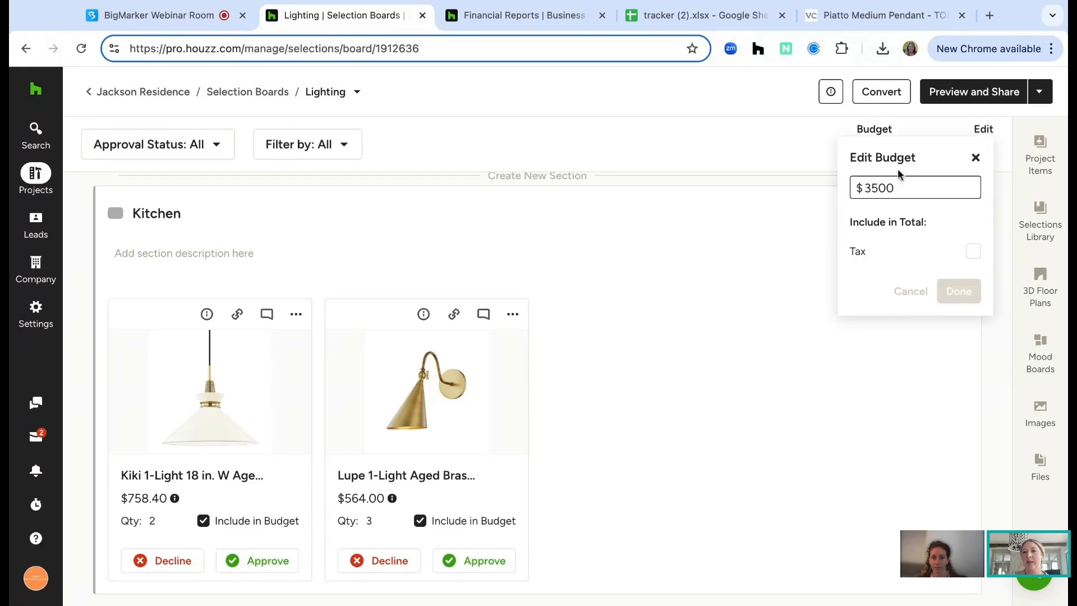
click(869, 185)
key(BackSpace)
text(5)
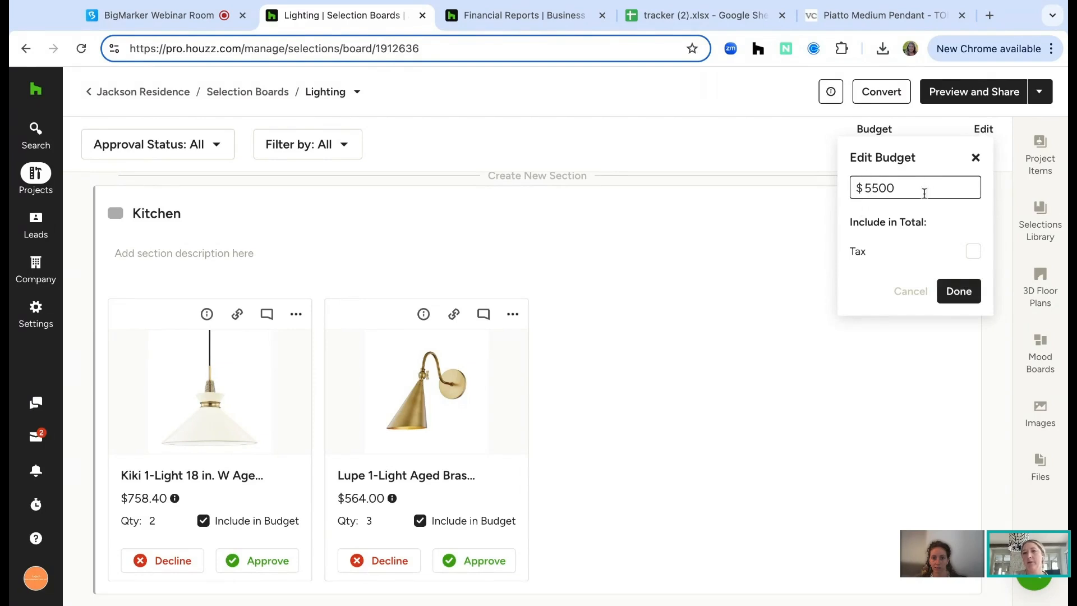
click(969, 300)
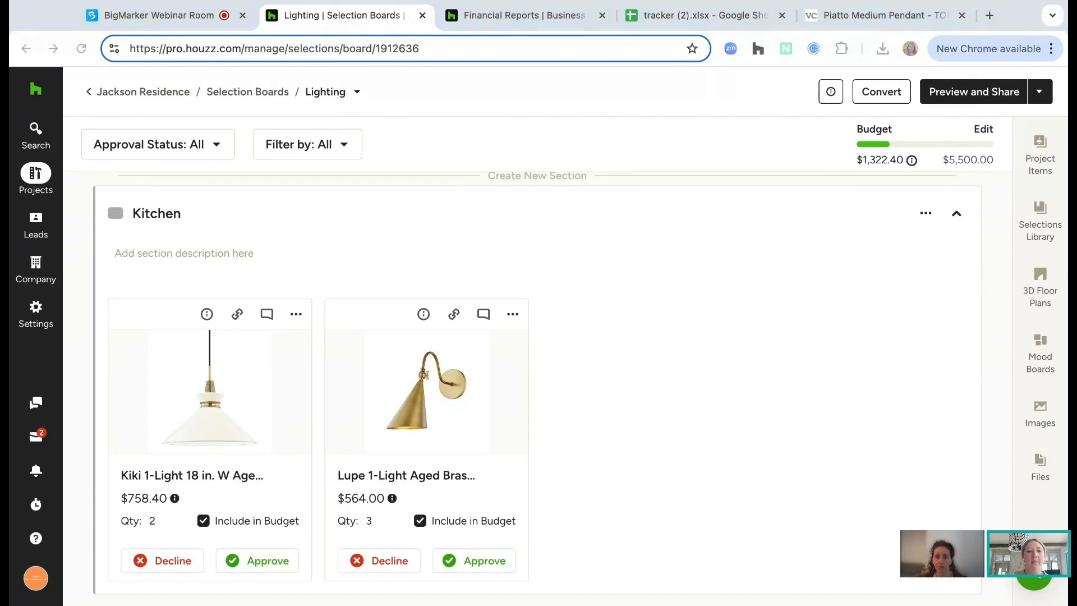
click(66, 367)
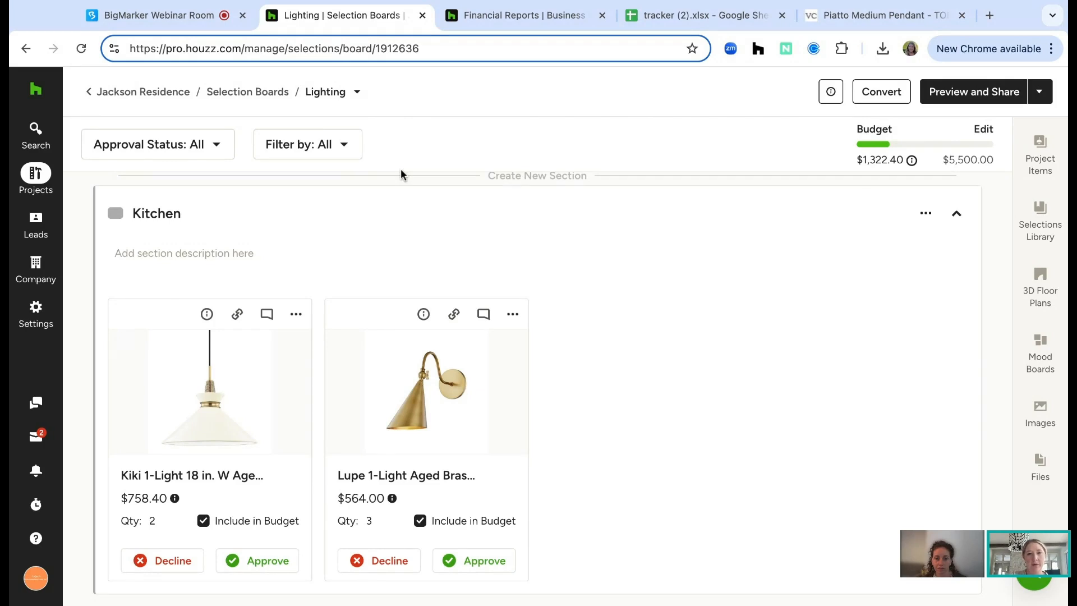
Step: Return to the project's selection boards, open the Kitchen board and browse its sections down to Plumbing
click(270, 93)
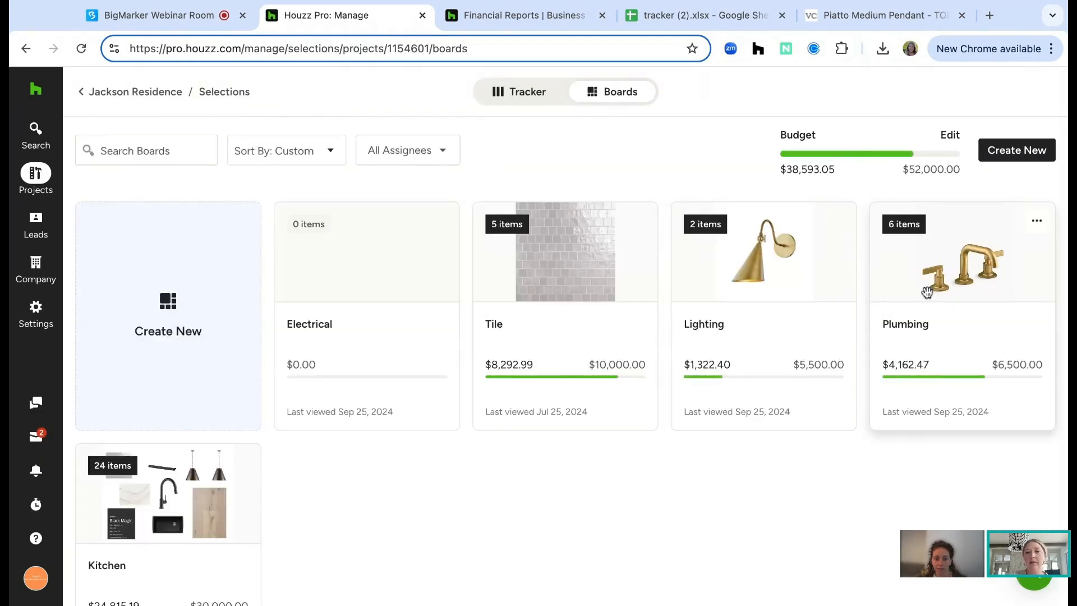
click(177, 531)
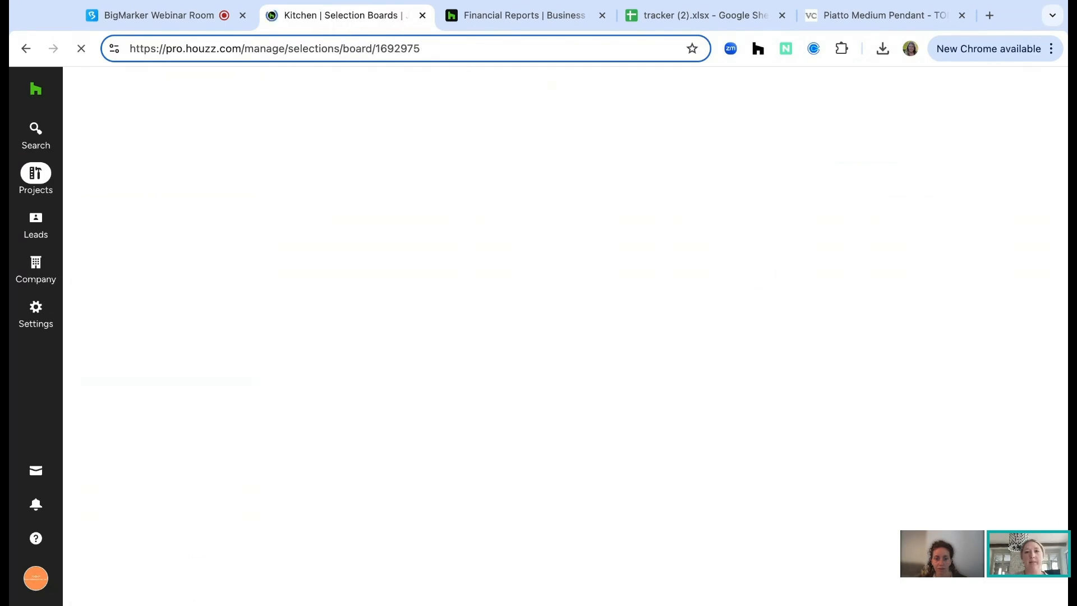
scroll(404, 518, down, 10)
scroll(383, 517, down, 6)
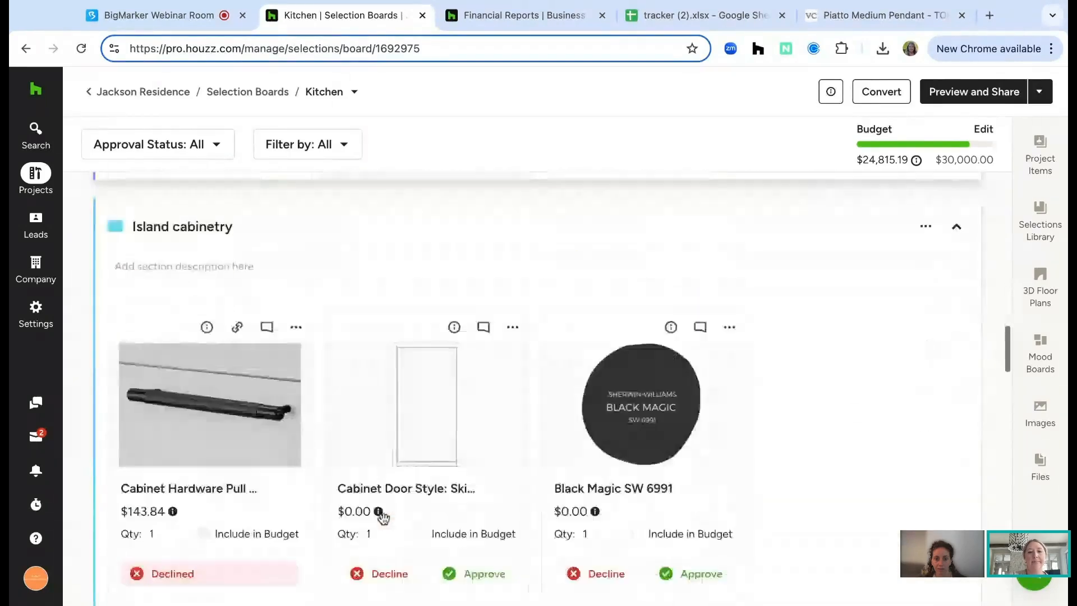
scroll(469, 421, up, 5)
scroll(469, 421, down, 8)
scroll(354, 540, up, 1)
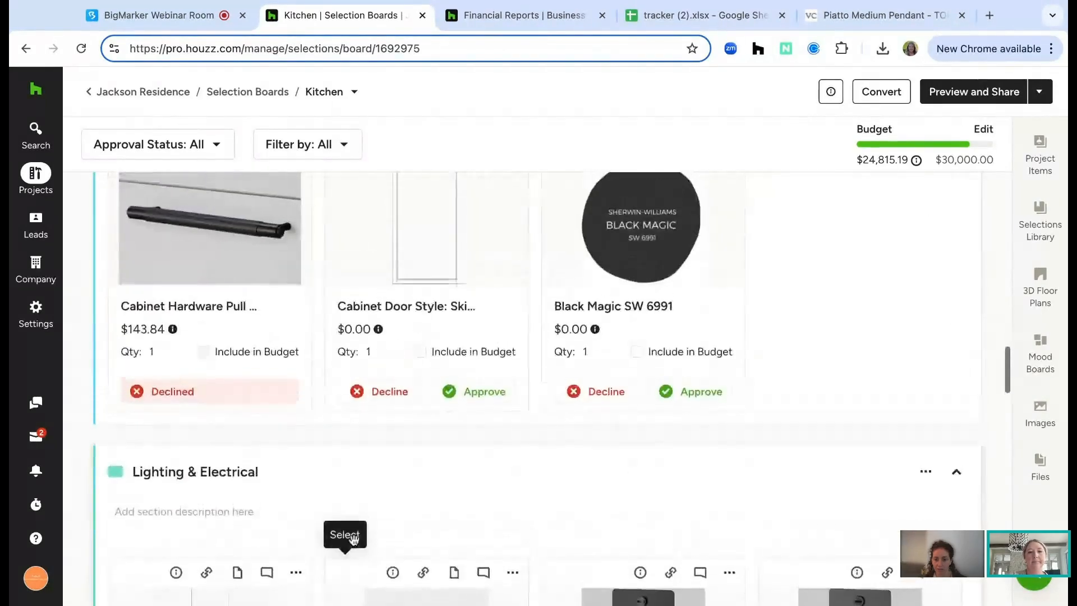
scroll(353, 540, down, 8)
scroll(387, 491, down, 12)
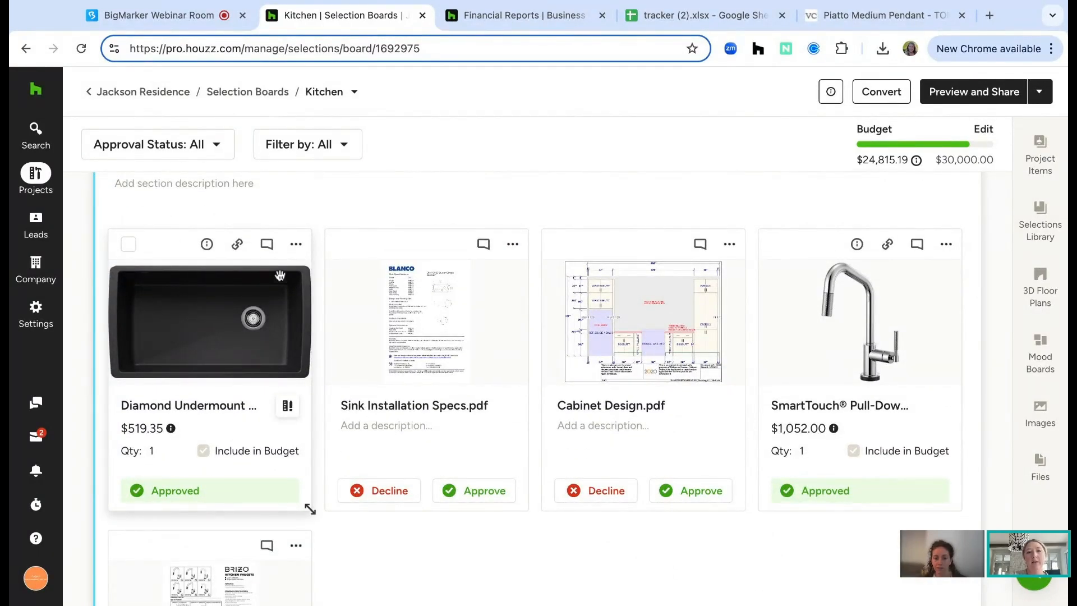
Step: Duplicate the Diamond Undermount sink to the Lester Residence project's kitchen board without choosing a section, and open that board
click(293, 246)
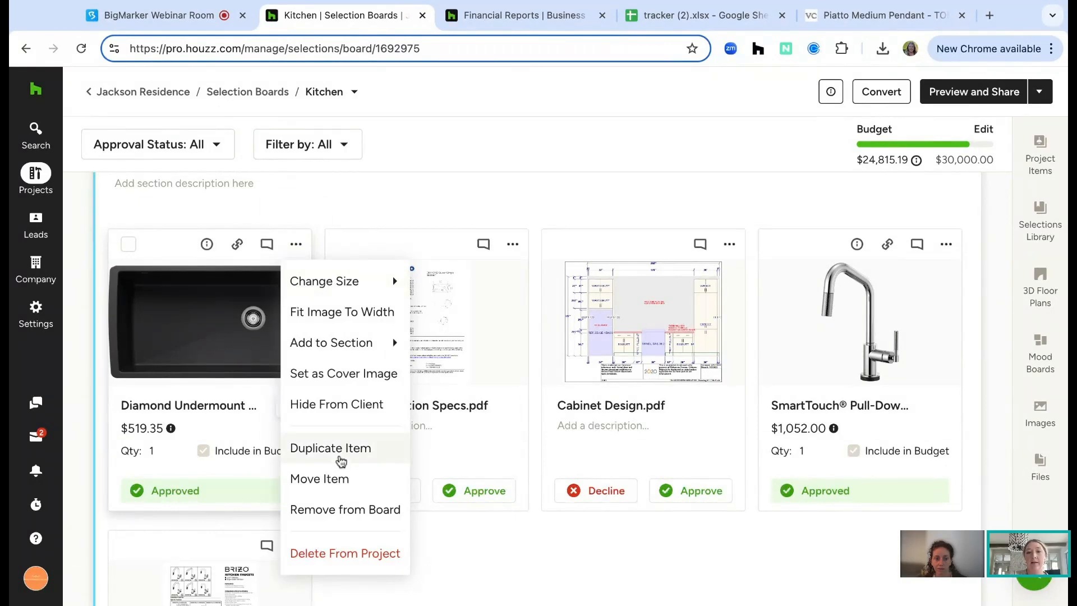
click(340, 459)
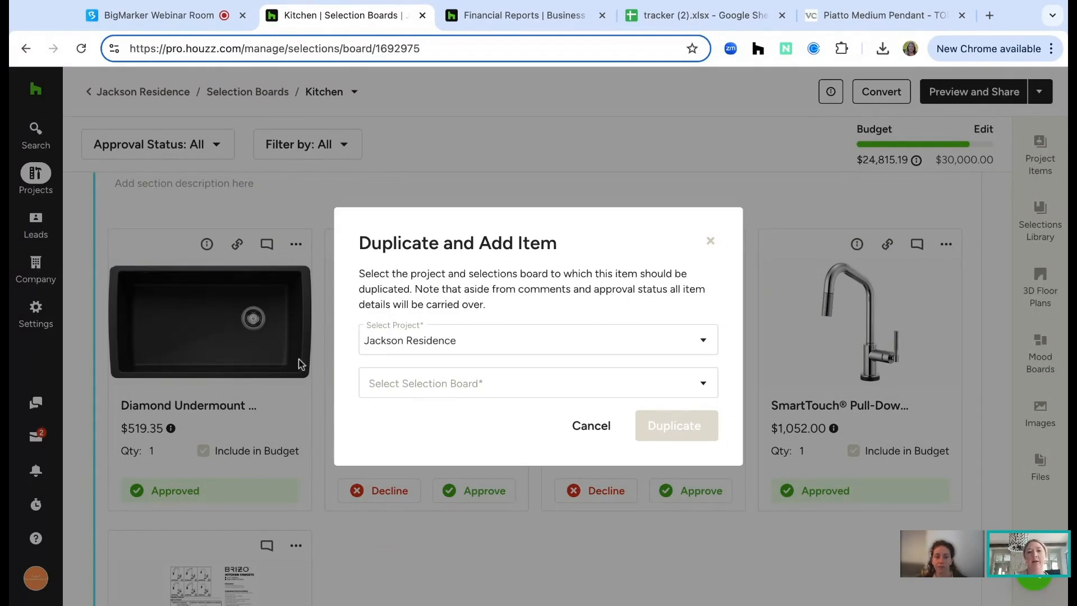
click(431, 386)
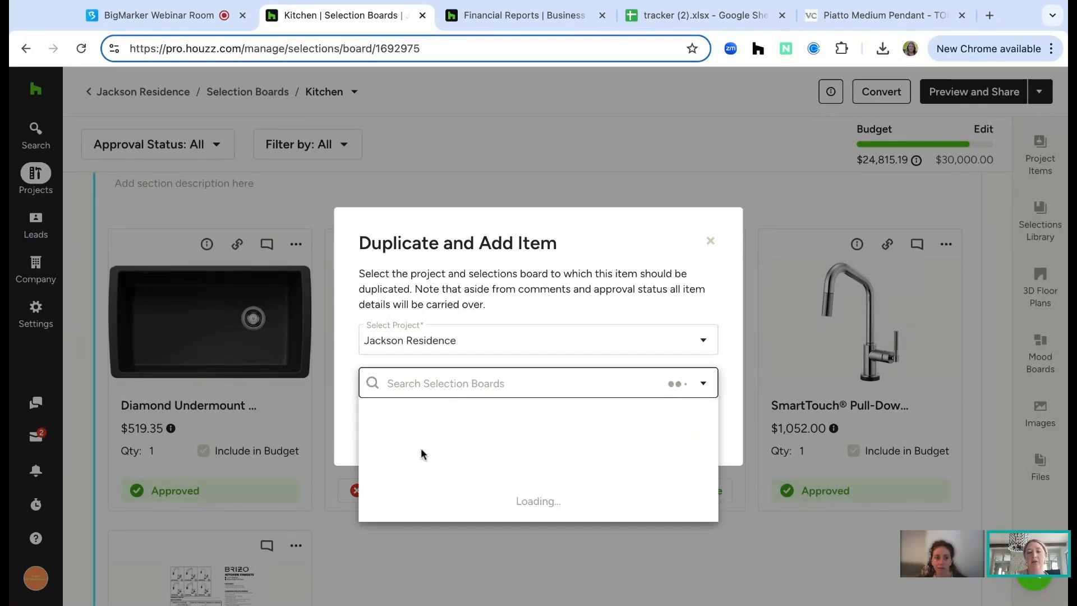
click(462, 308)
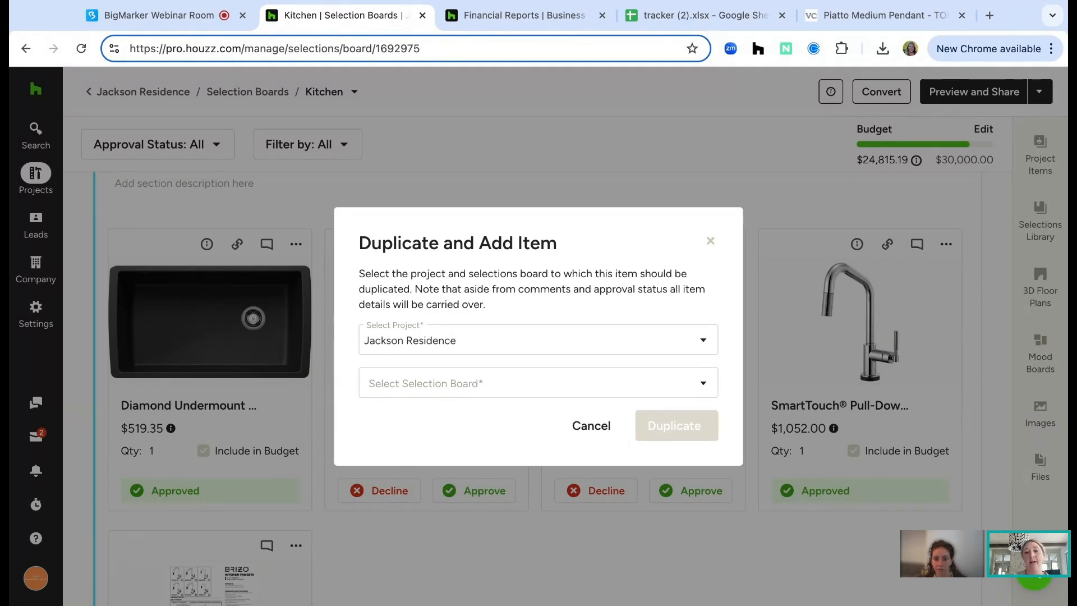
click(484, 343)
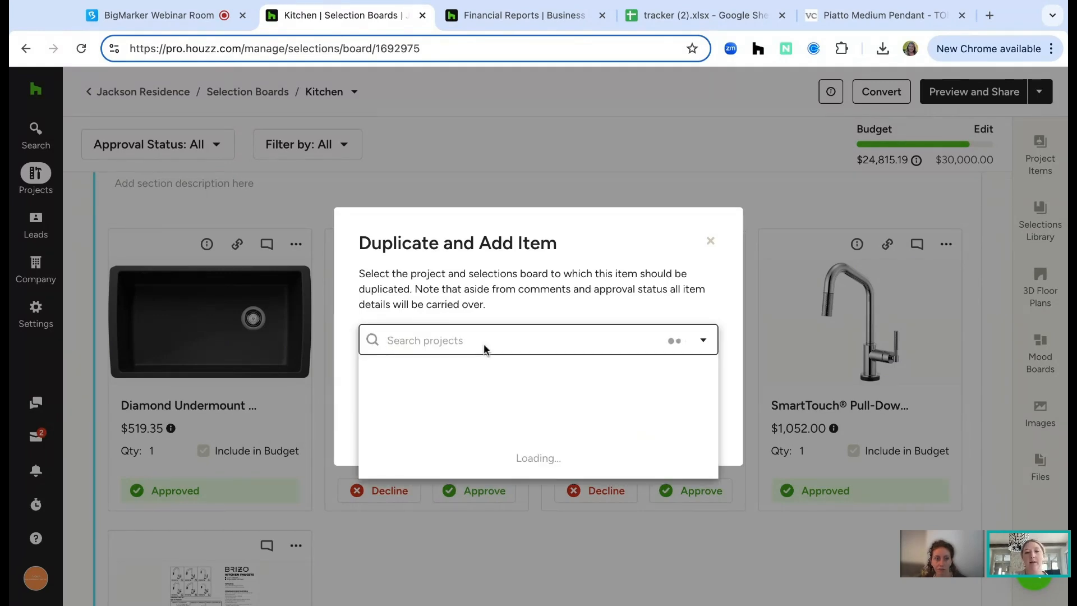
text(lest)
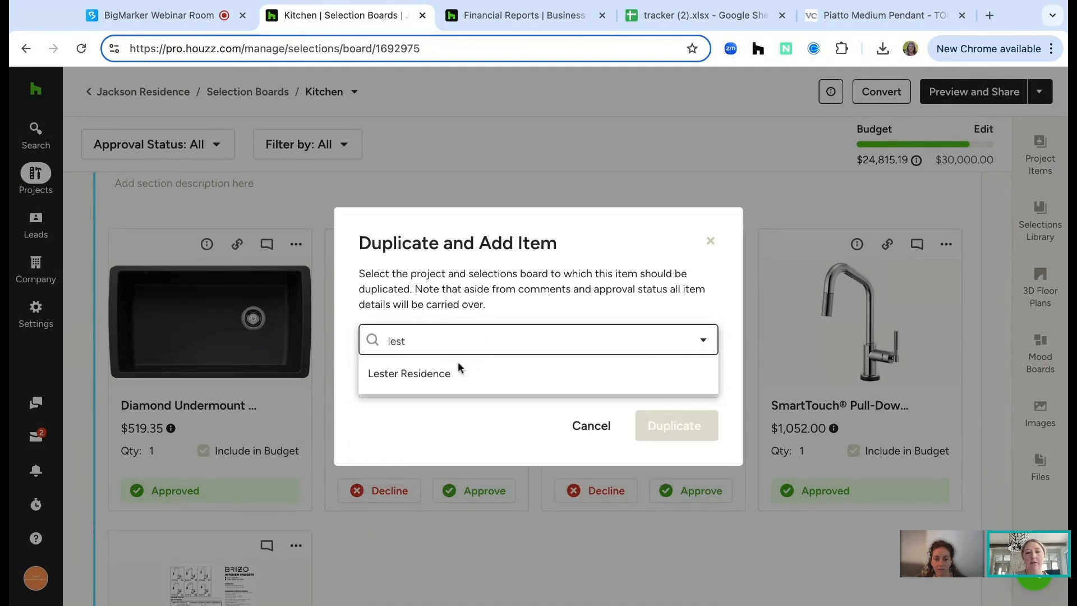
click(443, 373)
click(428, 381)
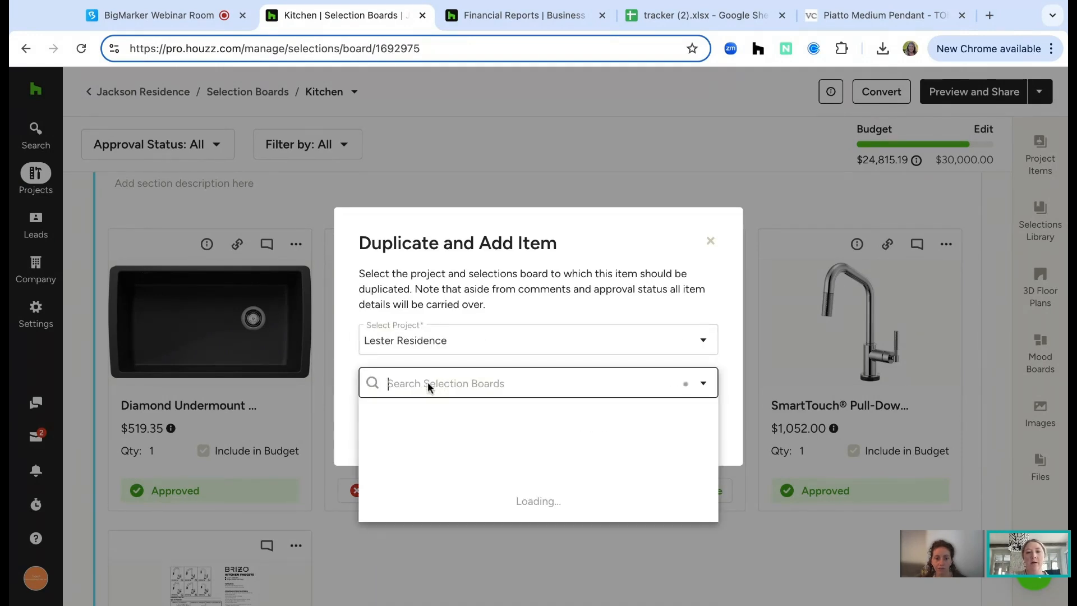
click(409, 420)
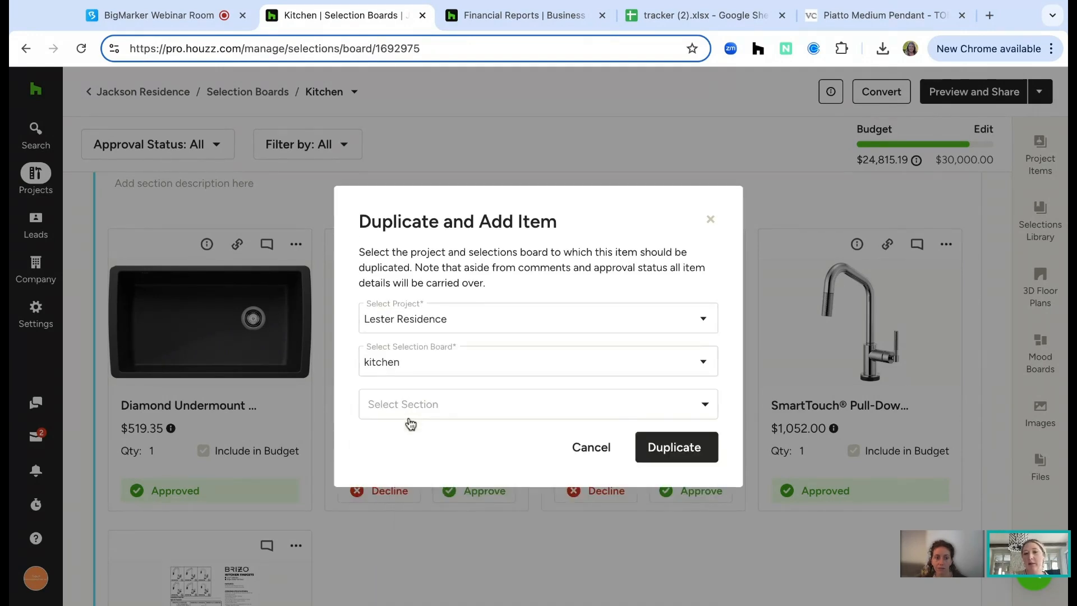
click(443, 402)
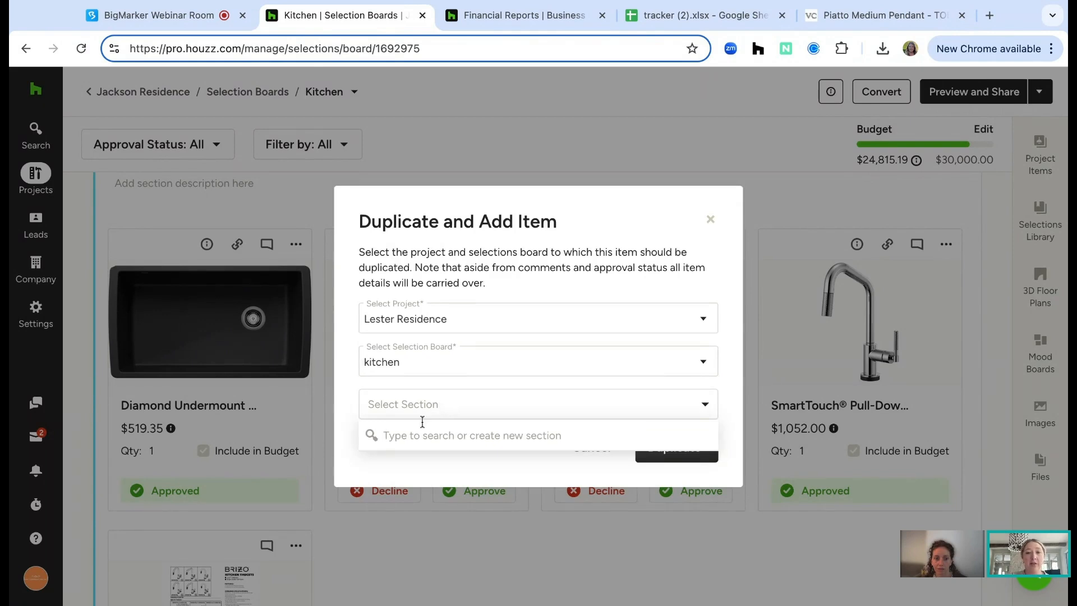
click(685, 444)
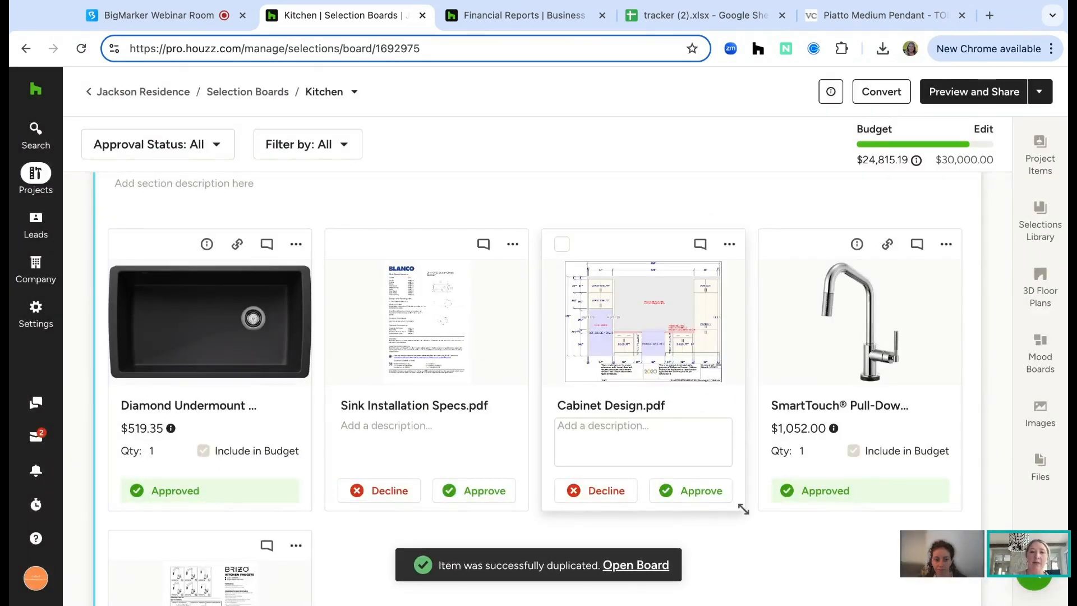
click(653, 566)
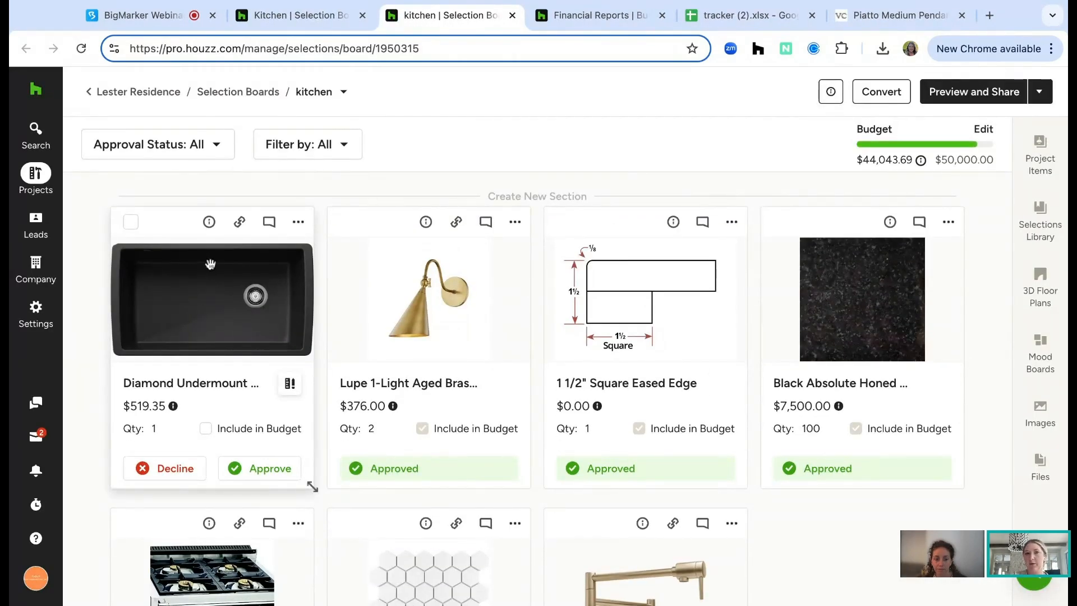
Step: Go back to the original Kitchen board, view the Plumbing section's duplication options and cancel without duplicating
click(325, 17)
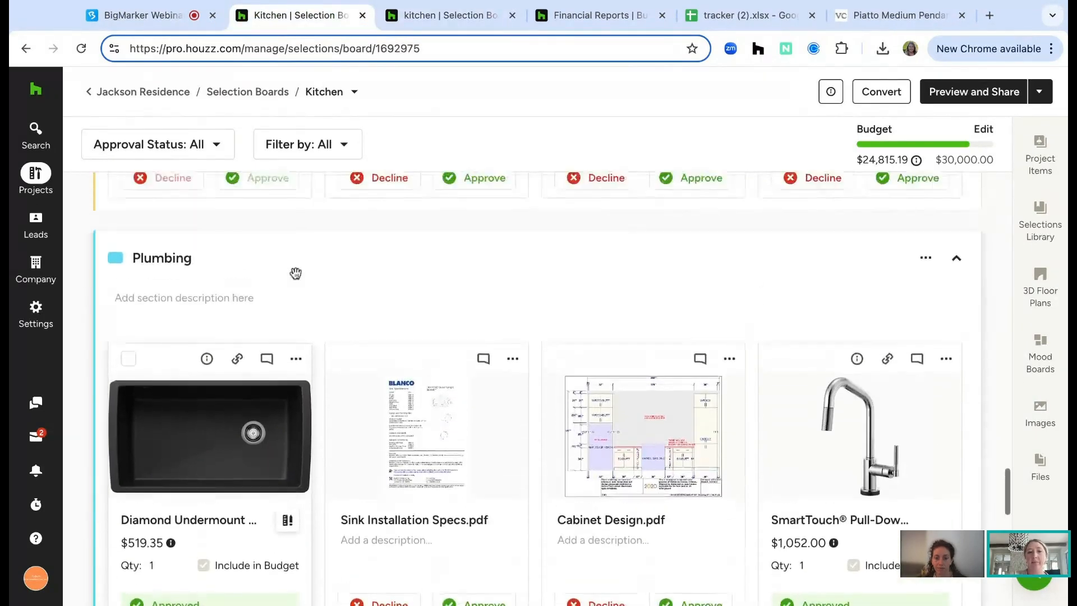
click(925, 266)
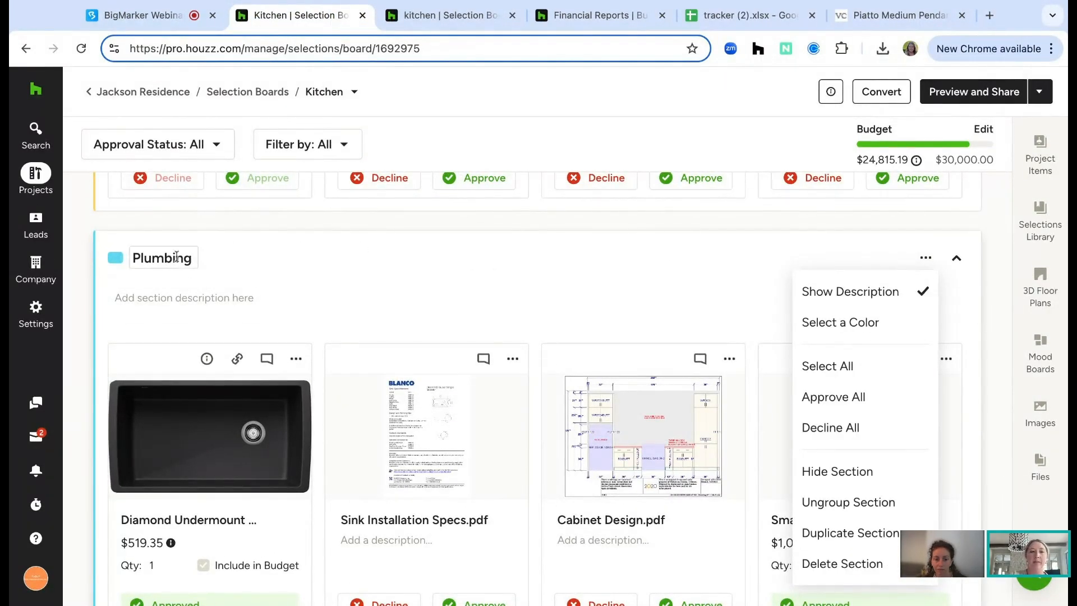
click(879, 532)
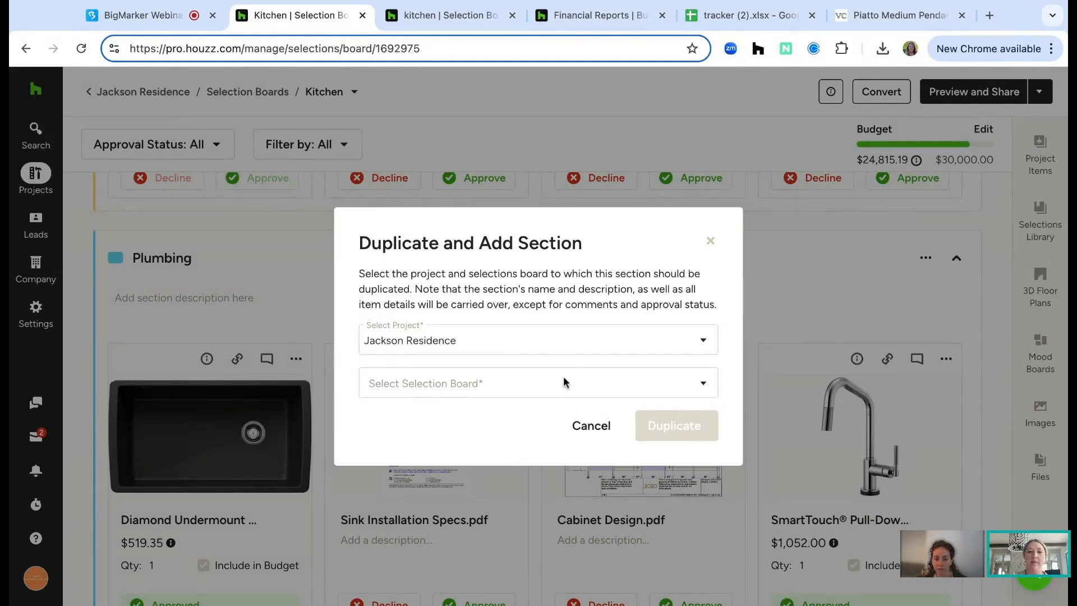
click(591, 425)
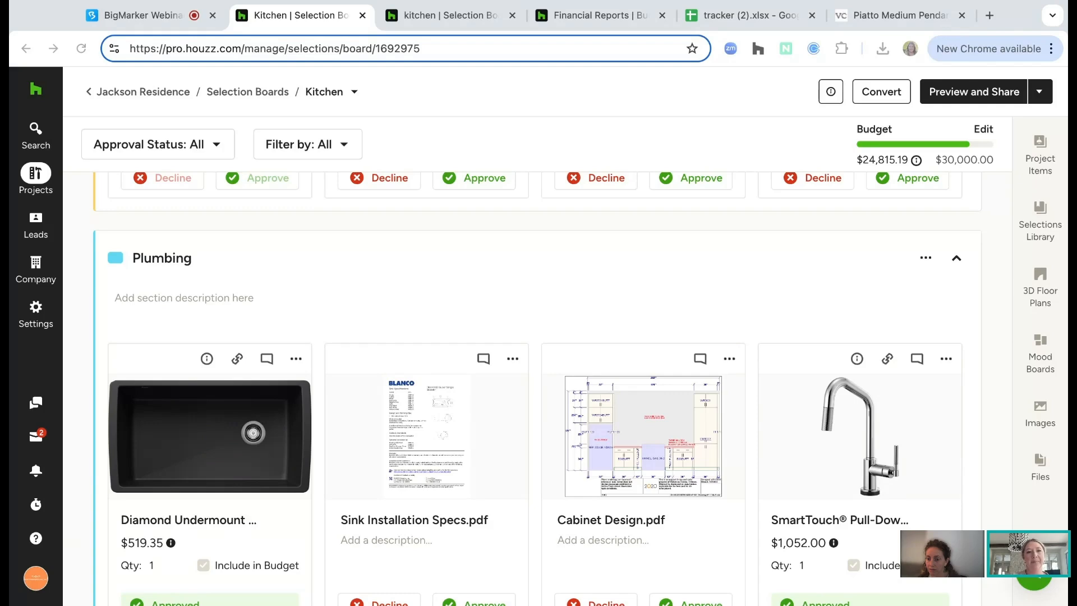
Step: Create a new section at the top of the Kitchen board, above the Piatto Medium Pendant, and name it "Solid Surface"
scroll(312, 367, up, 15)
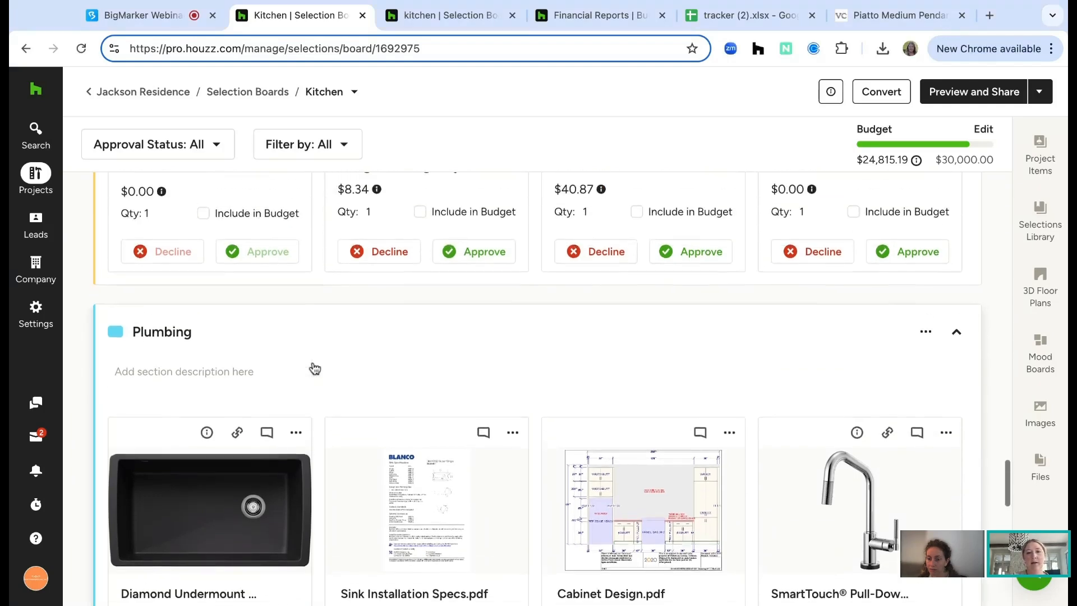
scroll(315, 367, up, 20)
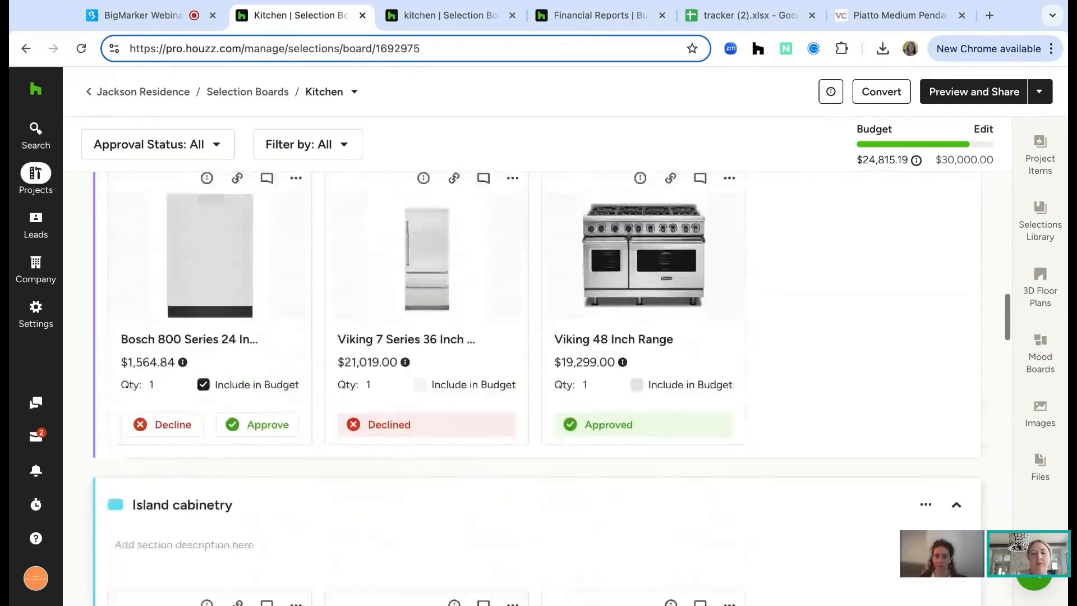
scroll(312, 381, up, 4)
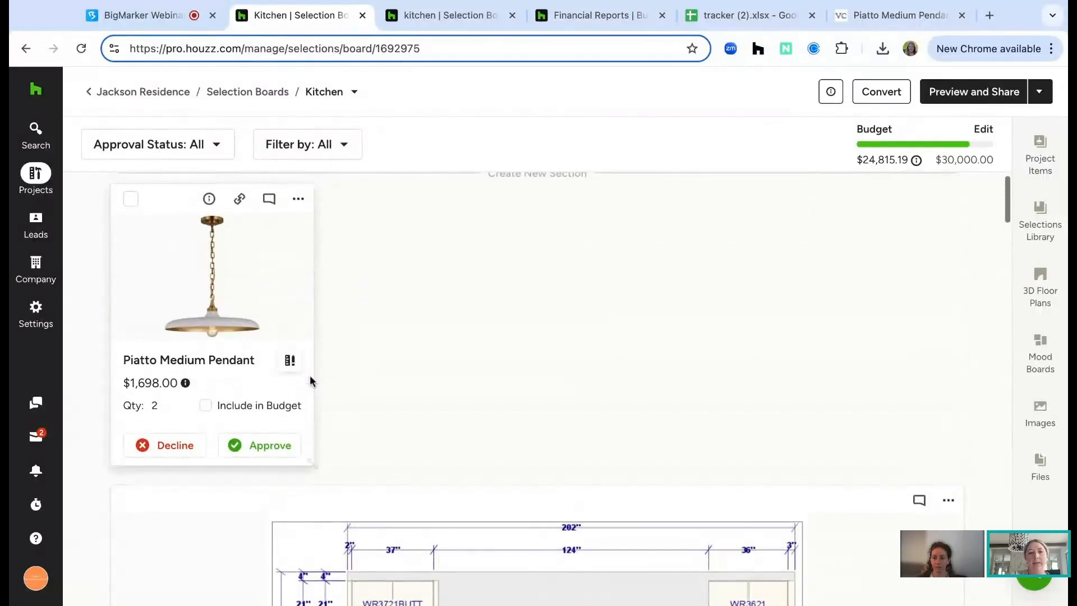
scroll(279, 237, up, 1)
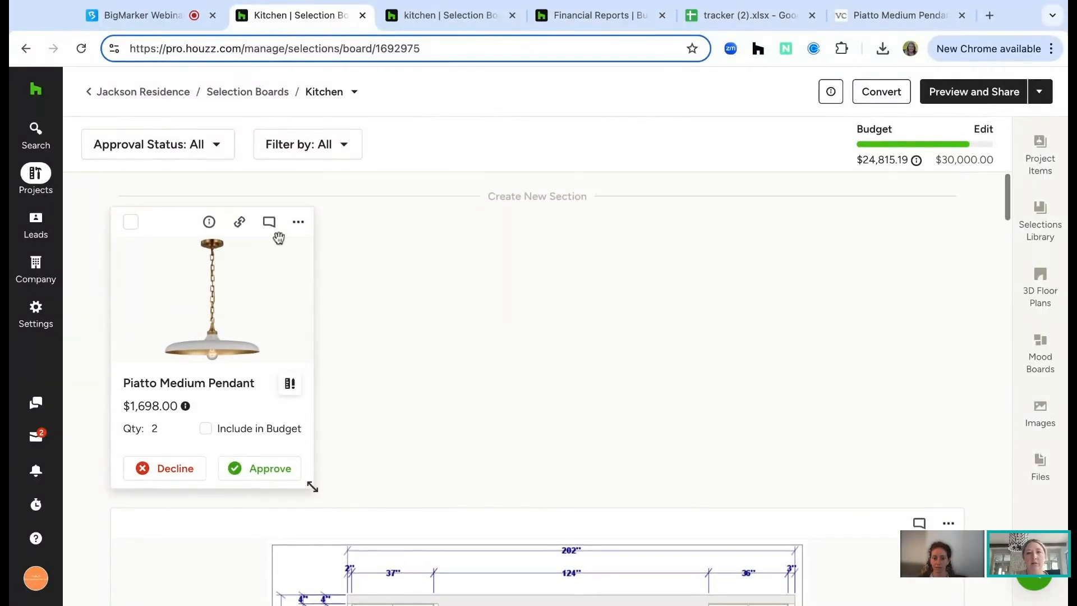
click(539, 200)
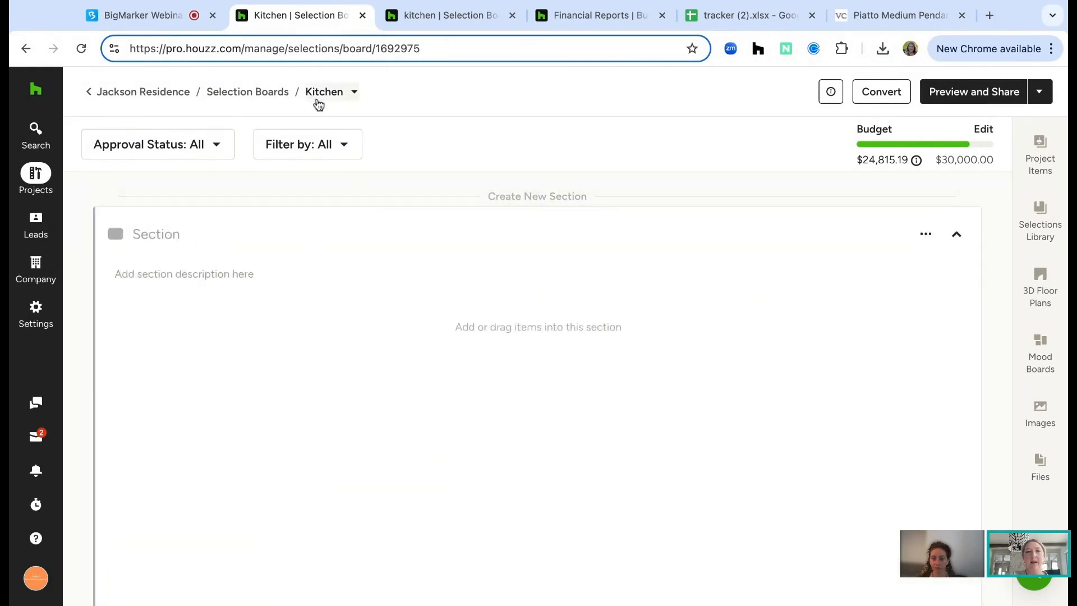
click(150, 236)
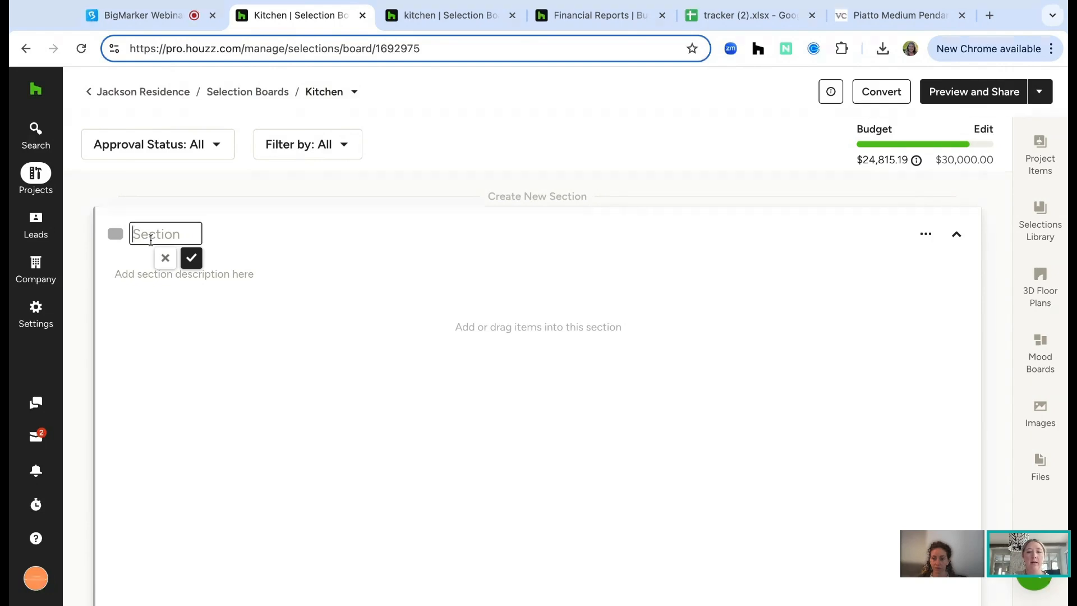
text(A)
key(BackSpace)
text(So)
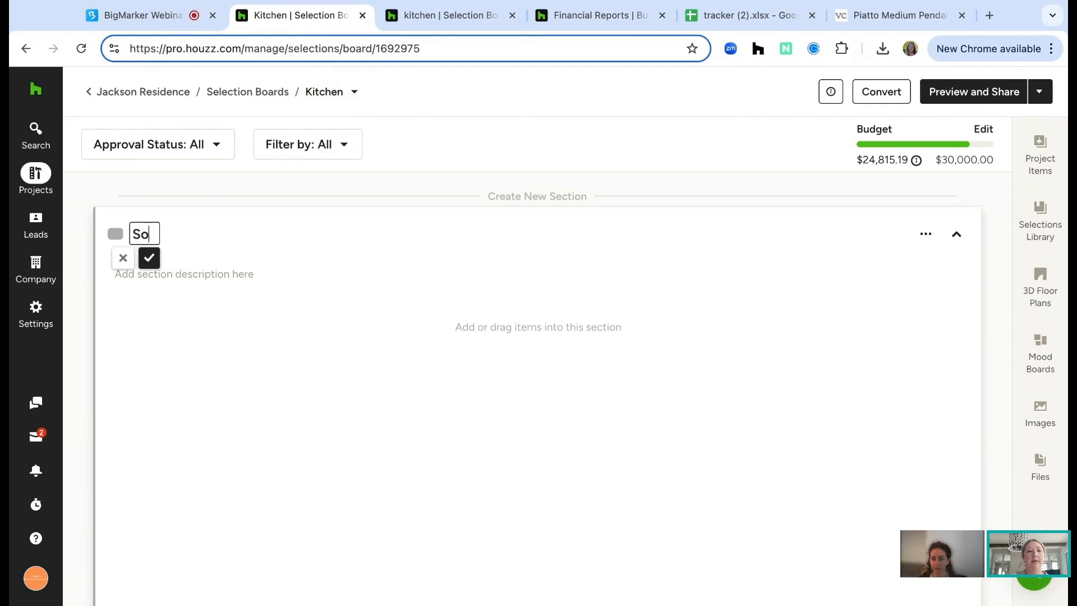
text(lid Surface)
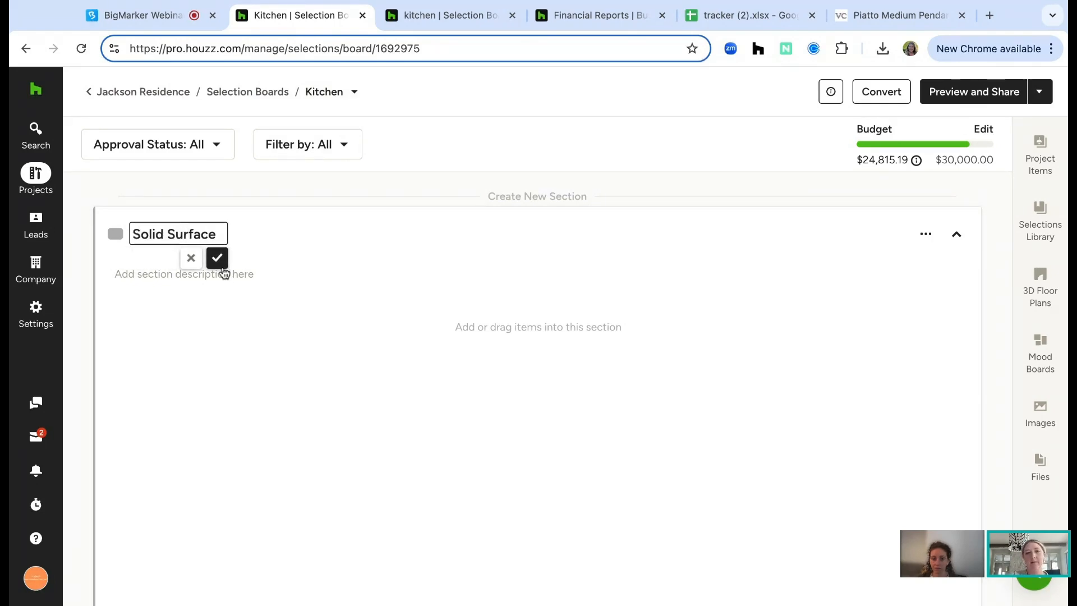
click(221, 266)
Step: Insert a new, unnamed section directly above the Appliances section
scroll(218, 443, down, 20)
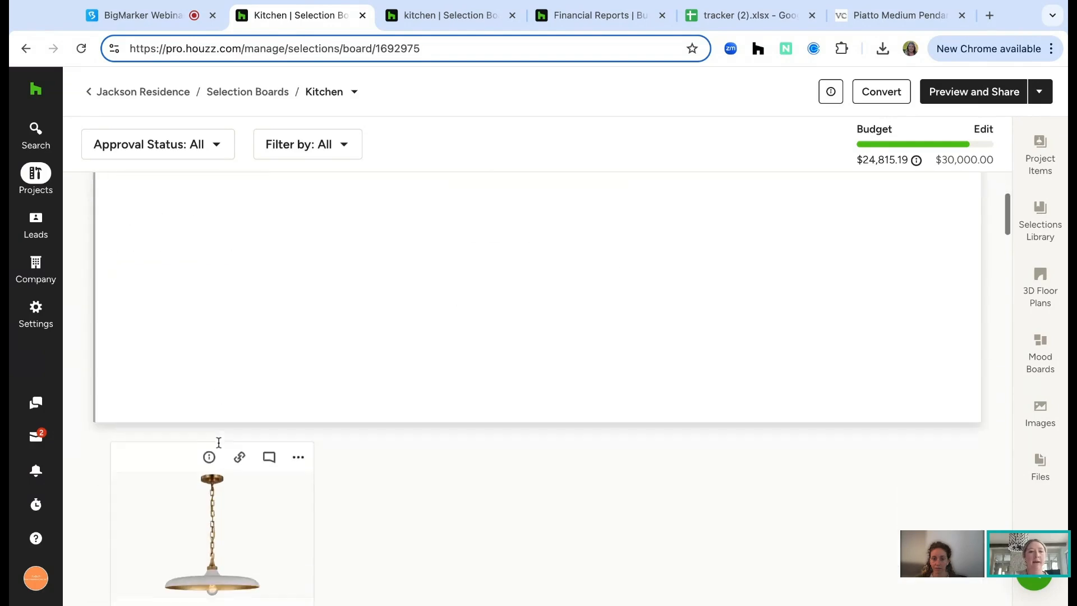
scroll(219, 443, down, 1)
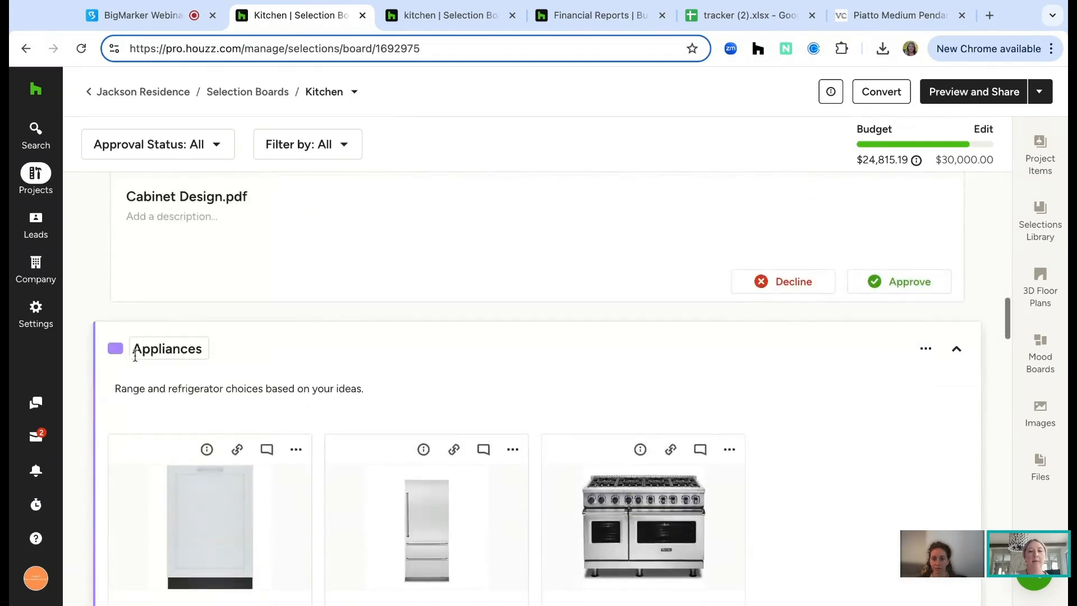
mouse_move(459, 320)
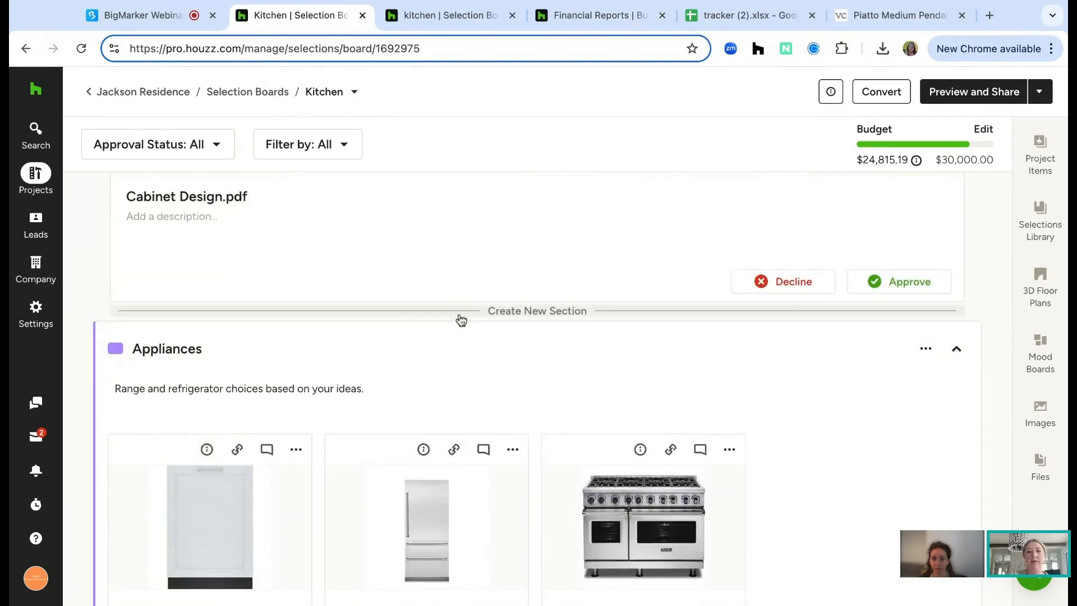
click(496, 312)
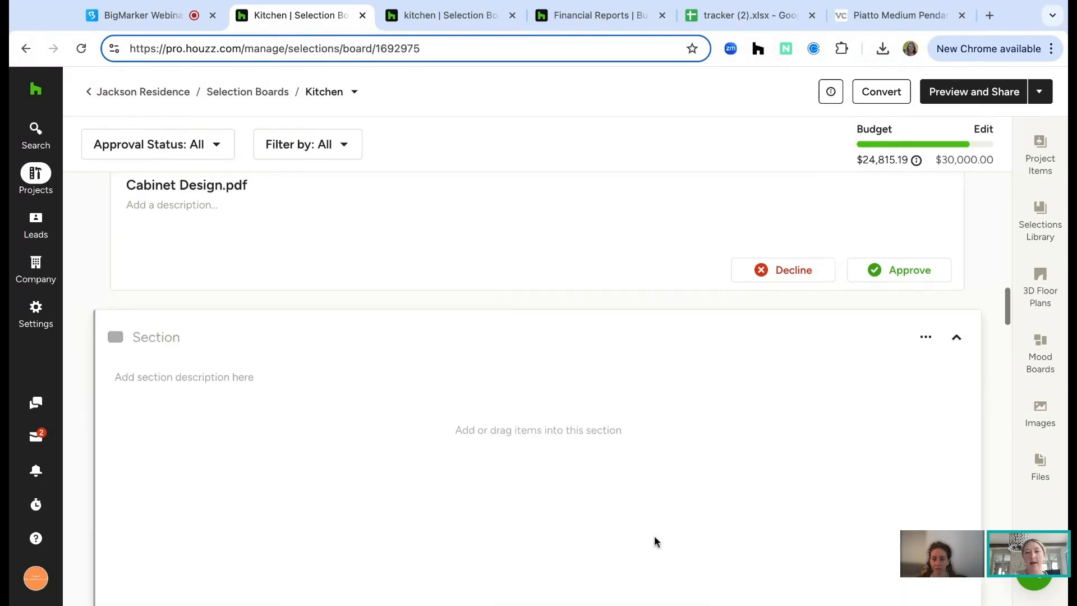
Step: View the Piatto Medium Pendant's item options, including the sections it can be added to, and dismiss them without choosing one
scroll(654, 535, up, 10)
scroll(558, 296, up, 10)
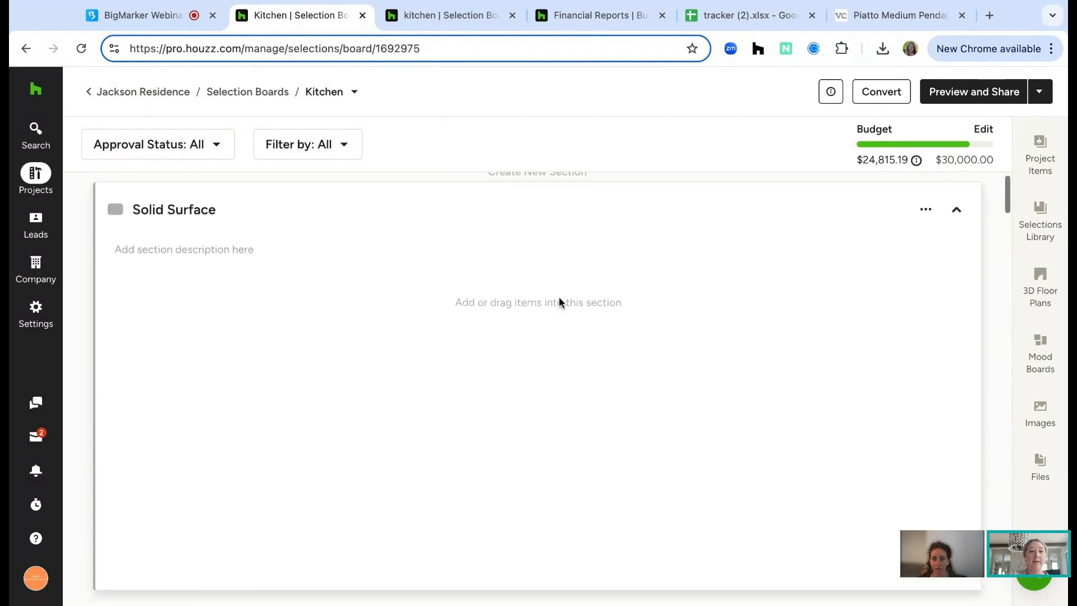
scroll(559, 297, down, 2)
drag(209, 572, 210, 572)
click(296, 452)
scroll(308, 454, down, 1)
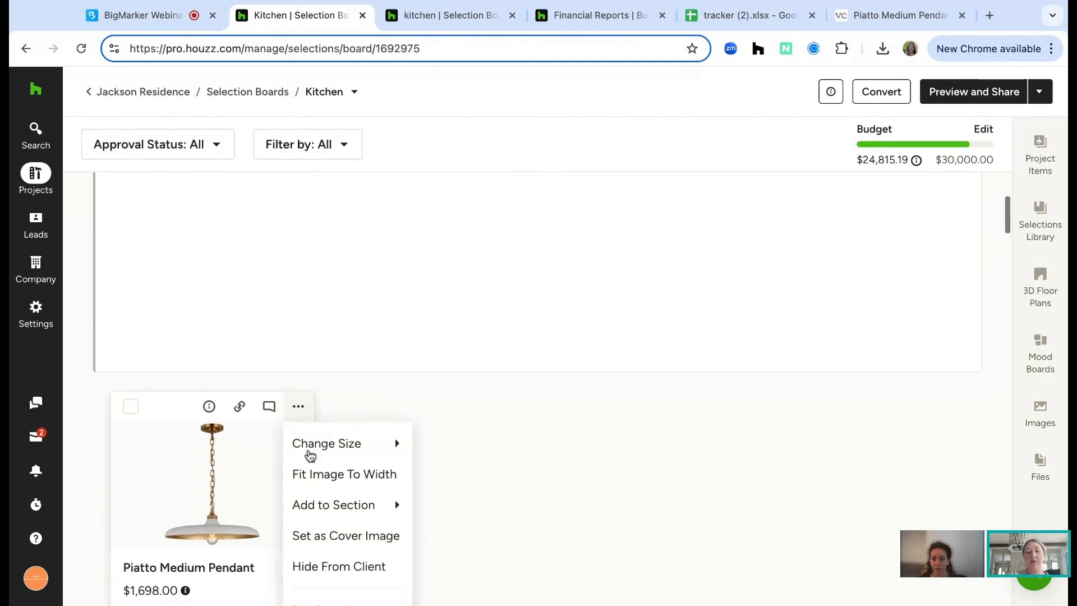
mouse_move(346, 508)
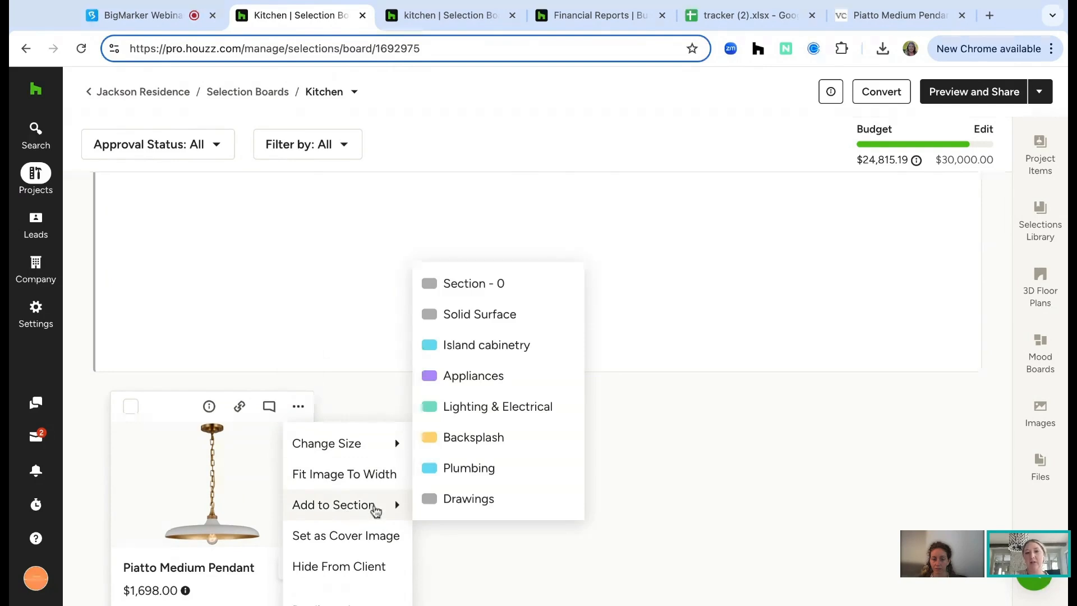
scroll(471, 359, down, 2)
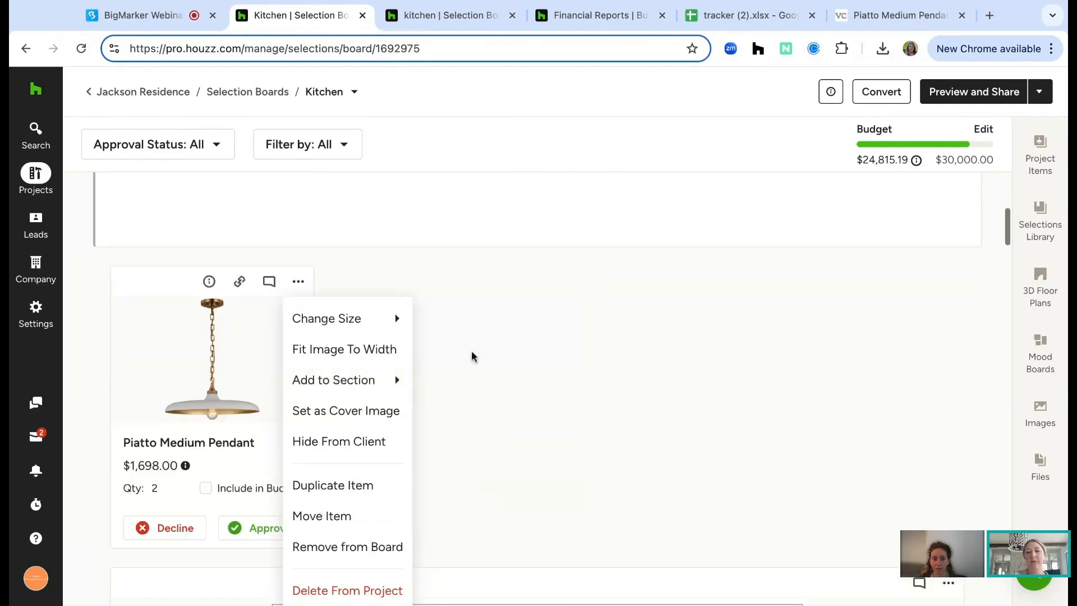
click(518, 387)
scroll(518, 387, up, 1)
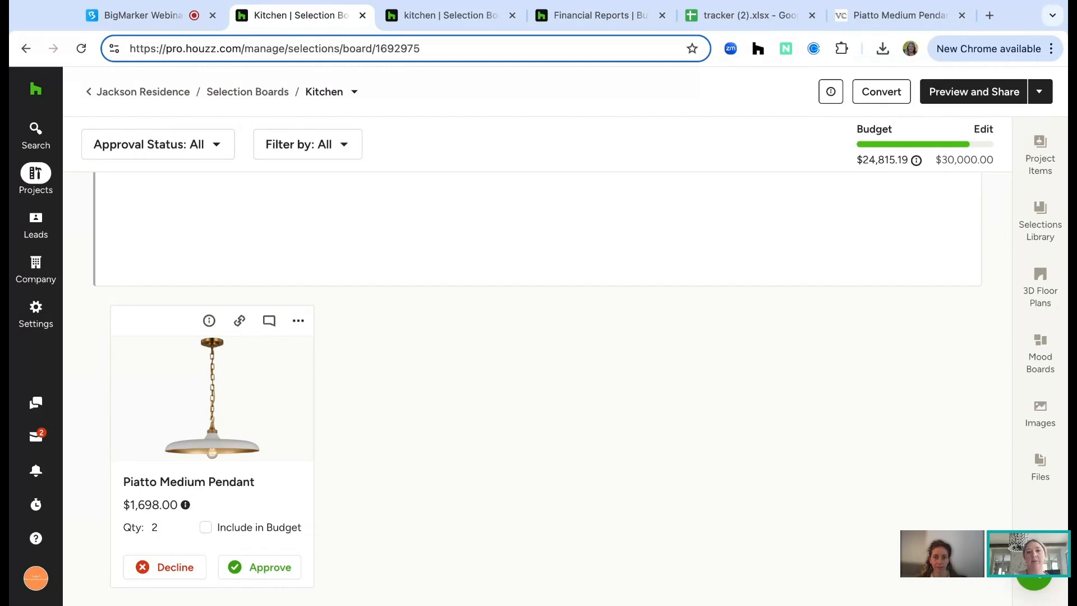
Step: Resize the large Cabinet Design.pdf card below the pendant first to Medium, then to Small
scroll(748, 438, down, 5)
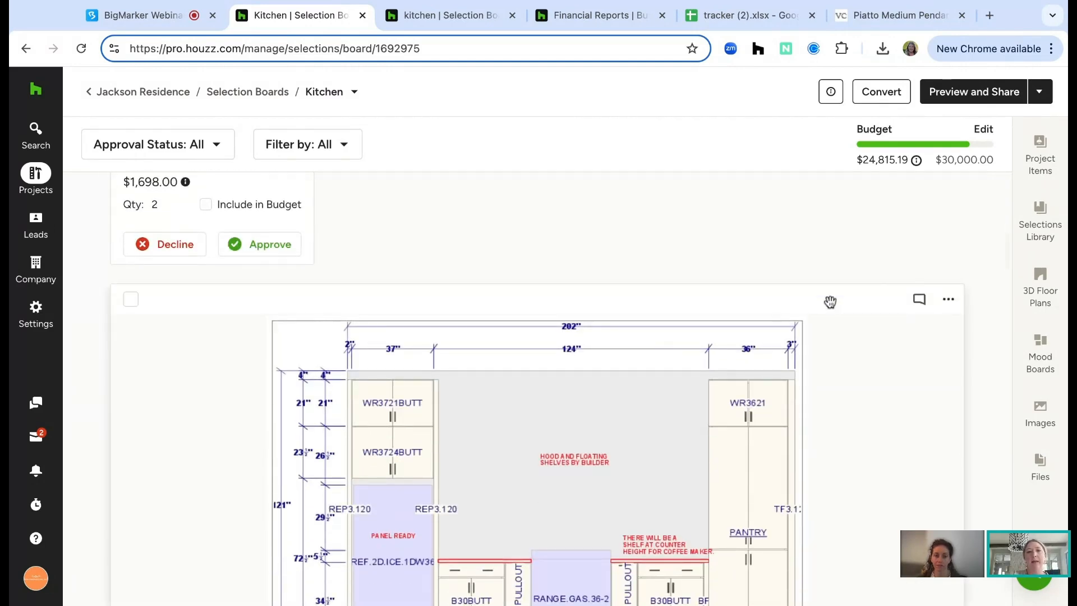
scroll(748, 438, down, 1)
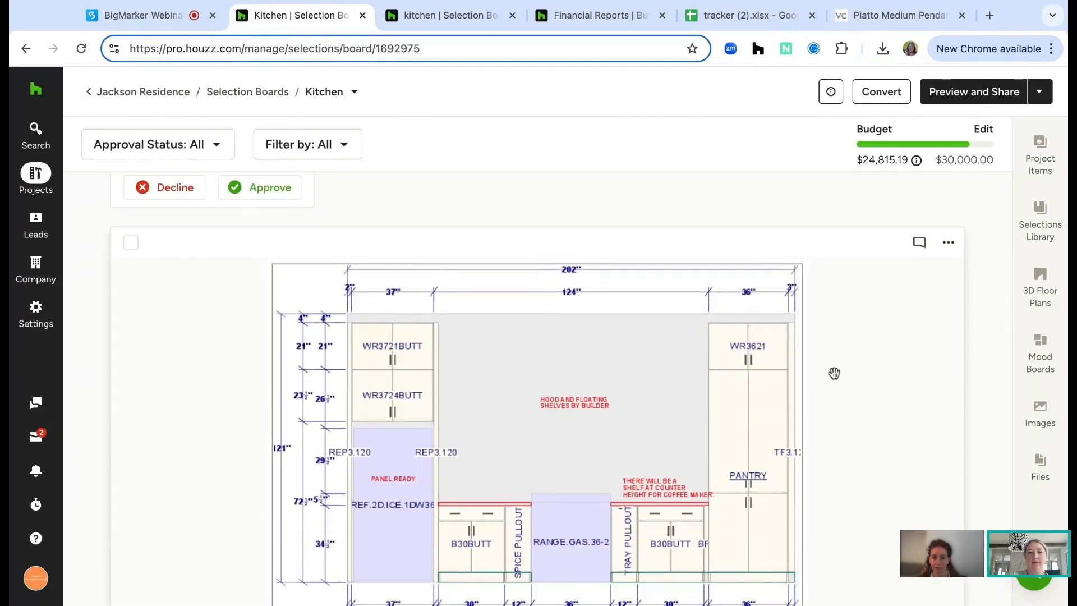
click(945, 249)
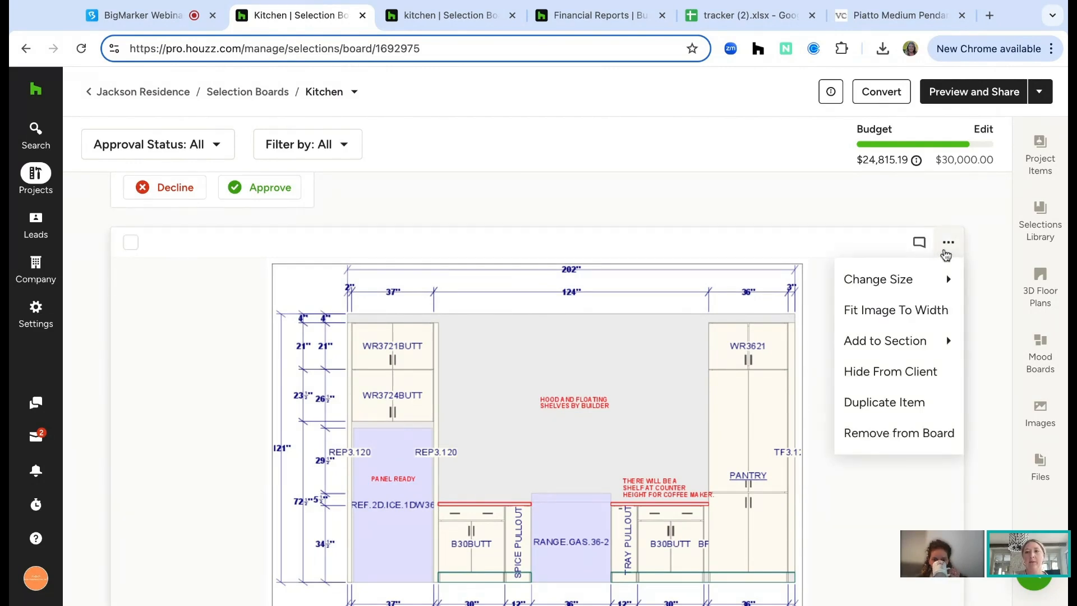
click(933, 276)
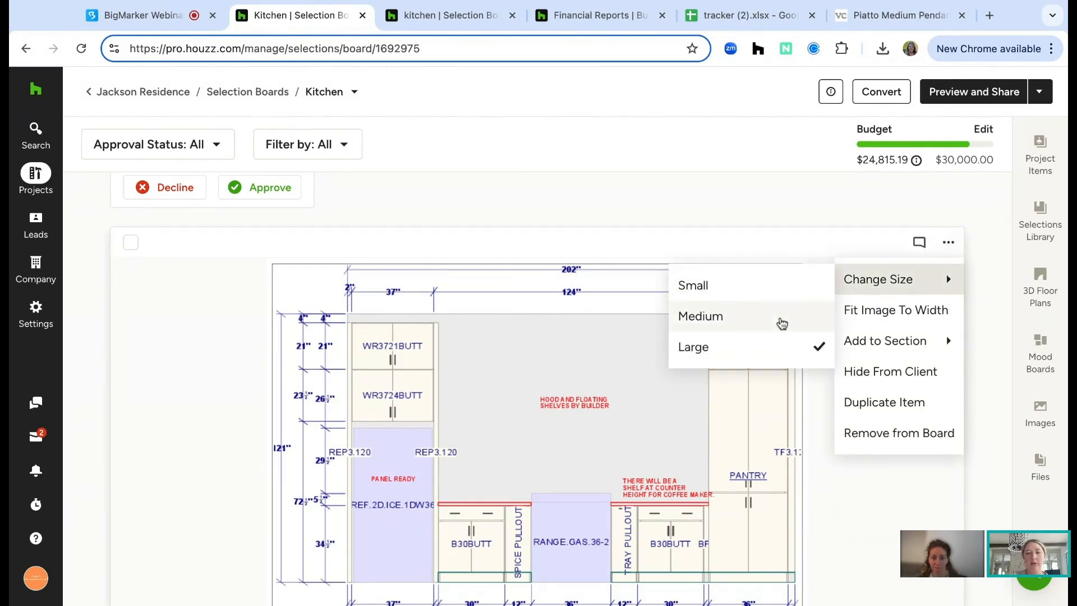
click(782, 321)
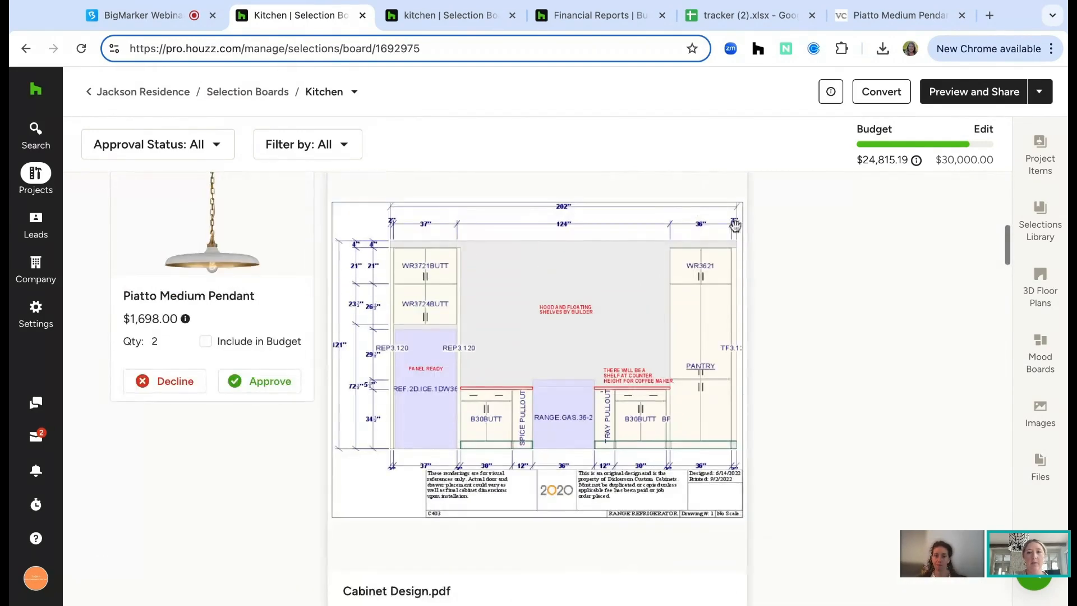
click(731, 251)
click(824, 287)
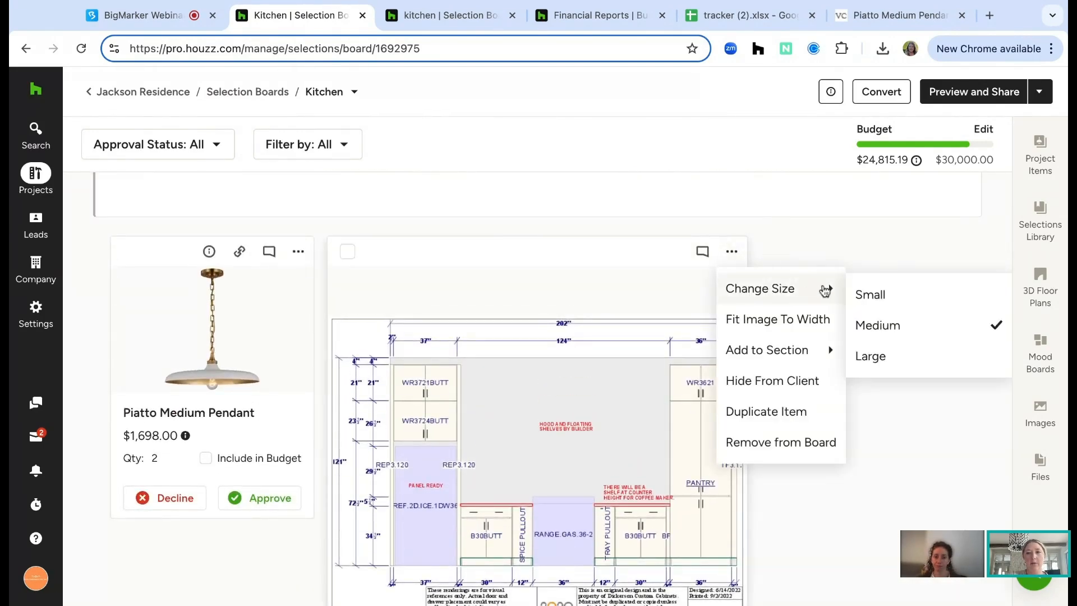
click(873, 295)
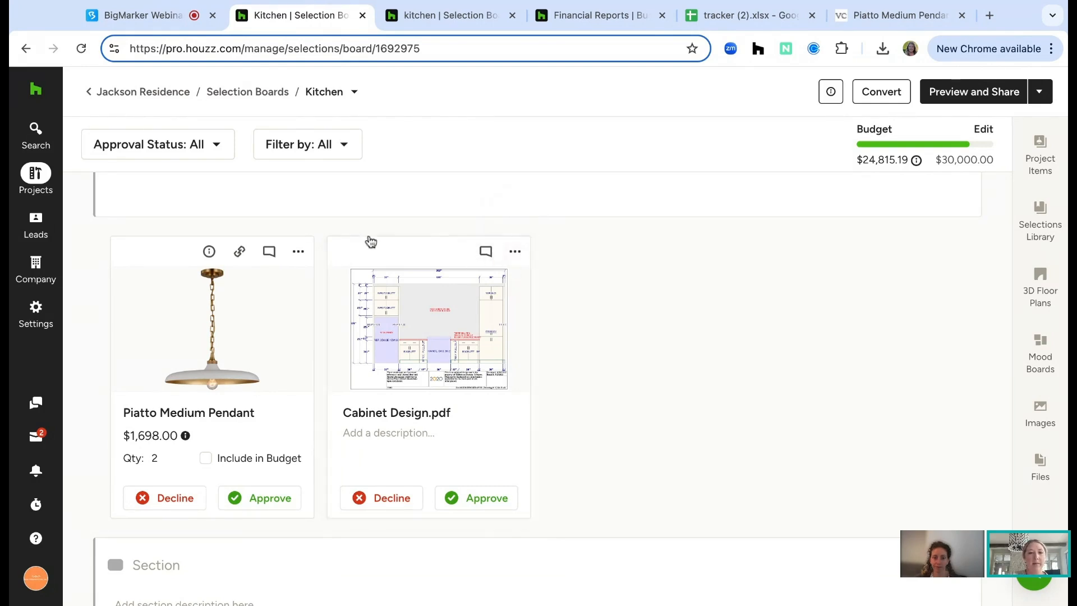
Step: Draft a client comment on Cabinet Design.pdf that mentions the client and asks "what do you think about this layout?"
click(486, 252)
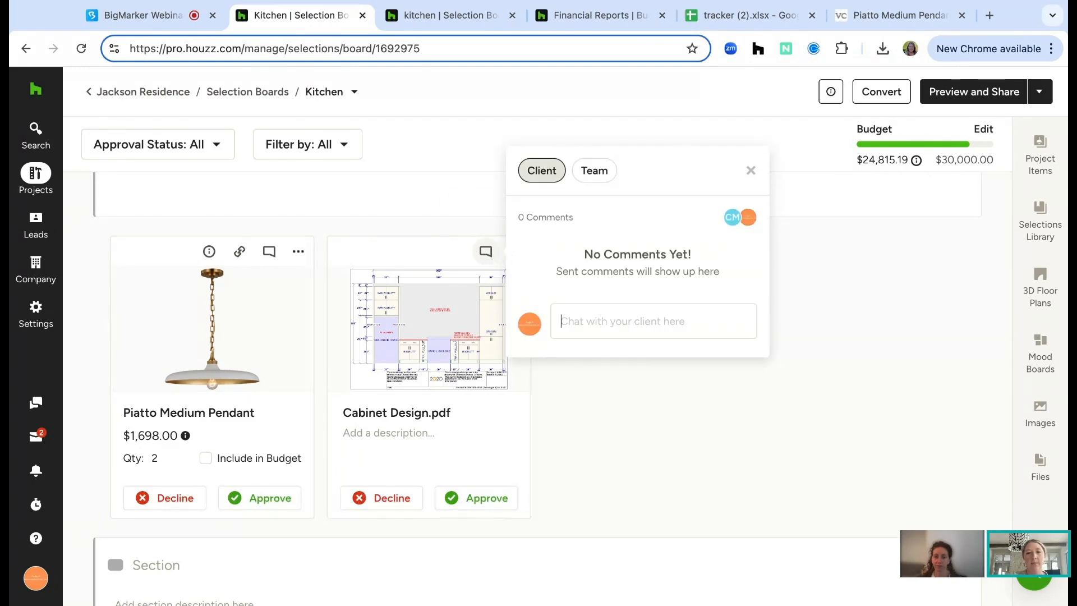
click(561, 319)
text(@)
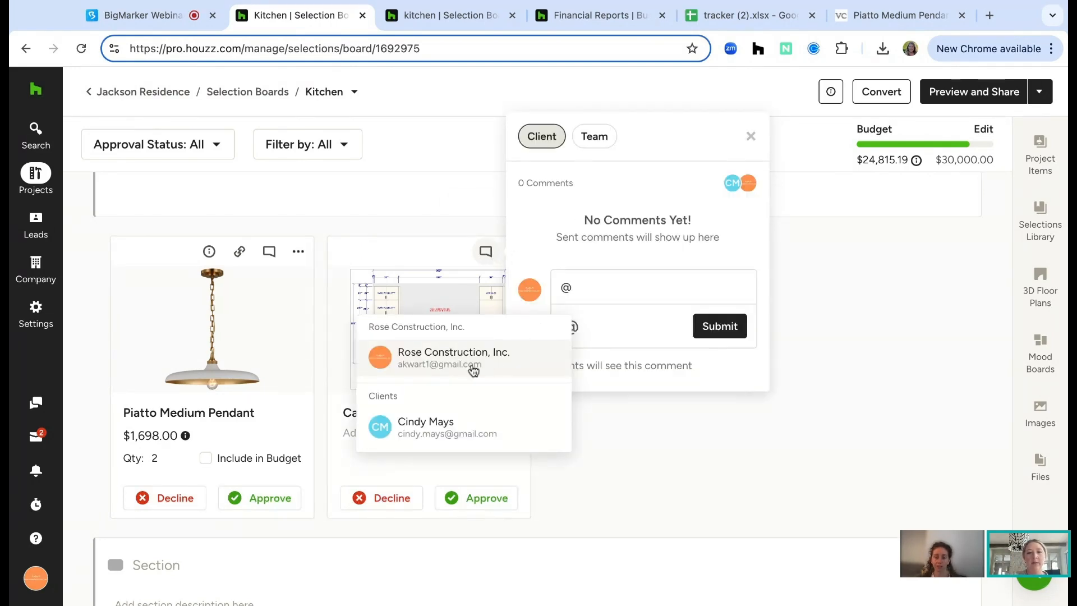
click(446, 429)
text(what do you think a)
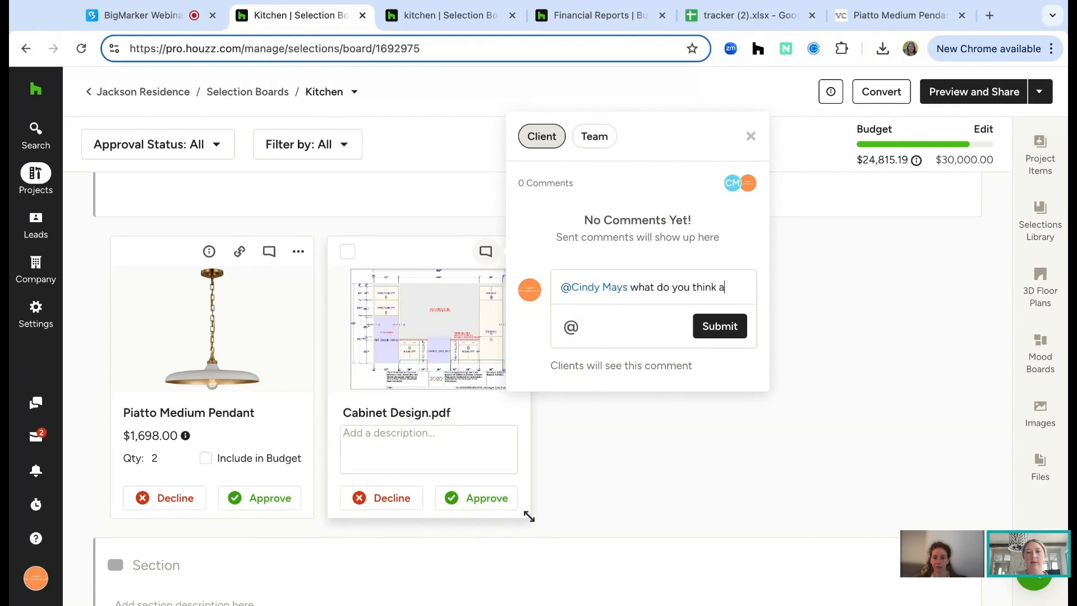
text(bout this layout?)
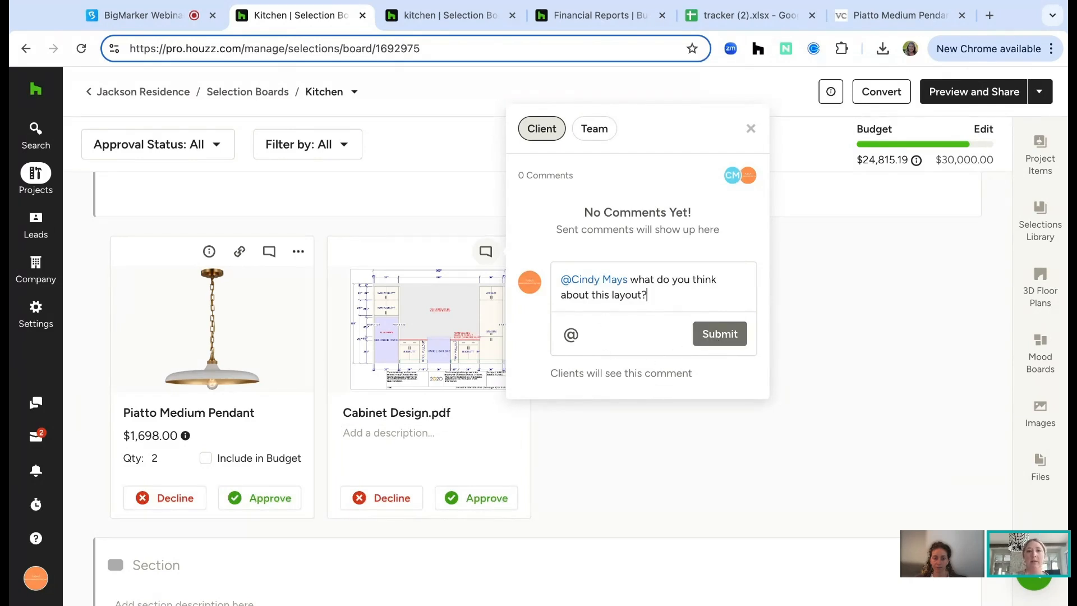
Step: Erase the unsent client comment, view the Team comments for Cabinet Design.pdf and close the comment window
triple_click(663, 290)
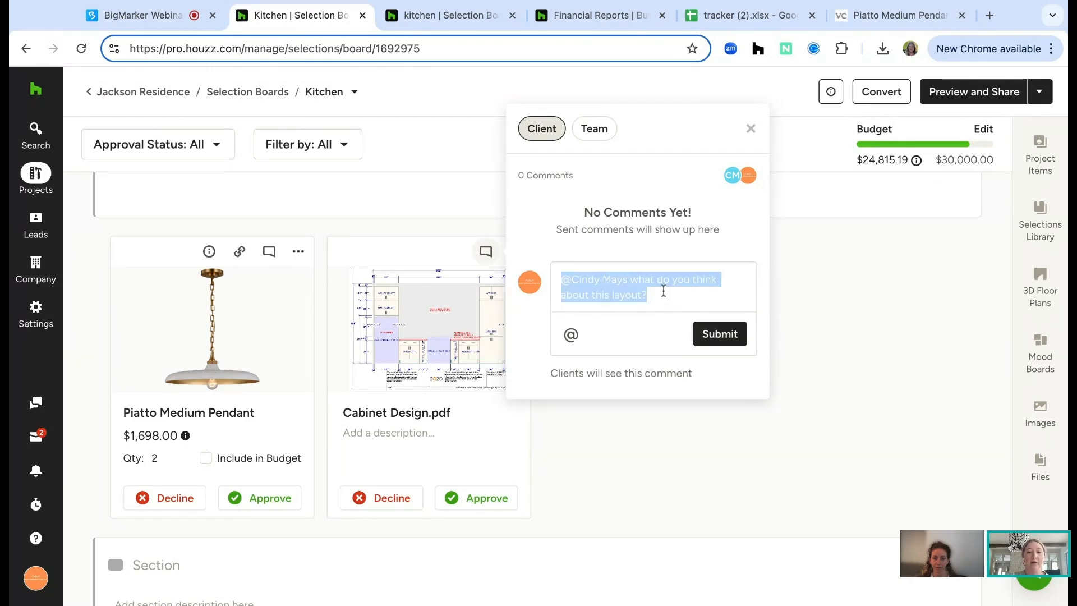
key(BackSpace)
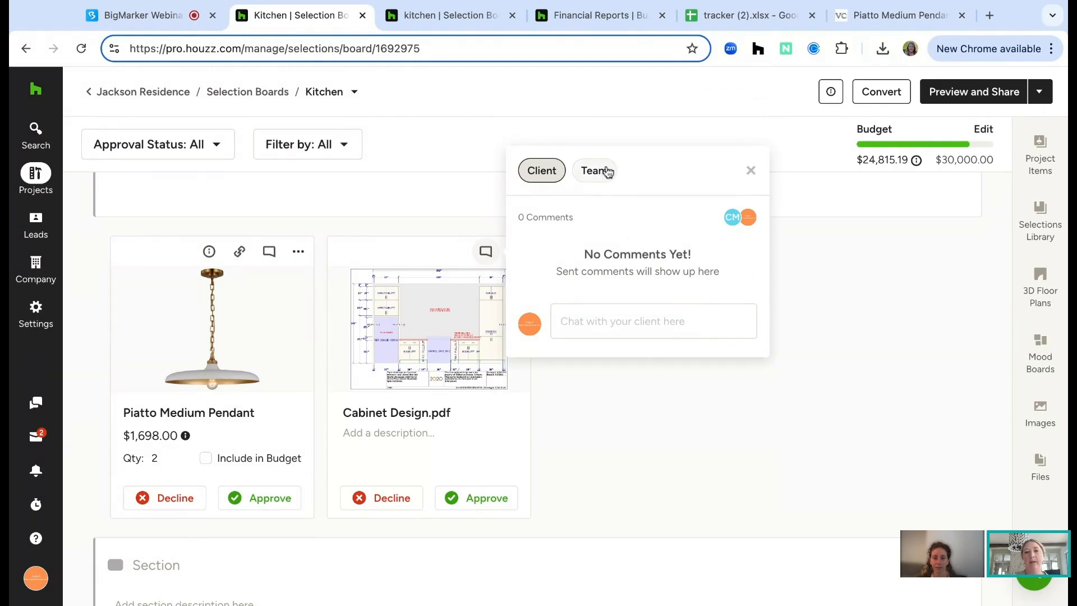
click(607, 172)
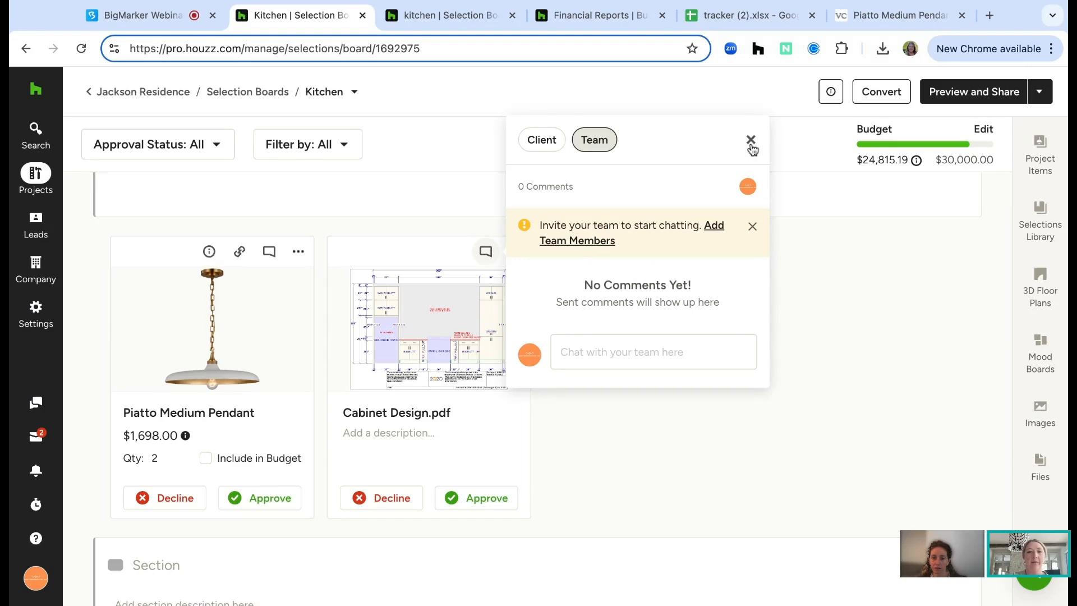
click(751, 140)
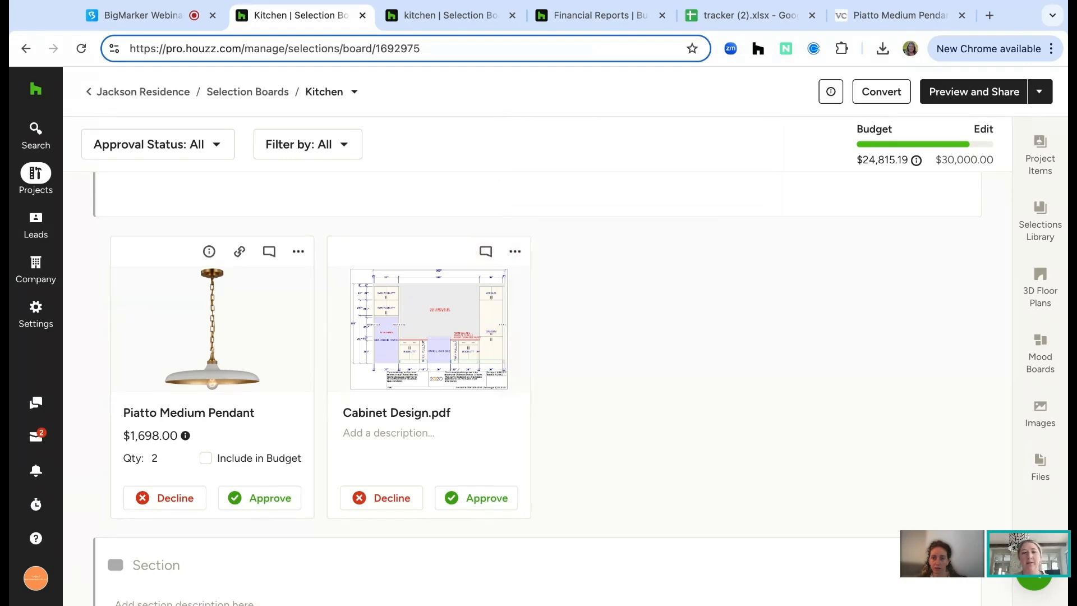
Step: Open the client comments of the Viking 48 Inch Range in the Appliances section
scroll(488, 365, down, 13)
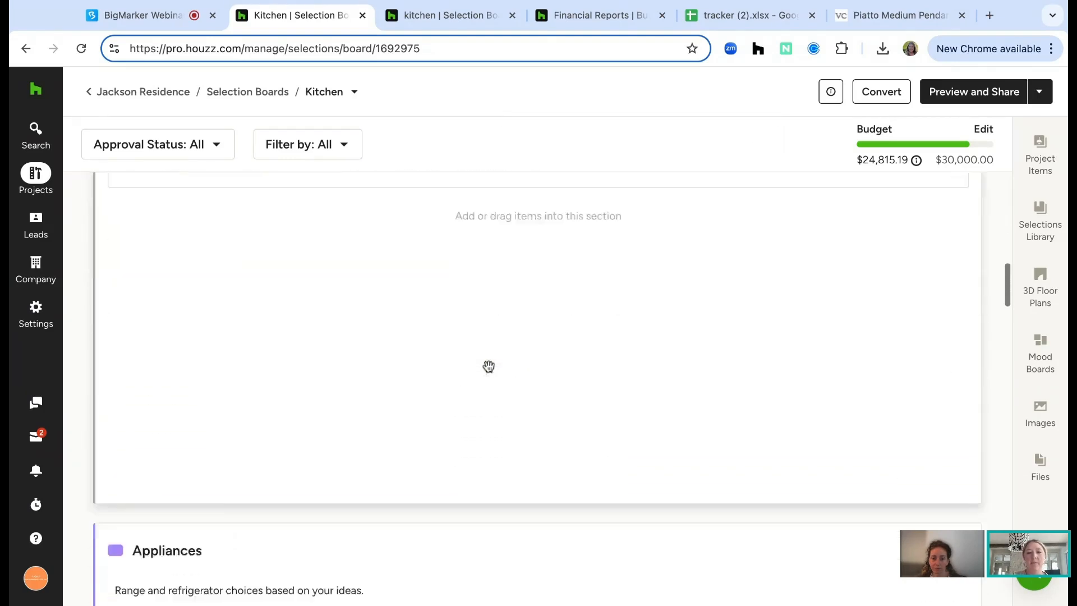
scroll(487, 365, down, 2)
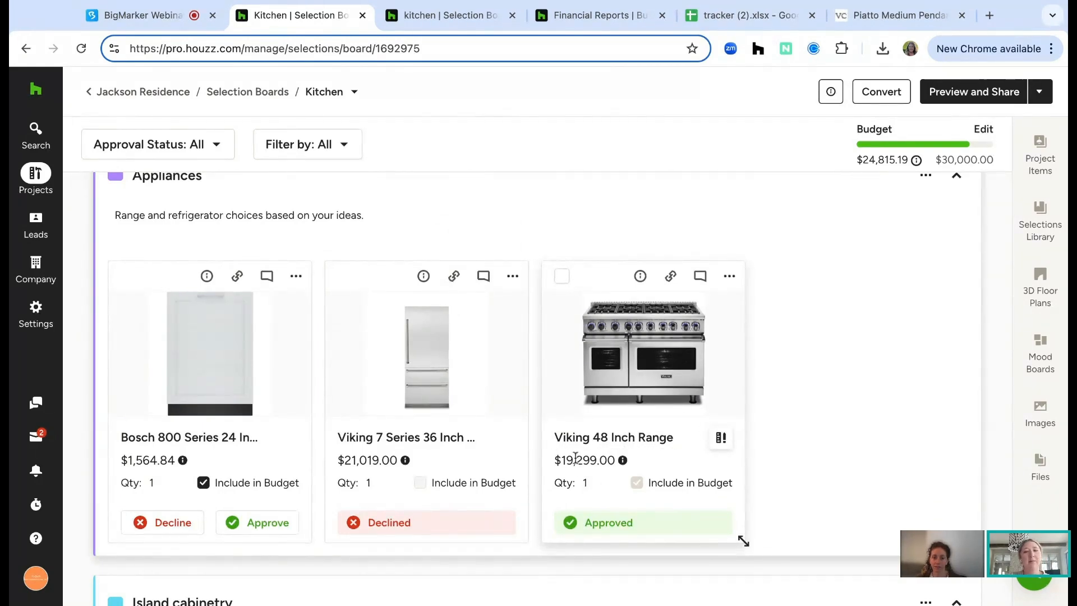
click(700, 277)
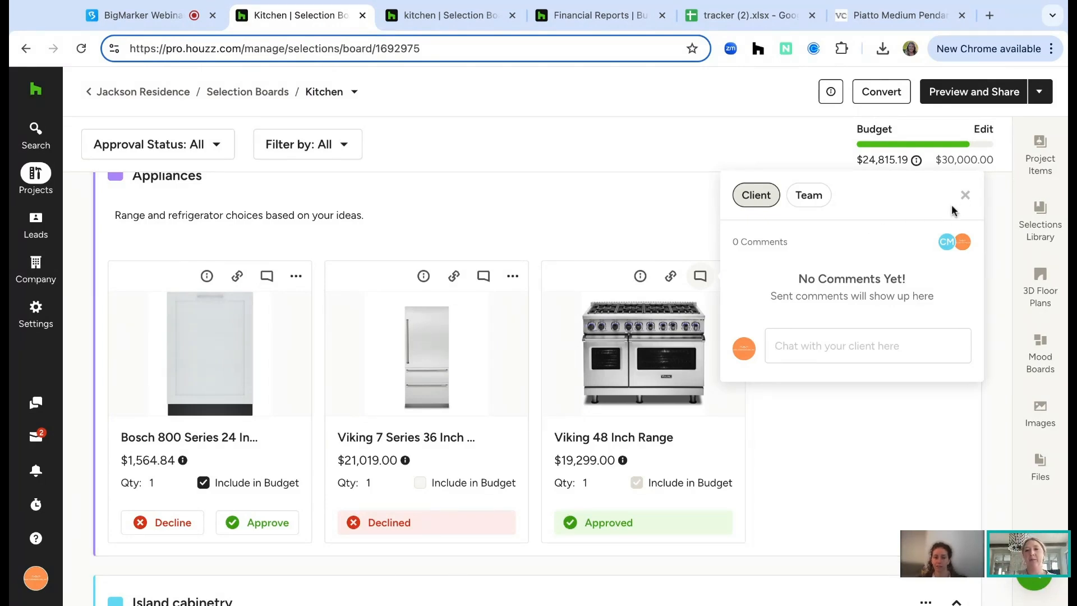
Step: Close the comment window and examine the General Details and Financials in the Viking 48 Inch Range's item overview
click(965, 195)
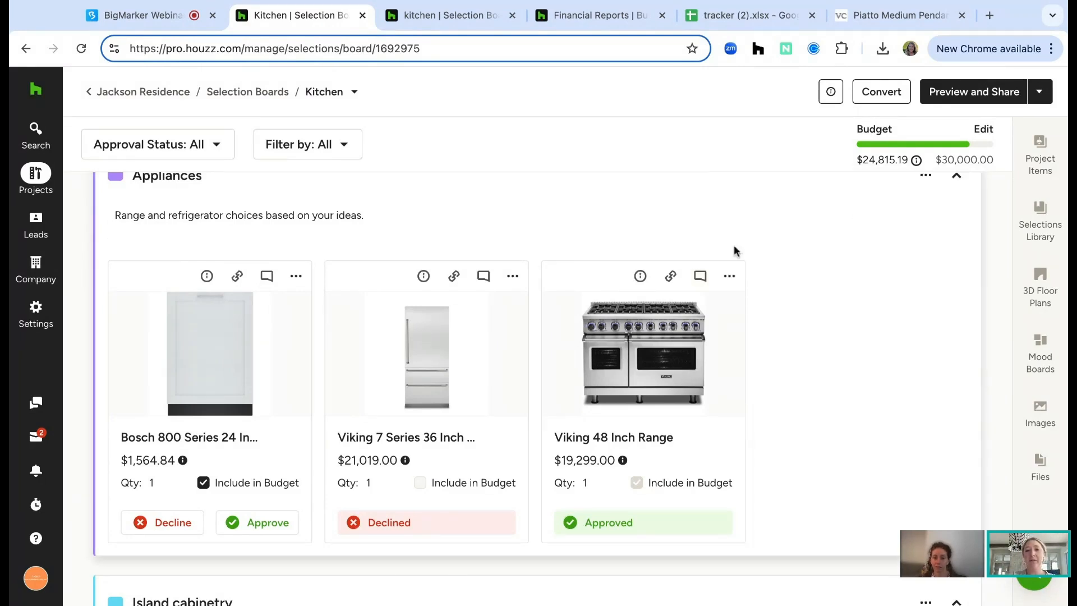
click(645, 277)
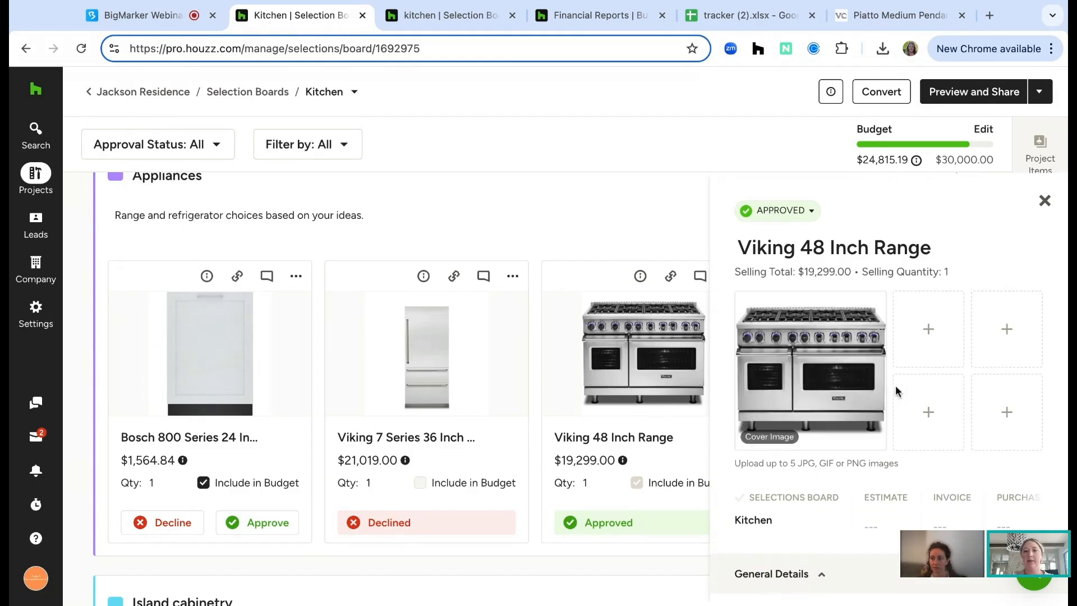
scroll(914, 435, down, 3)
scroll(815, 519, down, 3)
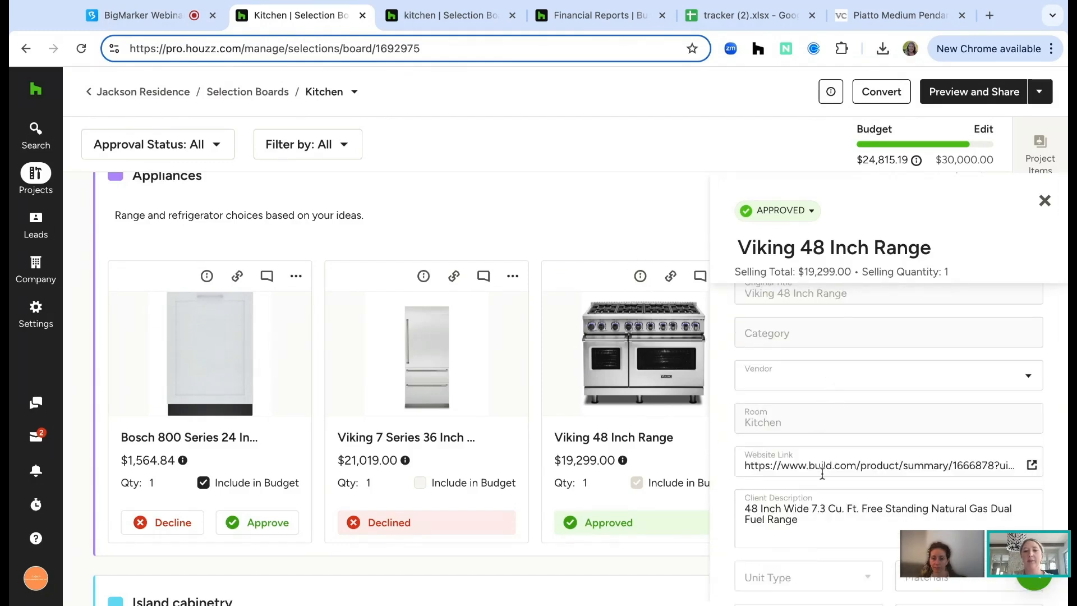
scroll(819, 472, down, 6)
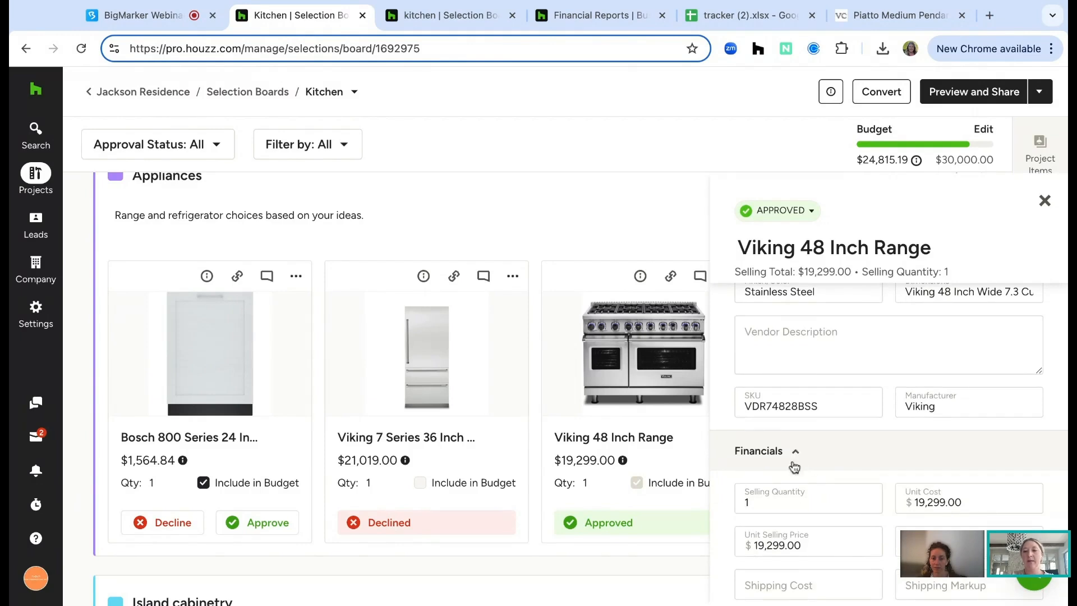
scroll(795, 451, down, 3)
click(768, 443)
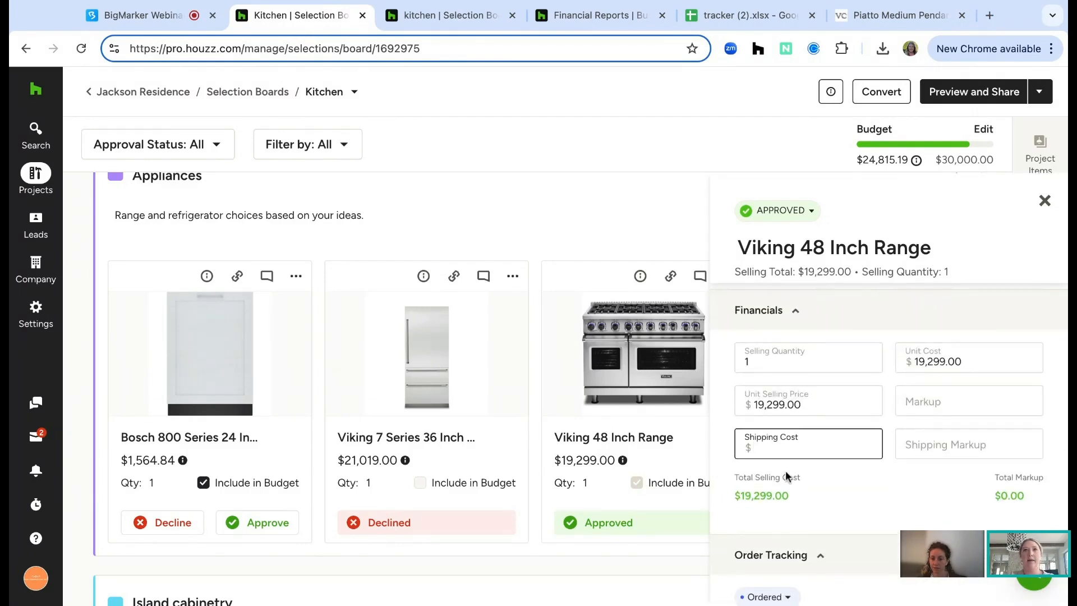
Step: Review the range's Order Tracking, Addresses and Additional Info sections, then close its item overview
scroll(785, 474, down, 3)
scroll(790, 476, down, 3)
scroll(794, 478, down, 3)
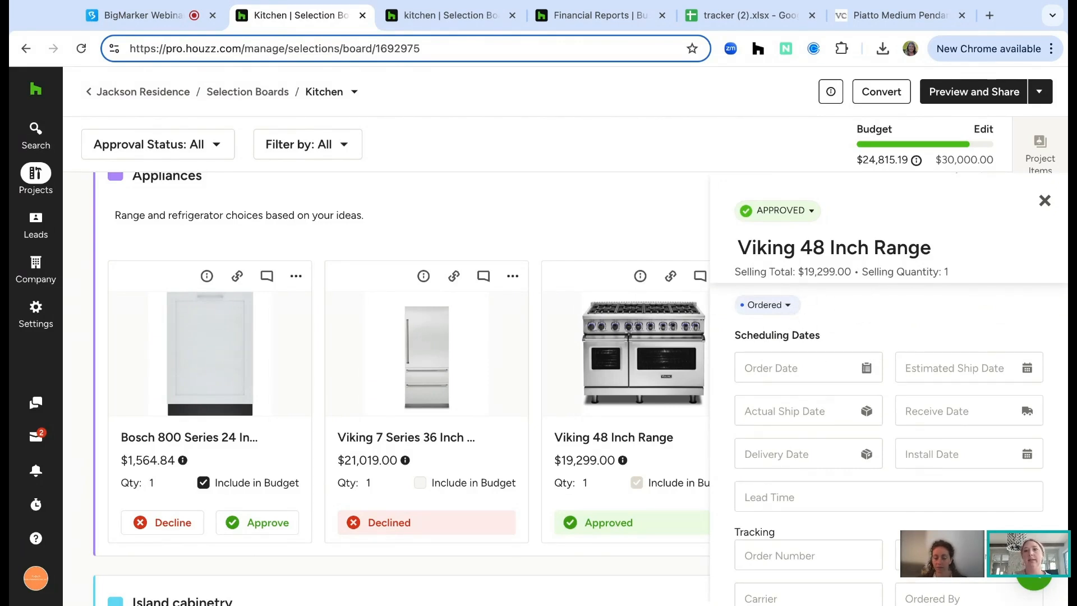
scroll(889, 443, down, 5)
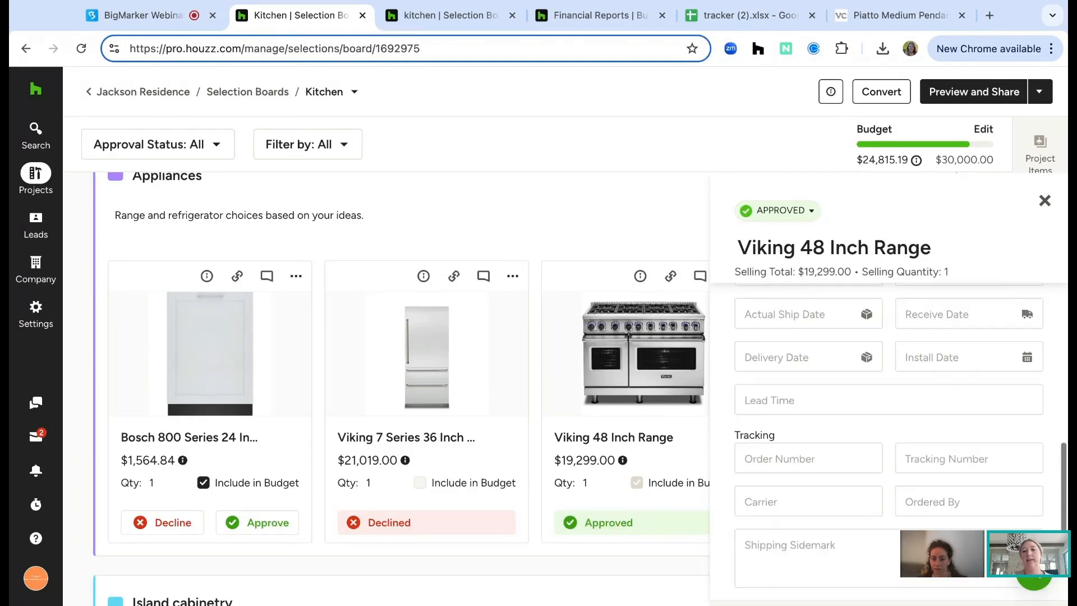
scroll(888, 443, down, 3)
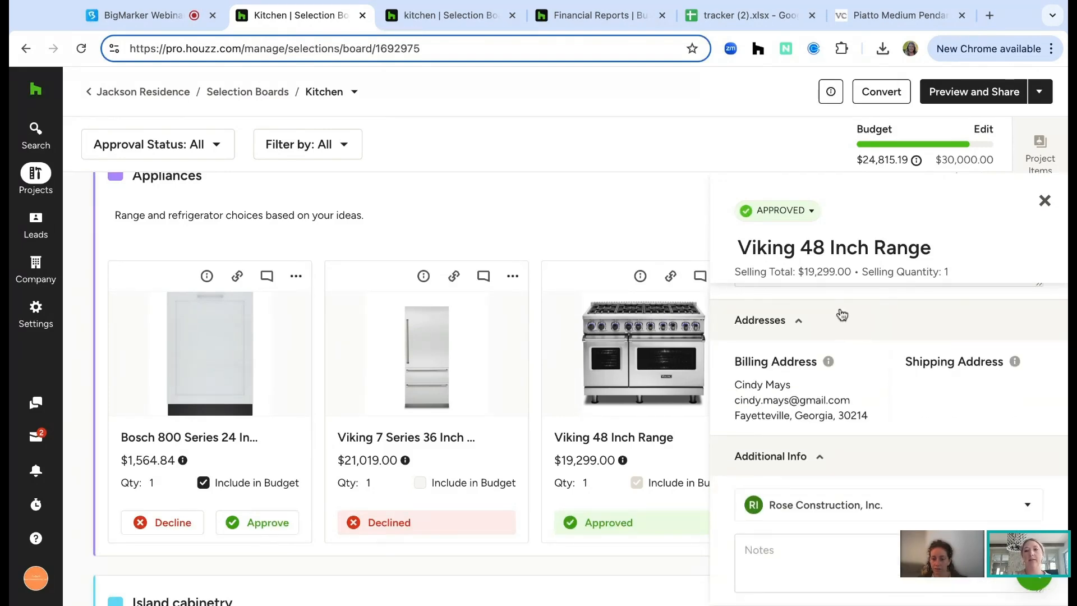
scroll(841, 315, up, 15)
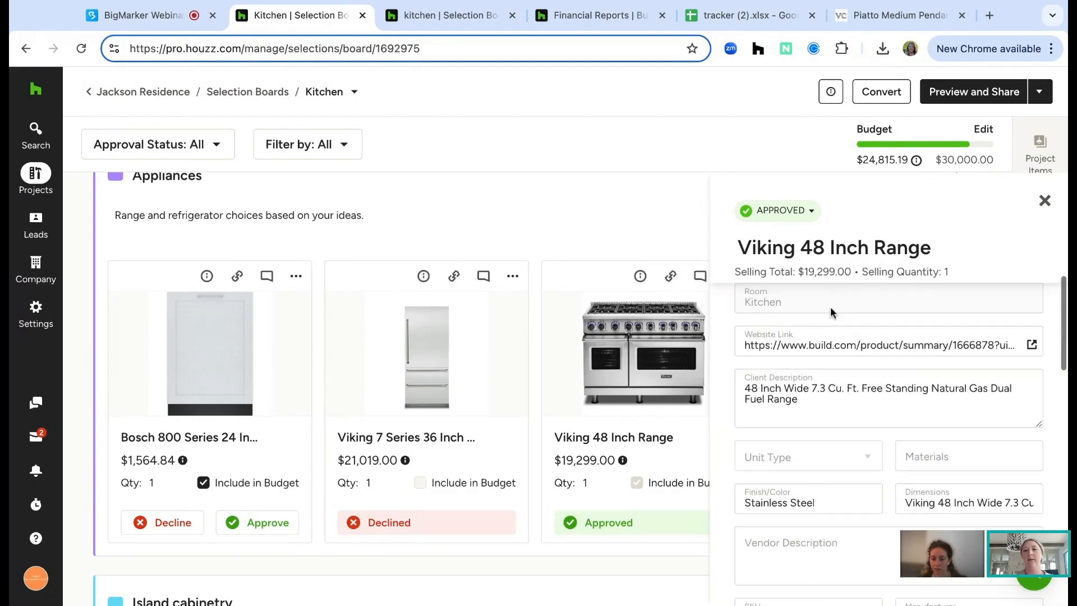
scroll(830, 306, up, 4)
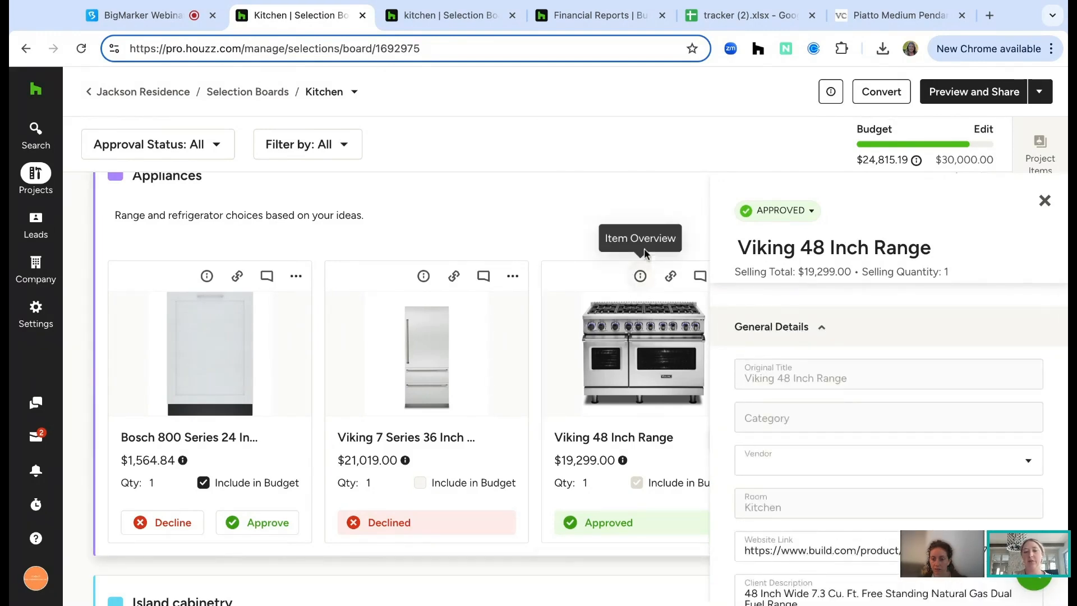
click(1044, 200)
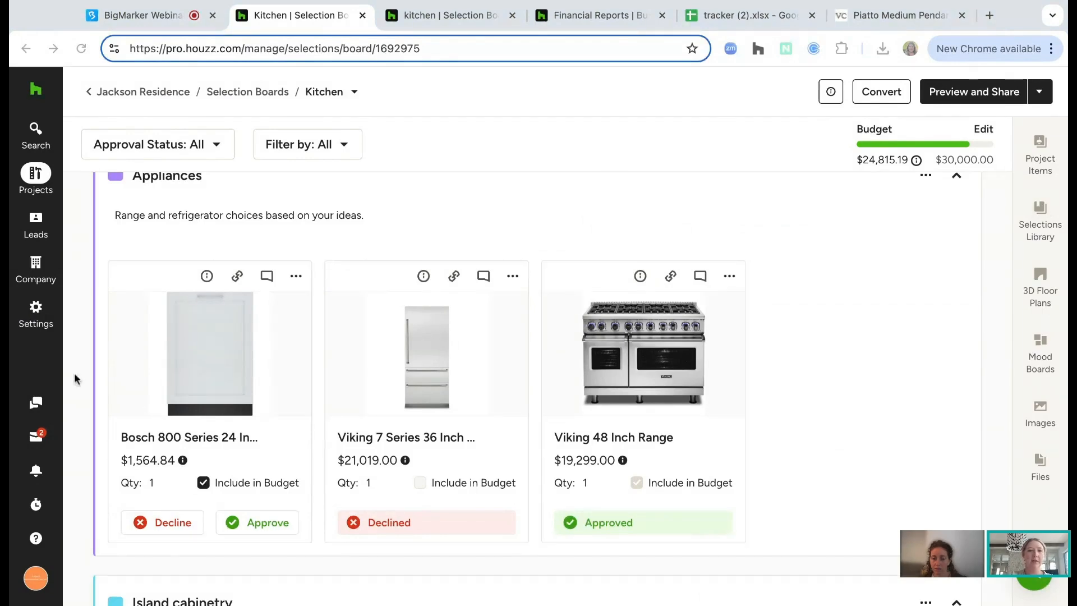
Step: Delete the empty untitled section below the pendant and the empty Solid Surface section
scroll(273, 377, up, 1)
scroll(275, 378, down, 10)
scroll(275, 377, up, 5)
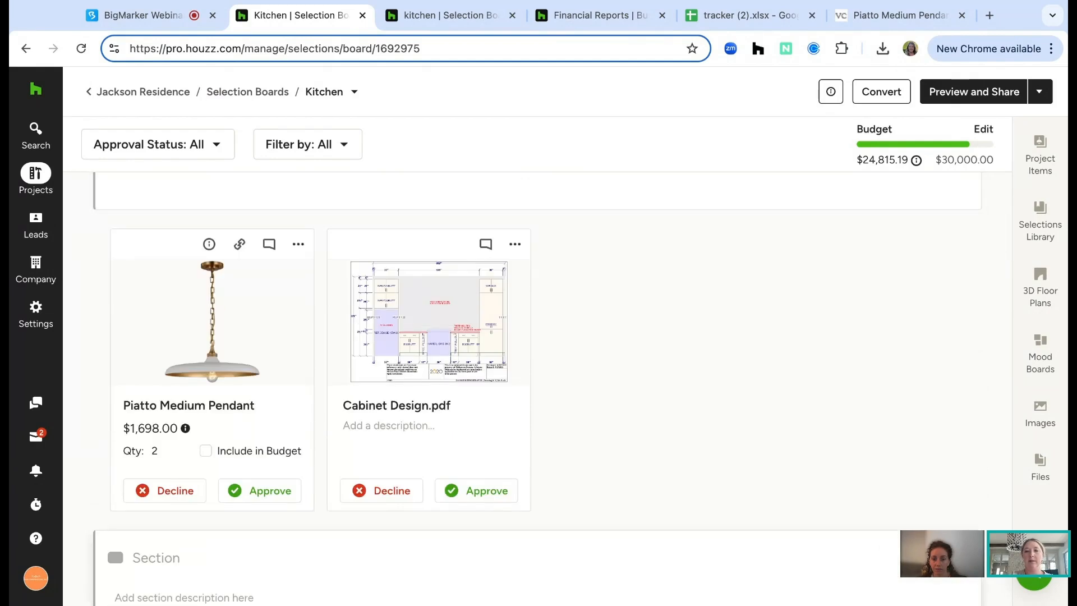
click(935, 556)
click(890, 526)
scroll(807, 385, down, 10)
click(932, 229)
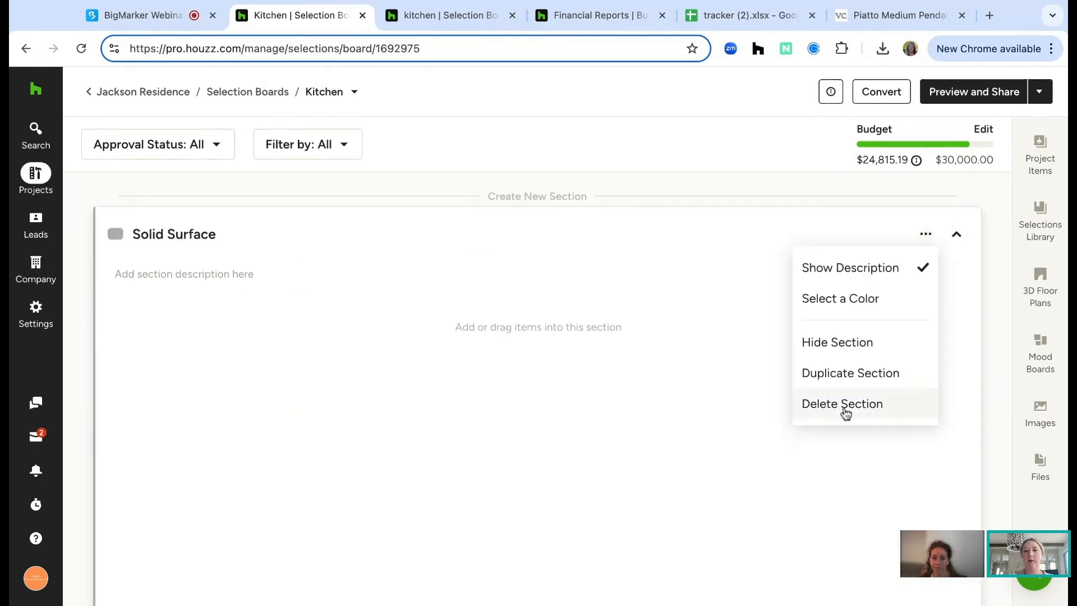
click(845, 413)
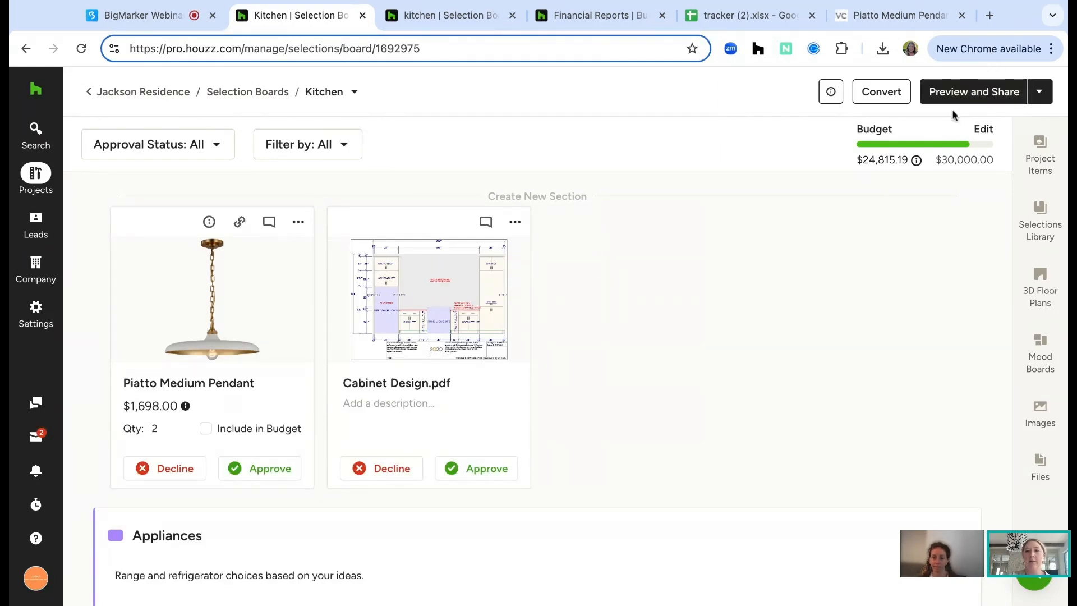
Step: Open the Kitchen board's client preview and switch the Show Budget viewing setting on and off again
click(982, 100)
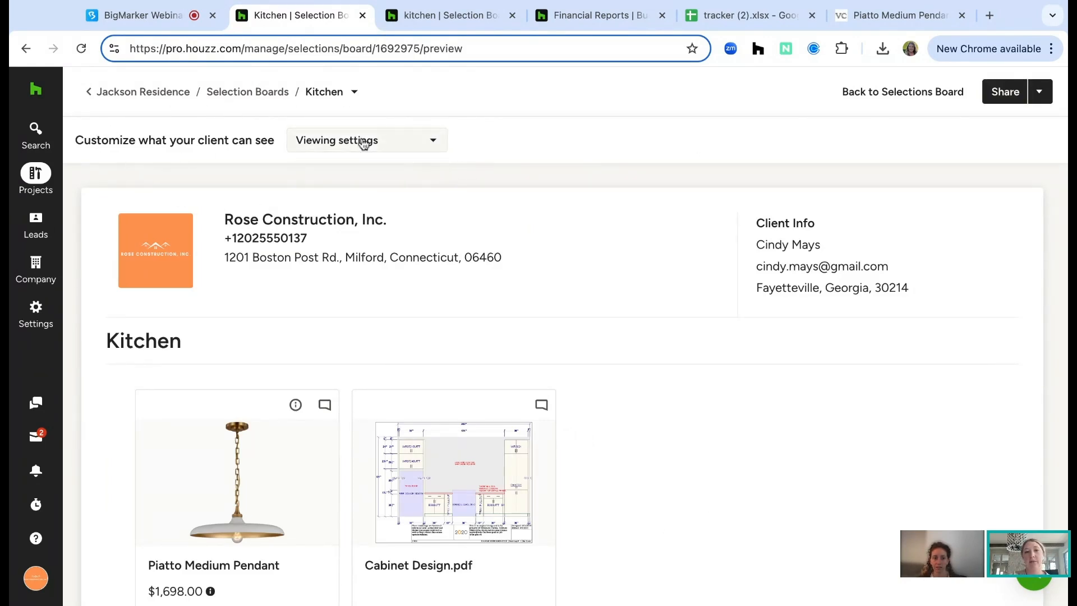
click(395, 143)
mouse_move(393, 166)
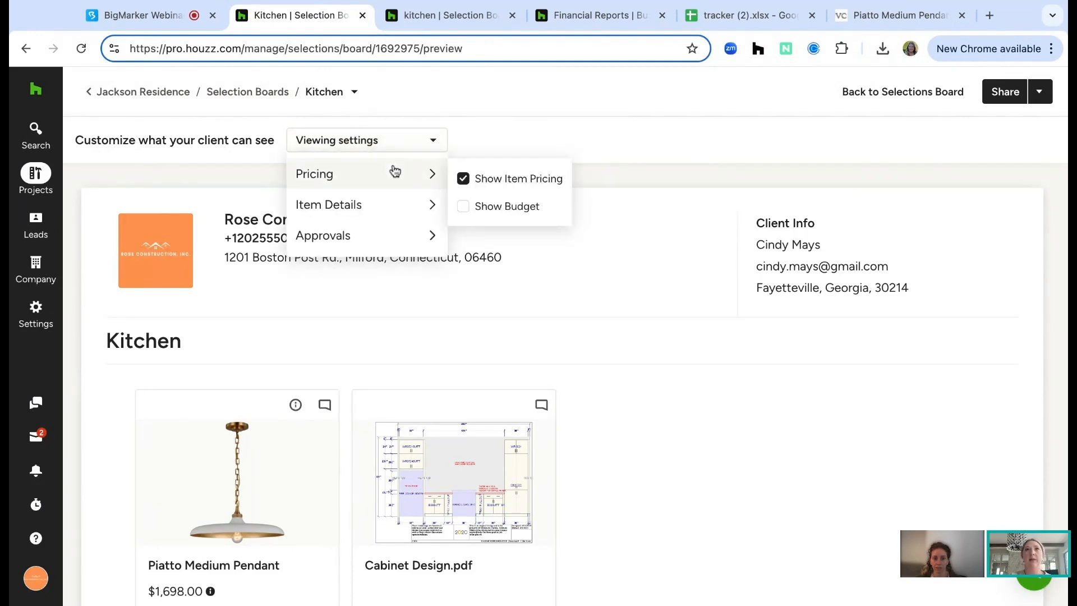
click(464, 207)
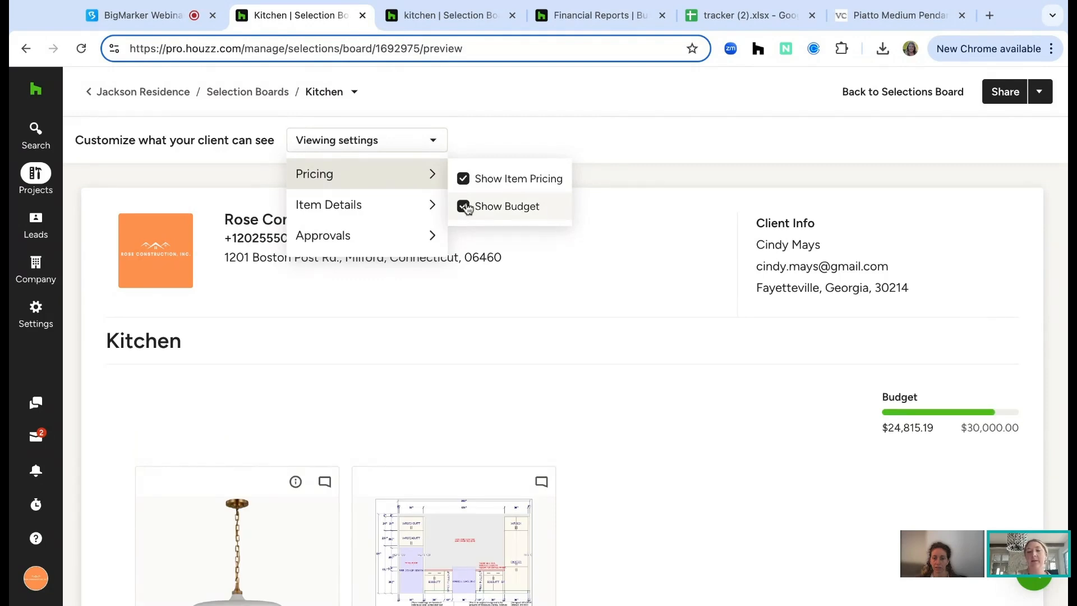
click(464, 206)
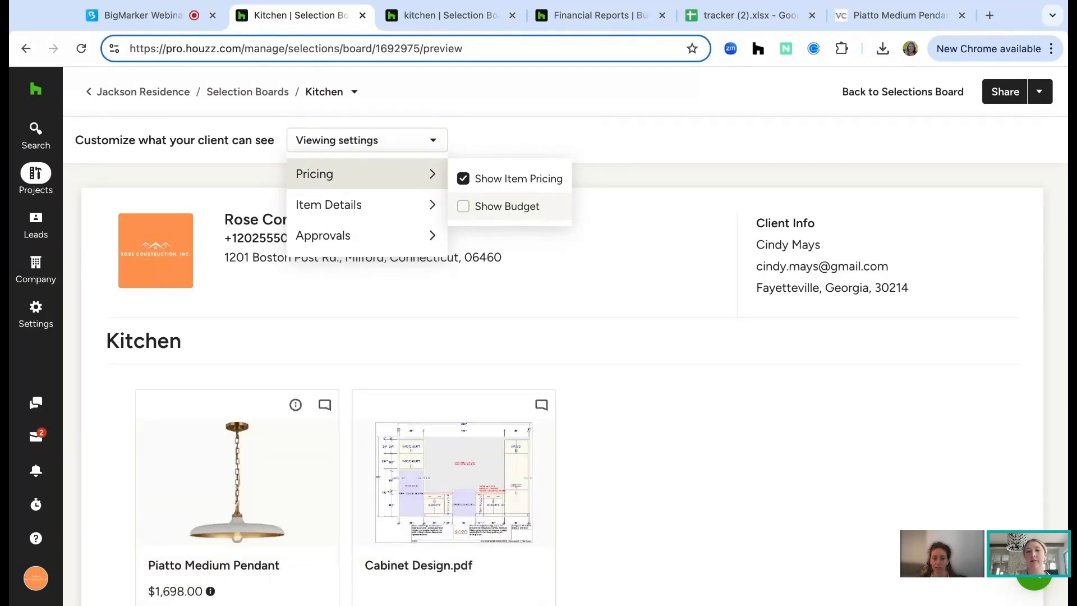
Step: View the Item Details and Approvals options in the client viewing settings, then close the settings
mouse_move(423, 205)
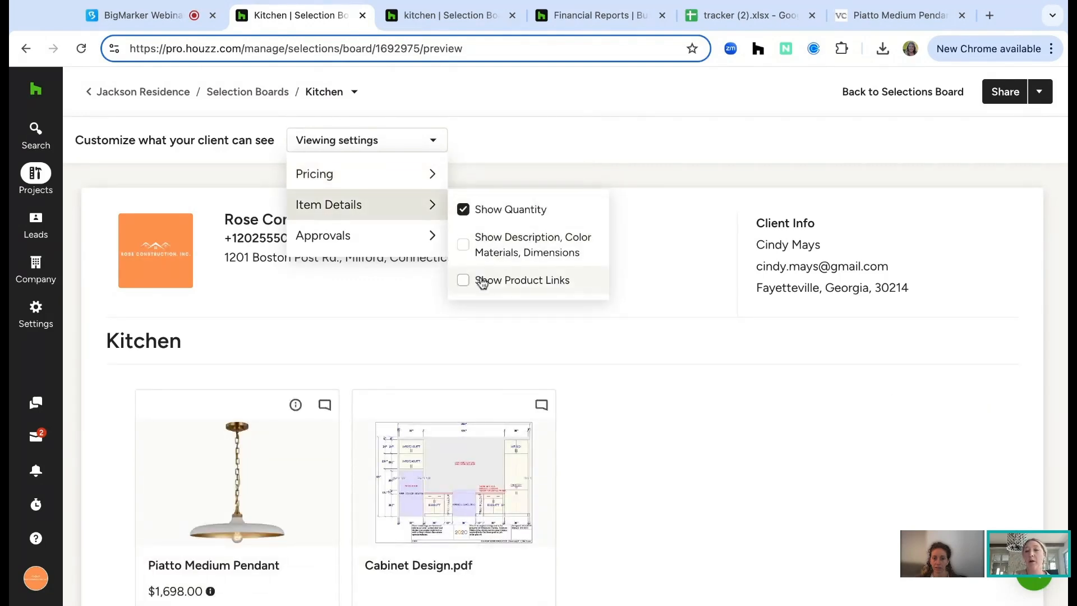
mouse_move(418, 236)
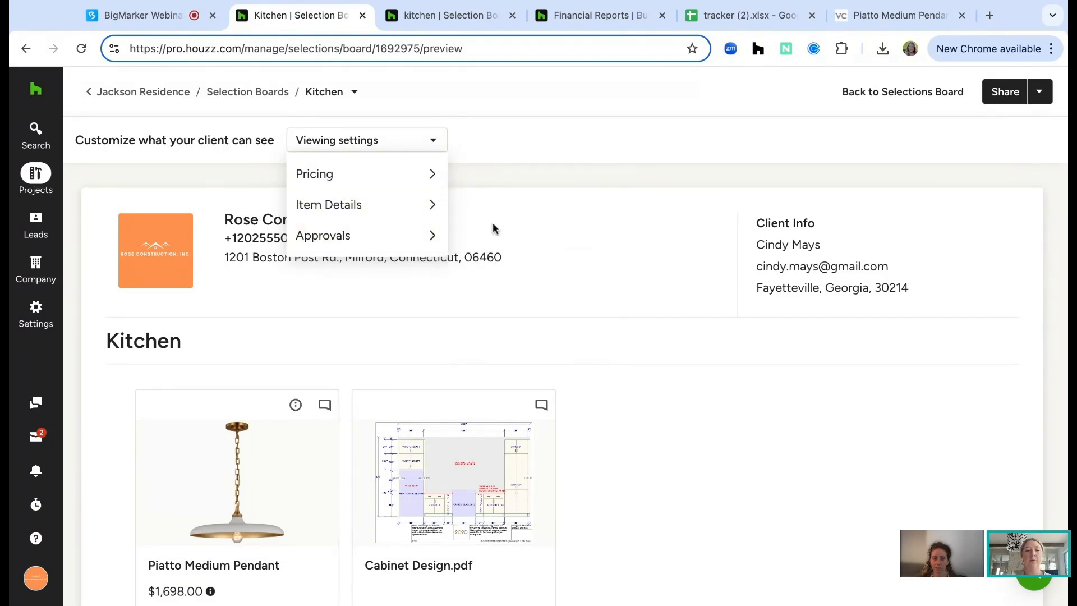
click(467, 328)
Step: Examine how the business header, client info and ungrouped Kitchen items appear in the client preview
scroll(691, 275, down, 1)
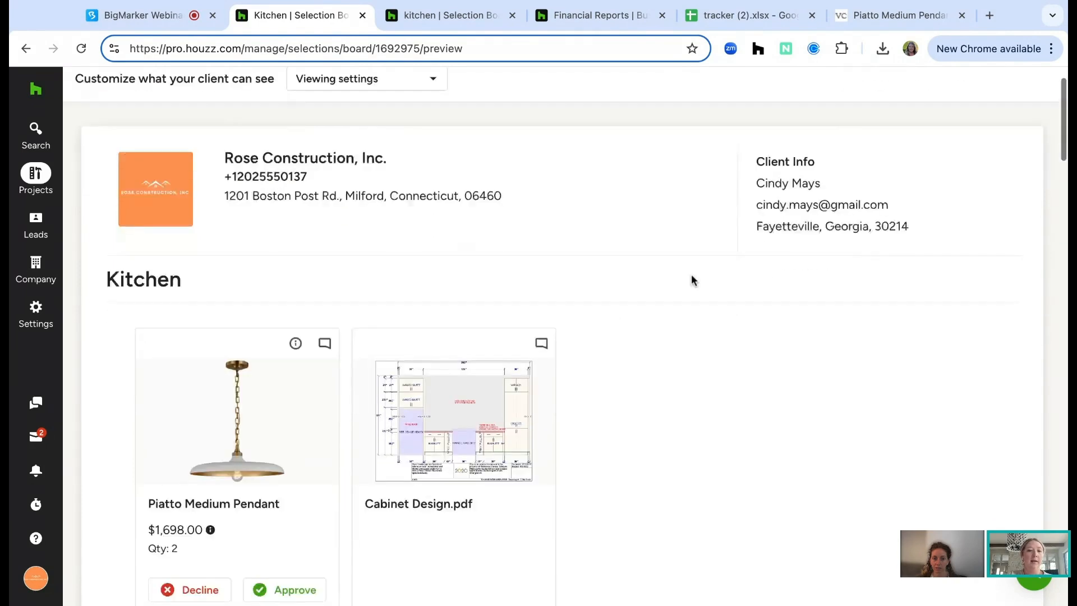
scroll(691, 273, down, 1)
scroll(519, 272, up, 1)
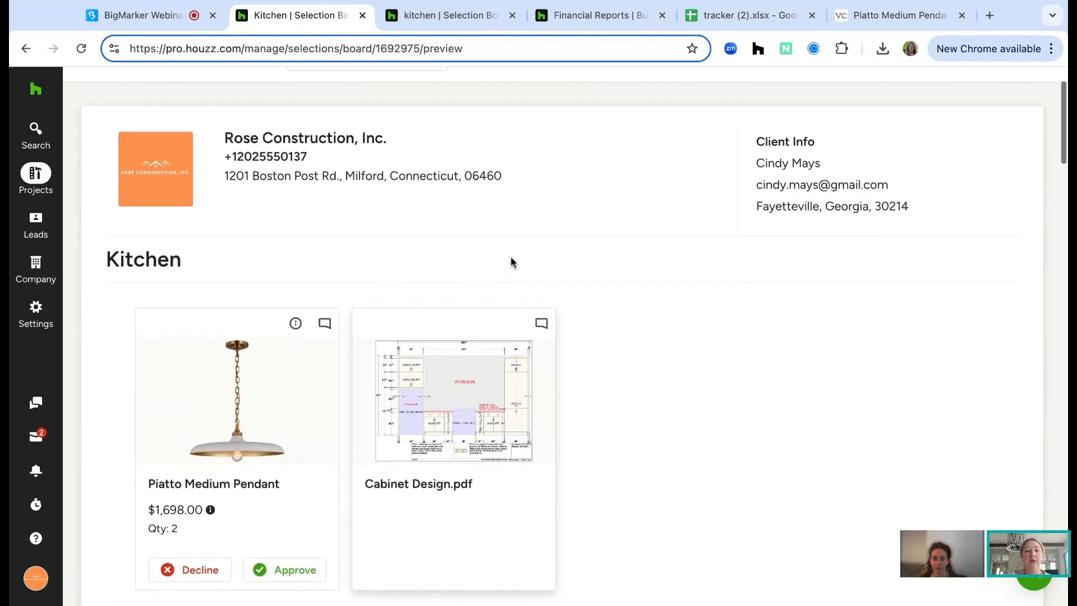
scroll(490, 247, up, 1)
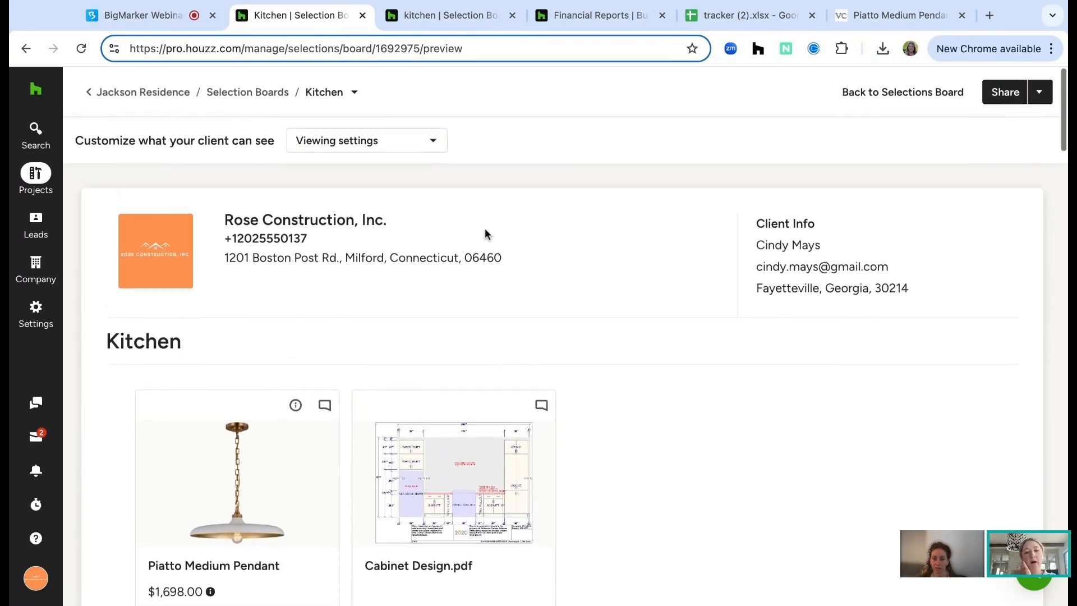
scroll(486, 233, down, 1)
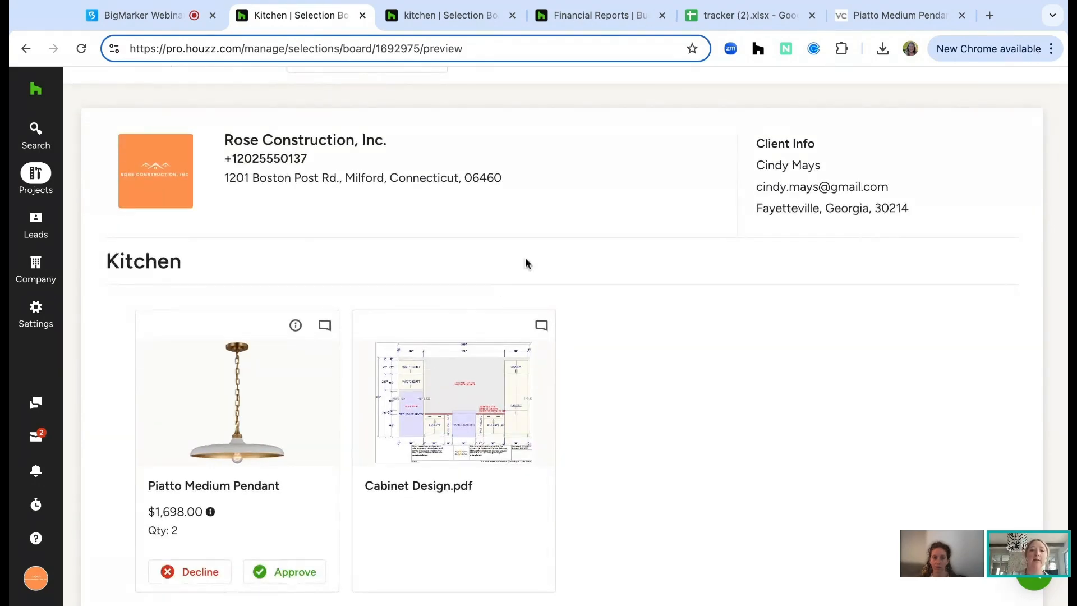
scroll(525, 262, down, 6)
scroll(344, 303, down, 3)
scroll(345, 303, up, 6)
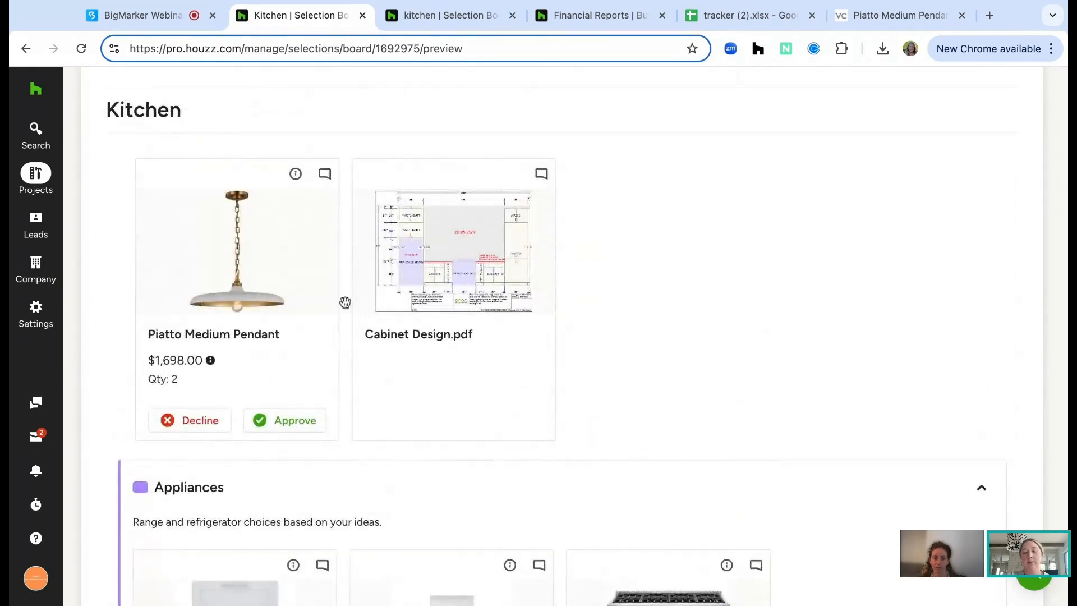
Step: Check the client's comment window for the Bosch 800 Series item in the Appliances section and close it
scroll(258, 297, down, 4)
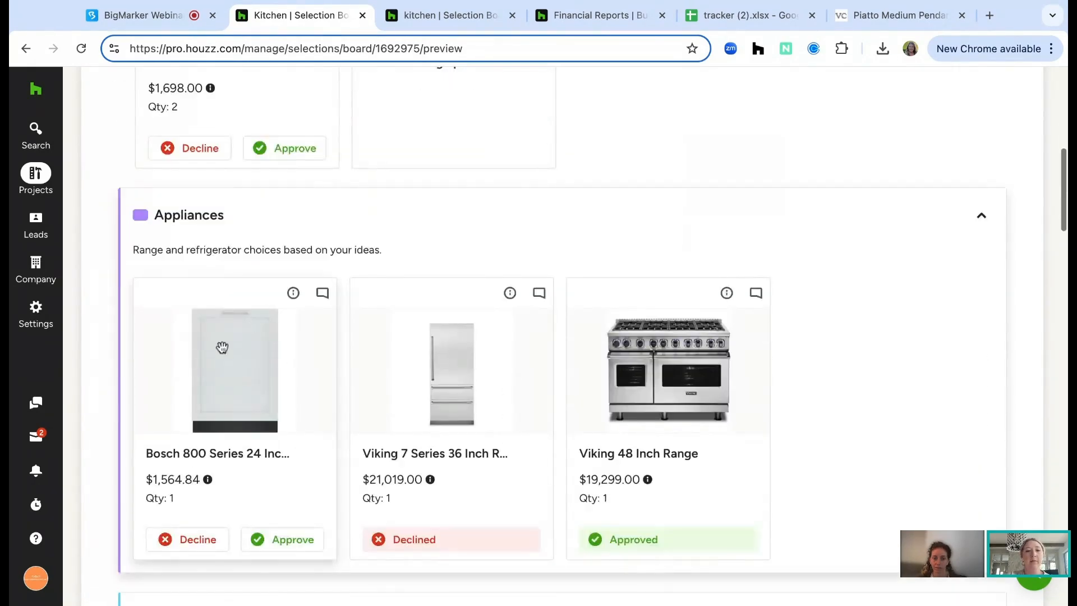
scroll(255, 432, down, 1)
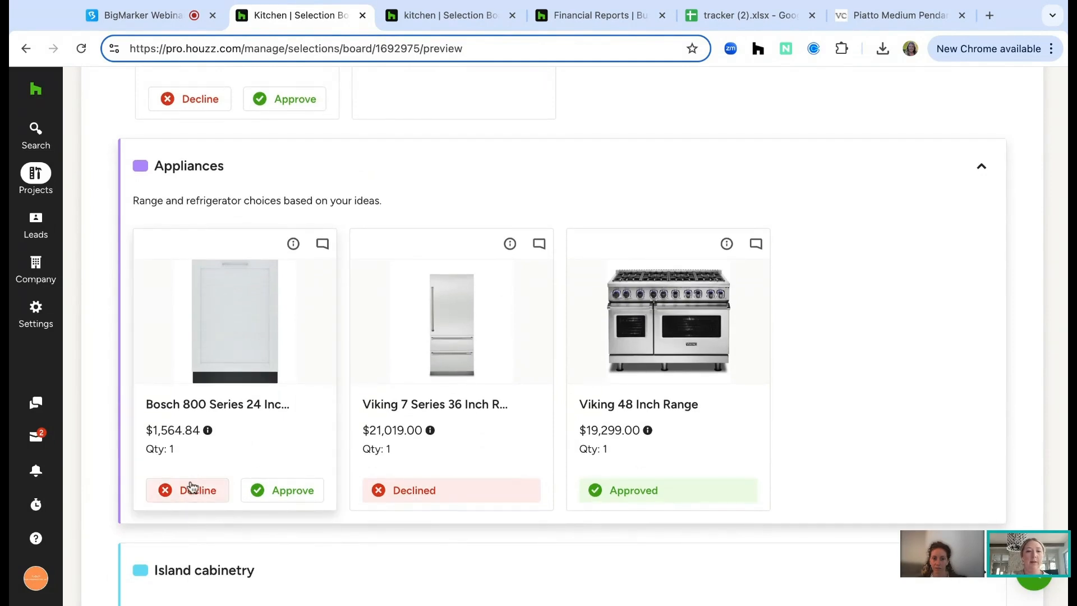
click(323, 246)
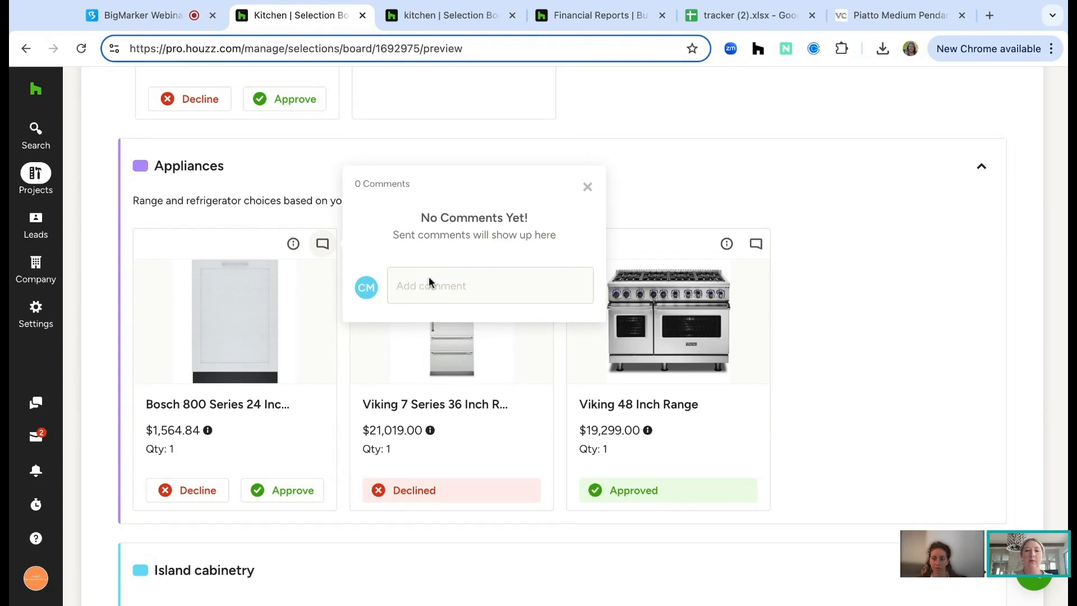
click(588, 188)
Step: Look through the previewed Island cabinetry, Lighting & Electrical, Backsplash and Plumbing sections and return to the start of the board
scroll(405, 438, down, 2)
scroll(403, 439, down, 4)
scroll(404, 439, down, 2)
scroll(560, 337, down, 2)
scroll(536, 331, down, 2)
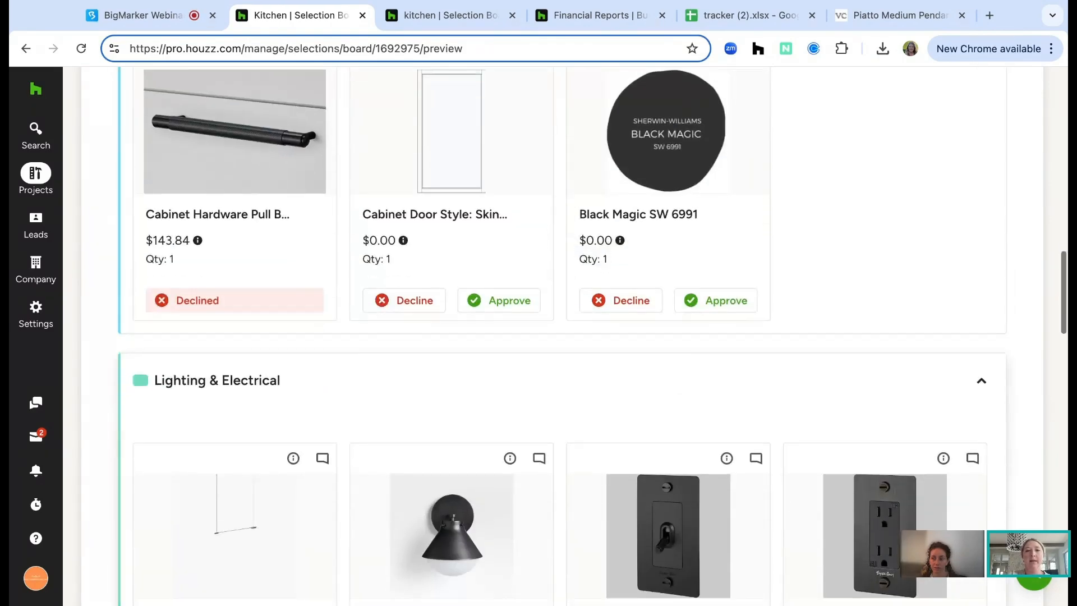
scroll(536, 336, down, 3)
scroll(536, 339, down, 2)
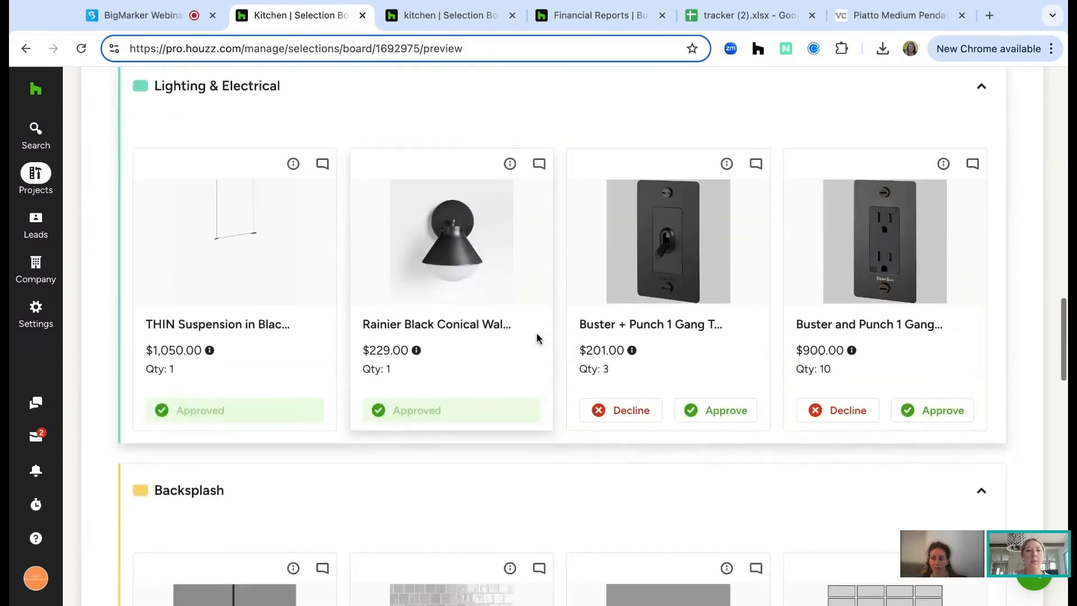
scroll(538, 337, down, 5)
scroll(538, 336, down, 5)
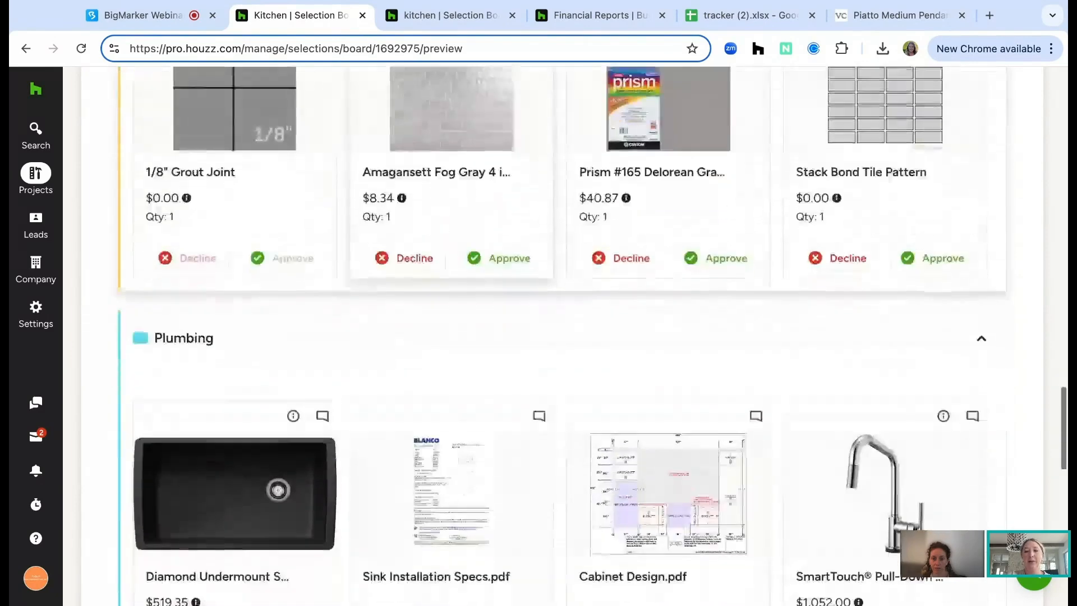
scroll(538, 337, up, 15)
scroll(734, 246, up, 9)
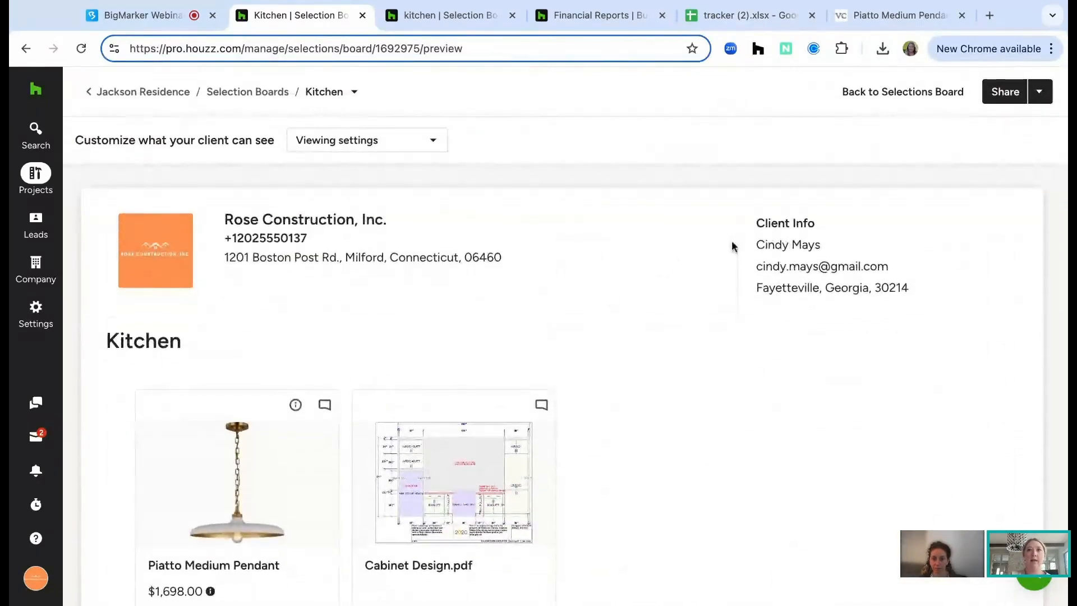
Step: Open the Share Kitchen dialog, review its recipient and e-mail message, and close it without sending
click(1005, 92)
click(513, 241)
click(471, 336)
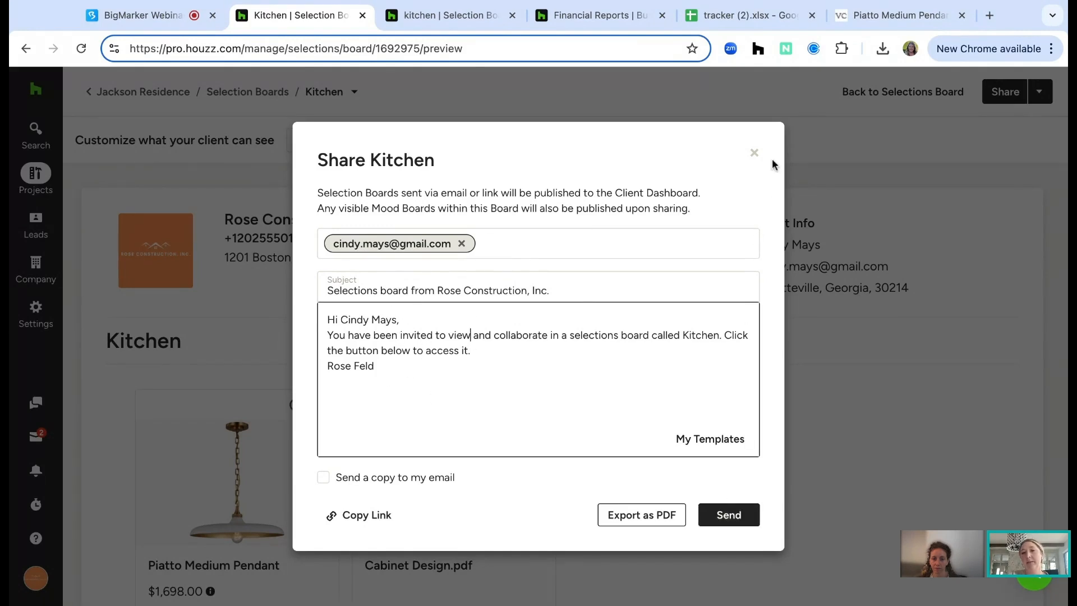
click(753, 154)
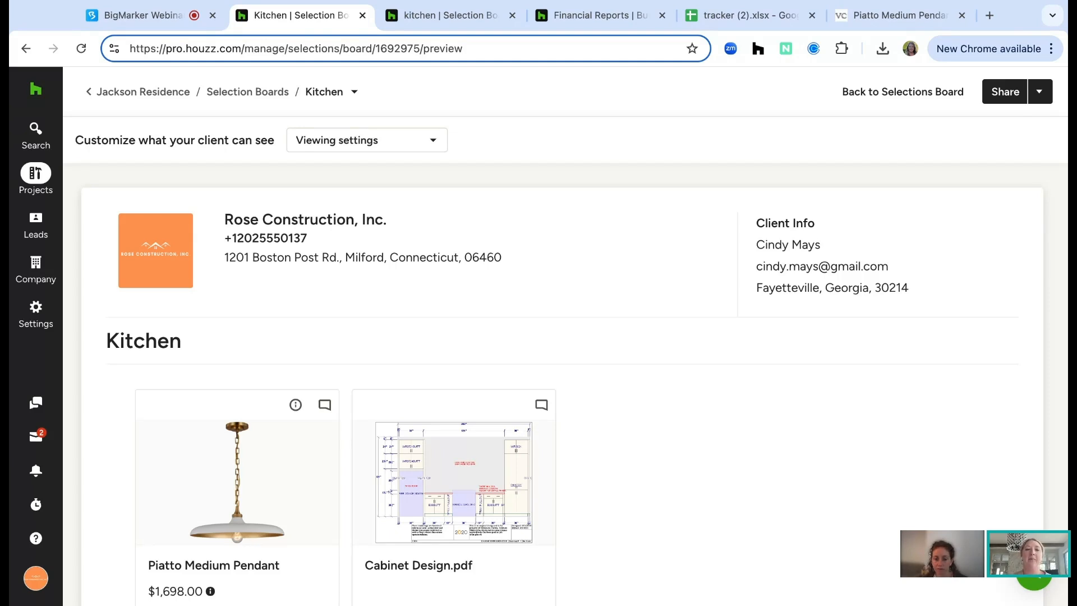
click(1067, 431)
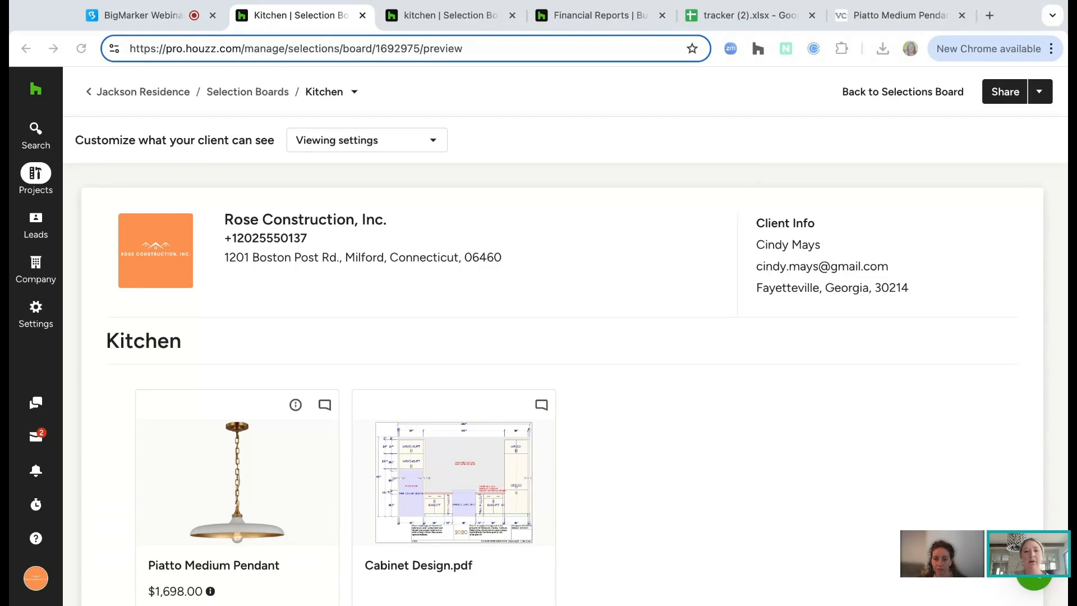
key(super+Tab)
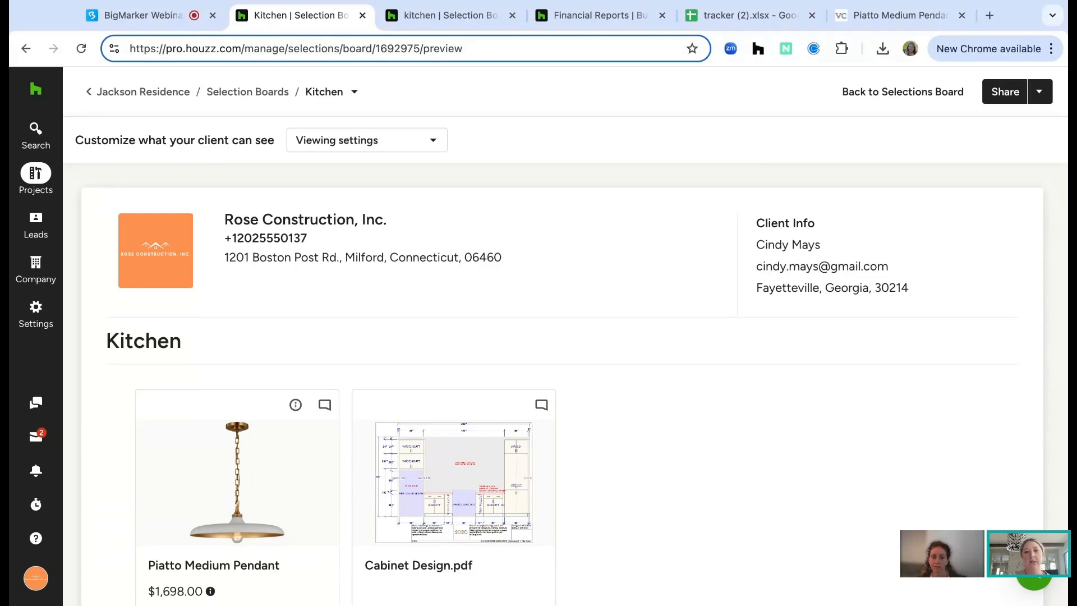
click(1067, 490)
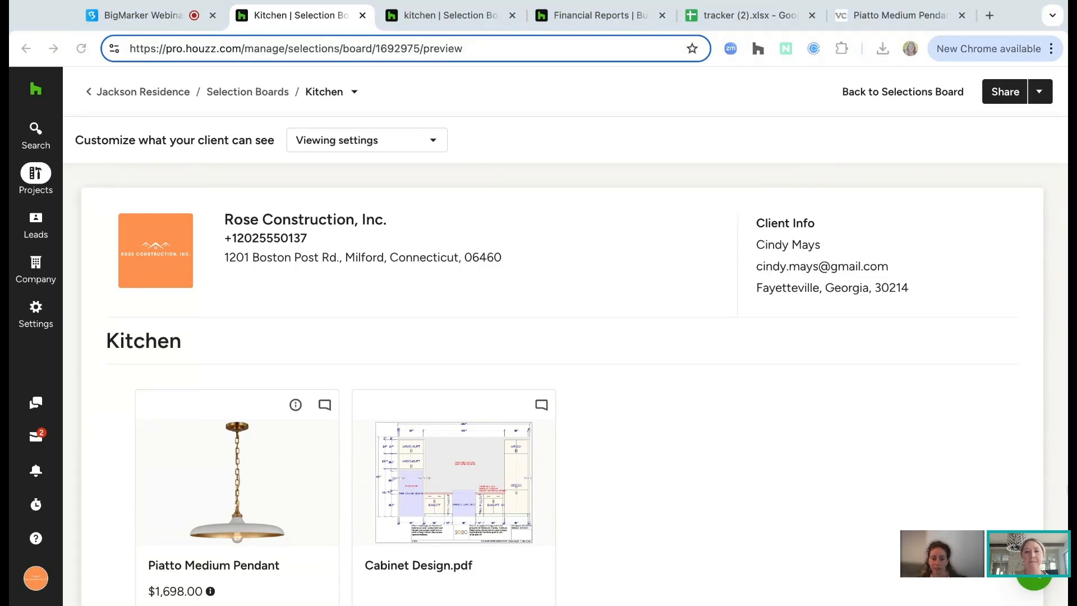
click(72, 468)
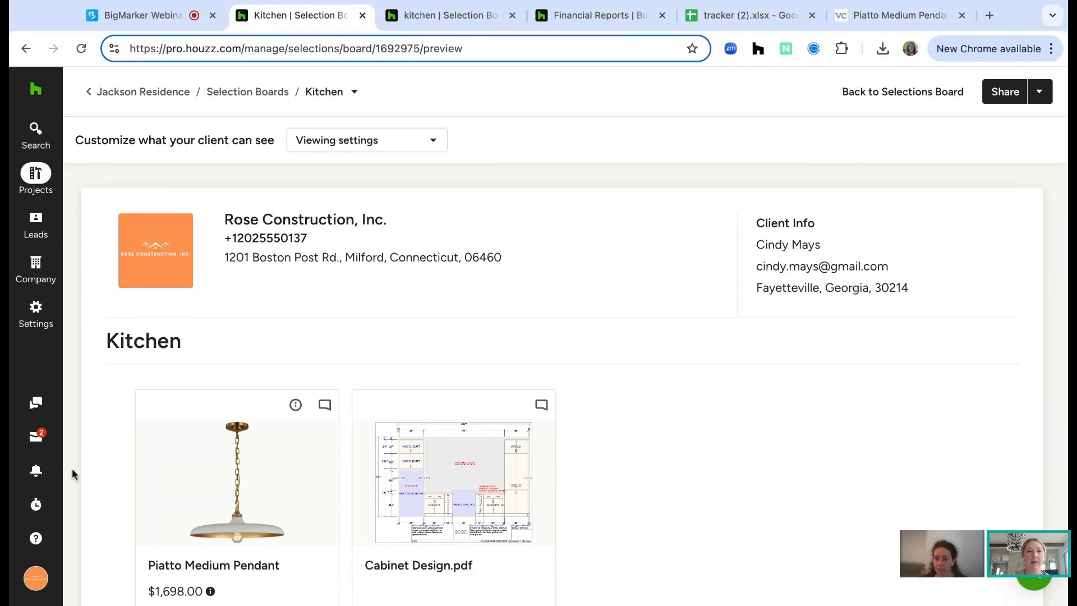
Step: Leave the client preview for the project's selection boards overview and reopen the Kitchen board for editing
click(277, 93)
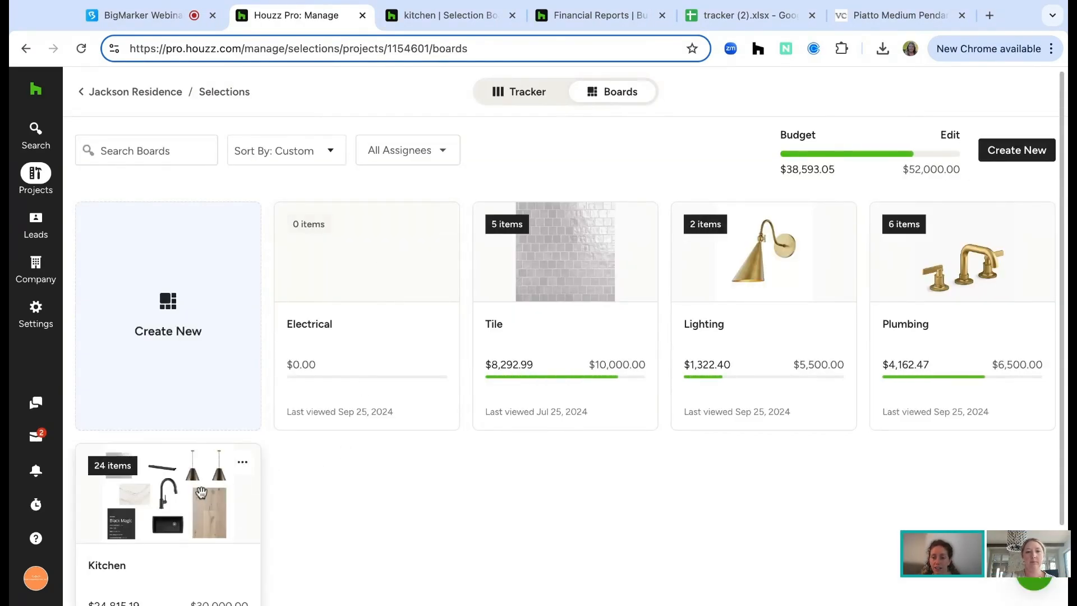
click(200, 492)
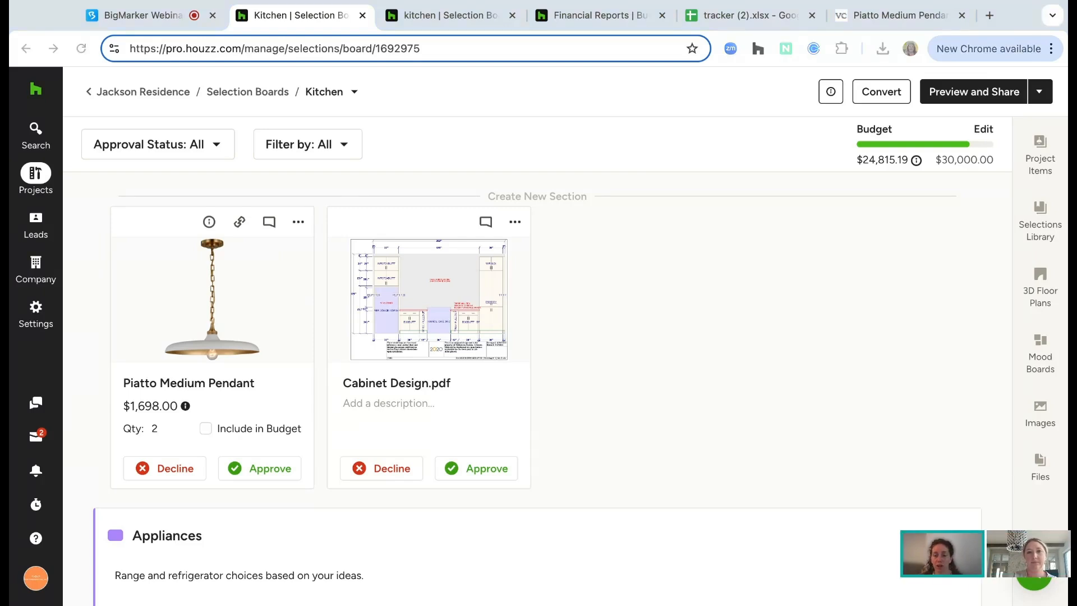
click(79, 439)
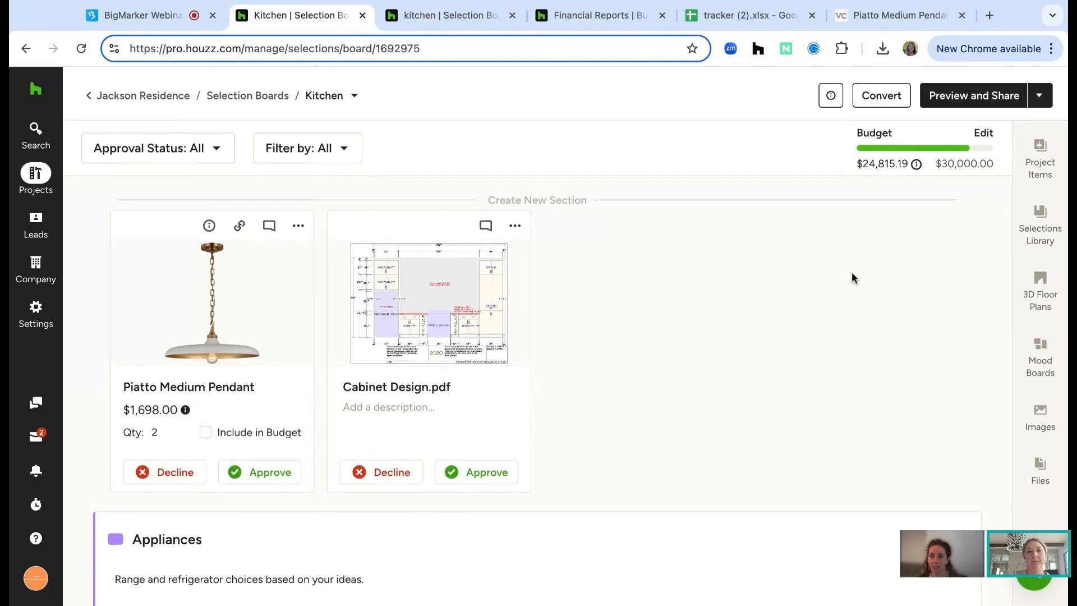
Step: Open the Kitchen board's conversion dialog, choose Invoice as the target, and look through the items available to convert
click(885, 91)
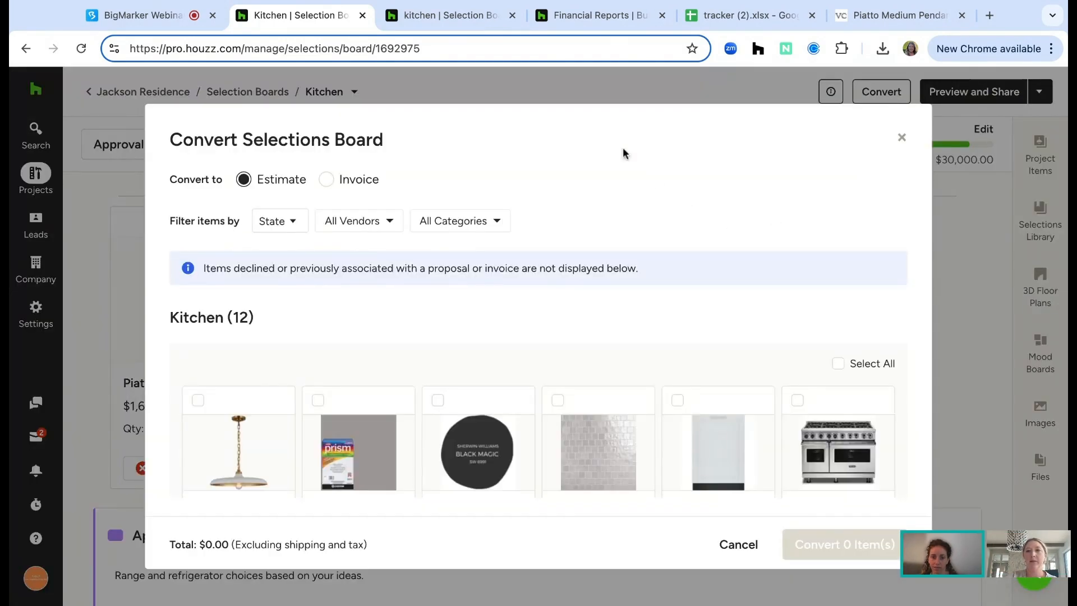
click(326, 179)
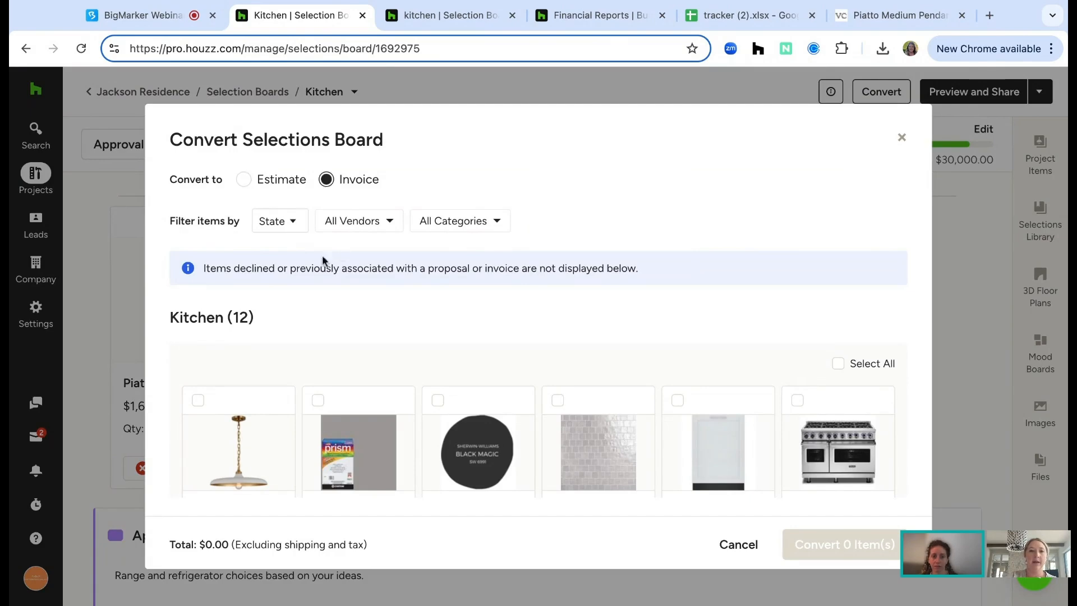
scroll(504, 324, down, 3)
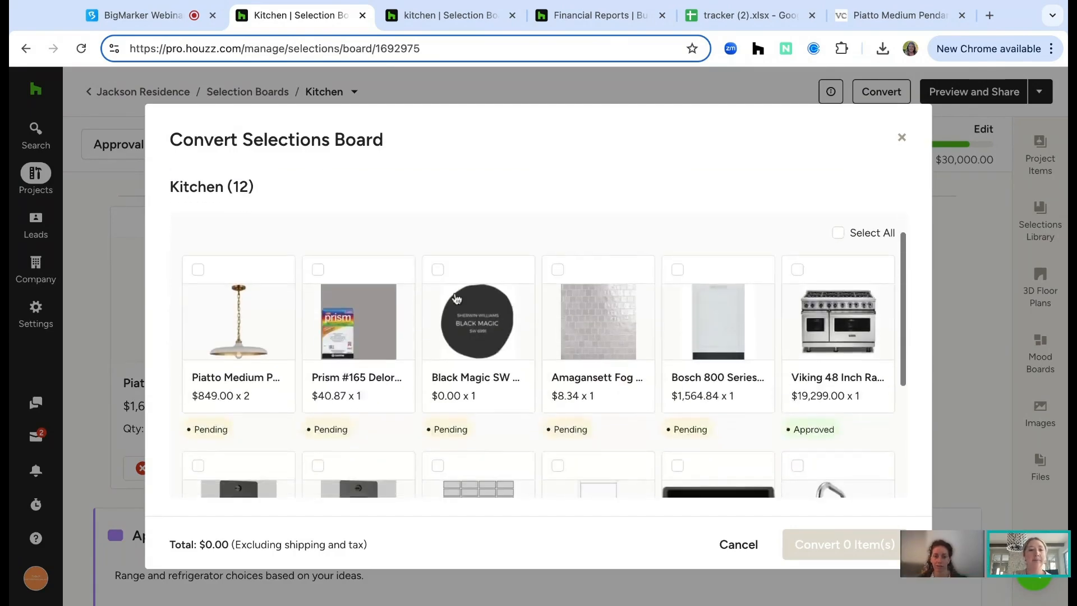
scroll(432, 345, down, 2)
scroll(432, 353, up, 4)
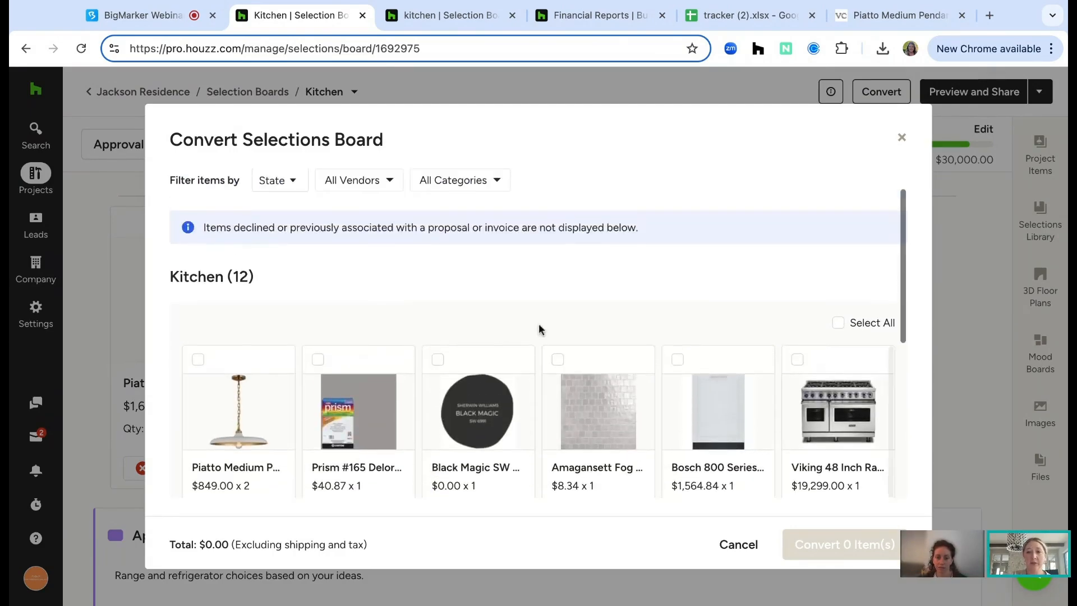
Step: Check the State and vendor filter options in the Convert Selections Board dialog and close it without converting any items
click(289, 179)
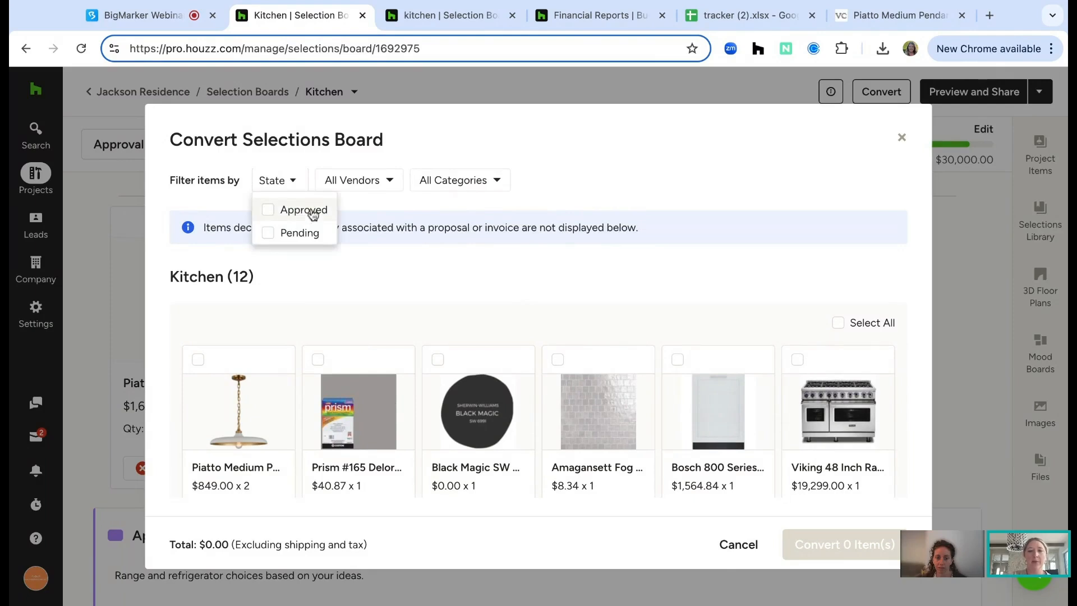
click(362, 180)
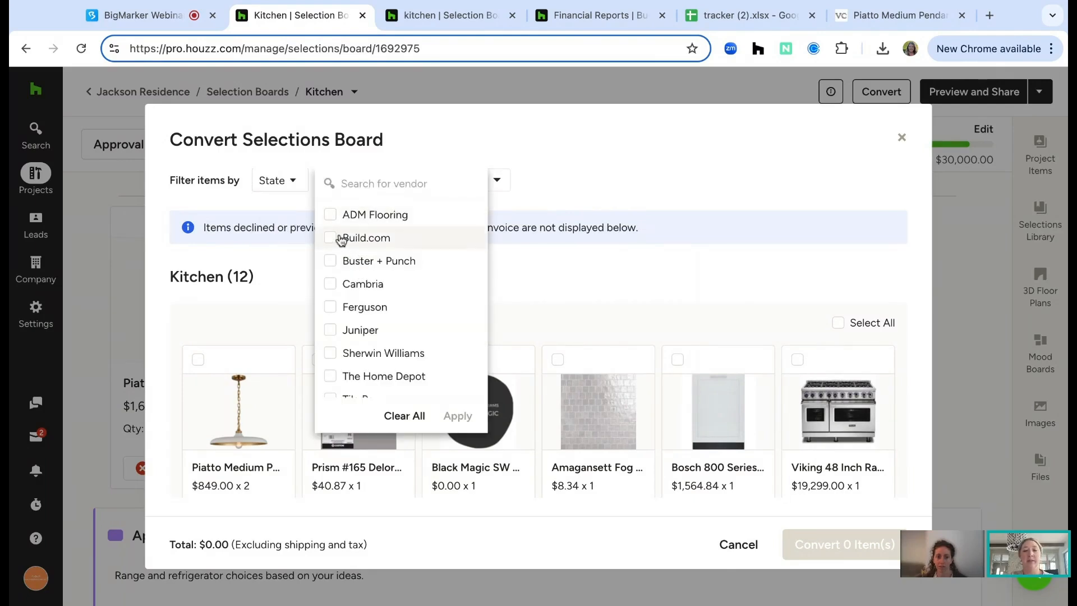
click(526, 220)
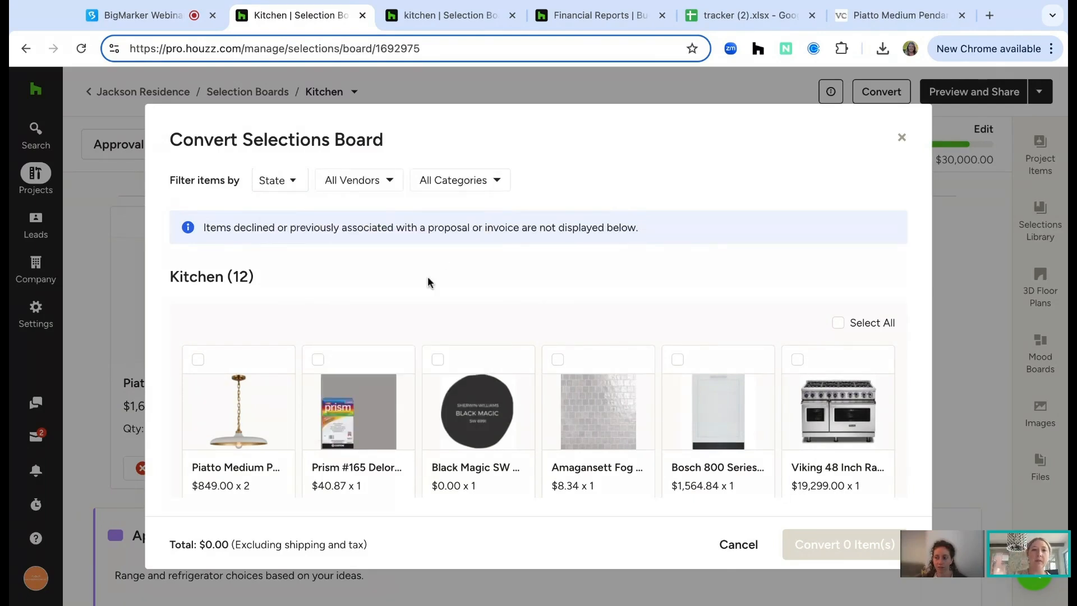
click(902, 139)
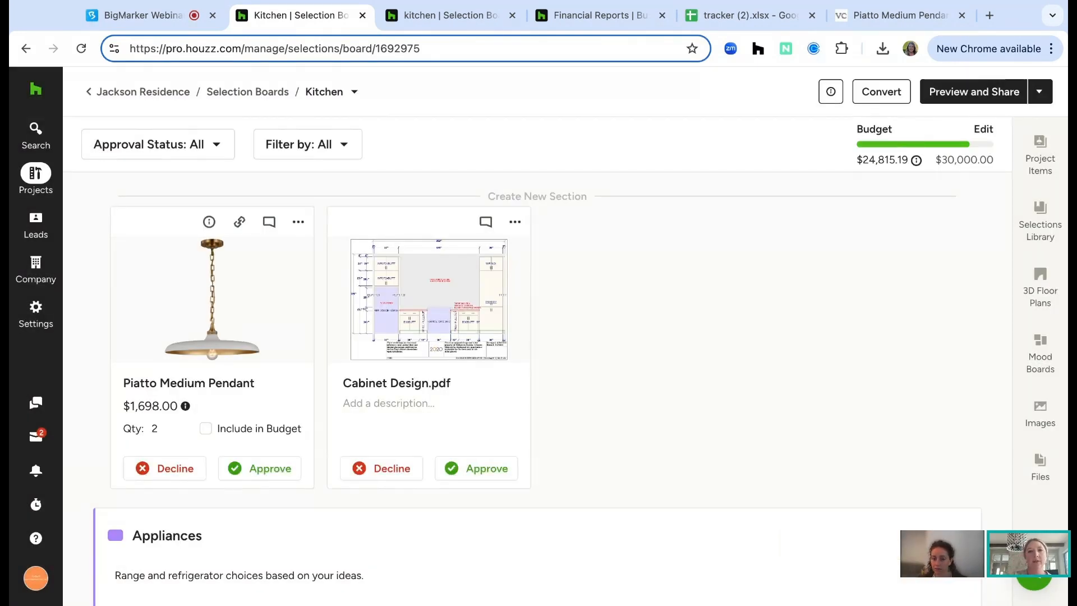
Step: Leave the Kitchen board and switch the project's selections to the Tracker view
click(265, 99)
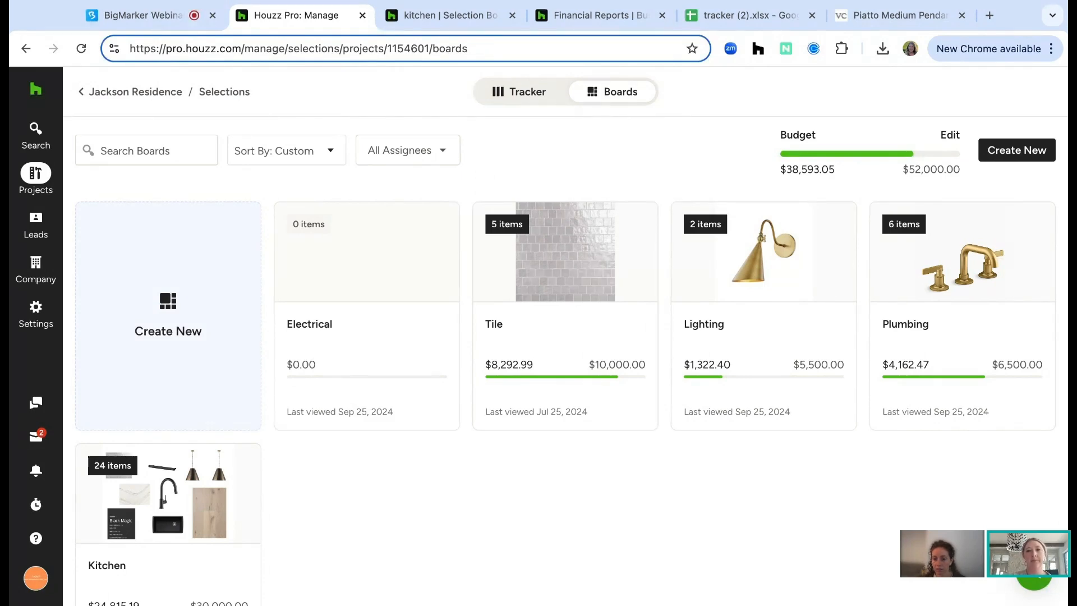
click(534, 89)
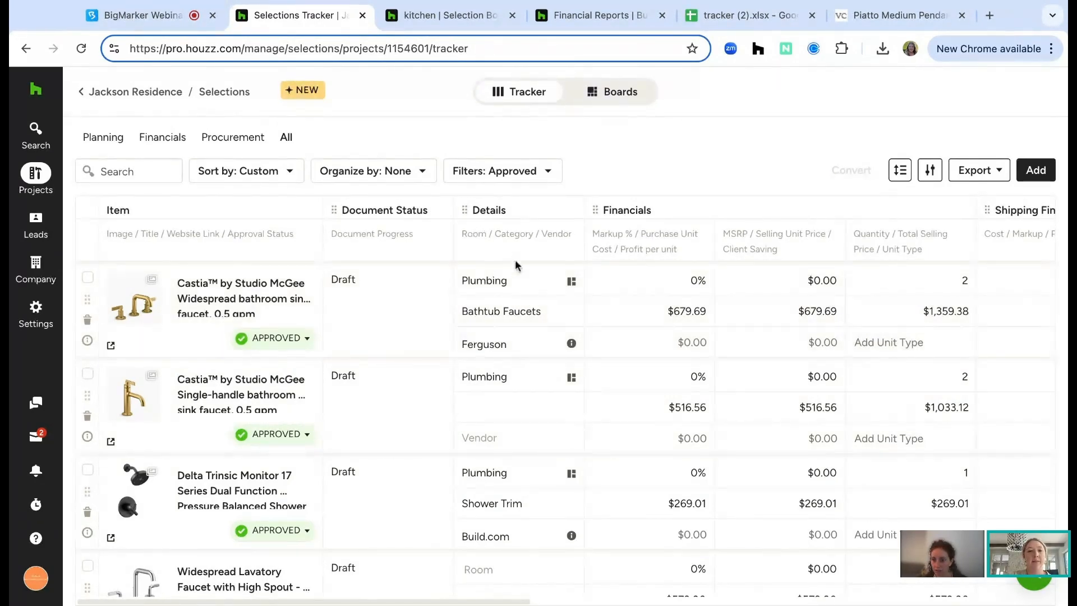
click(548, 351)
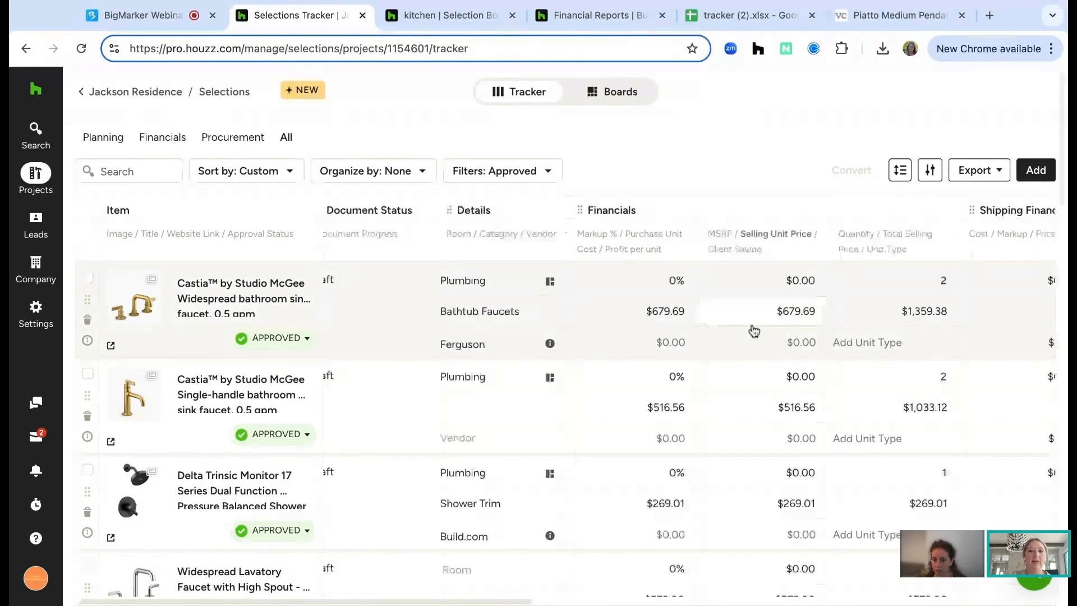
Step: Look across the tracker's Financials, Shipping Financials, Specifications and Order Tracking columns
scroll(752, 329, right, 4)
scroll(819, 293, right, 5)
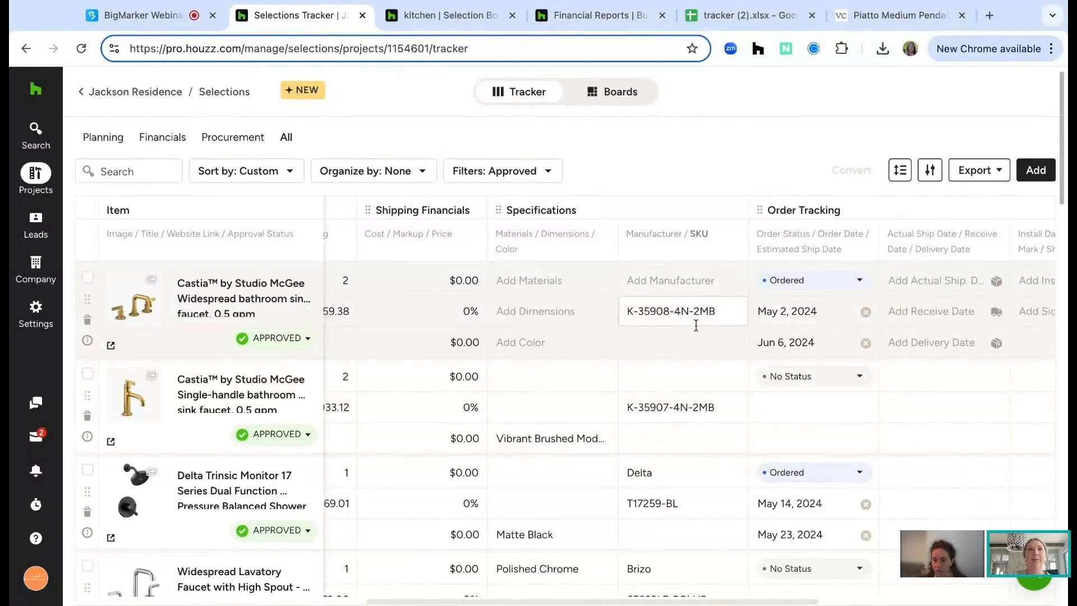
scroll(695, 321, right, 3)
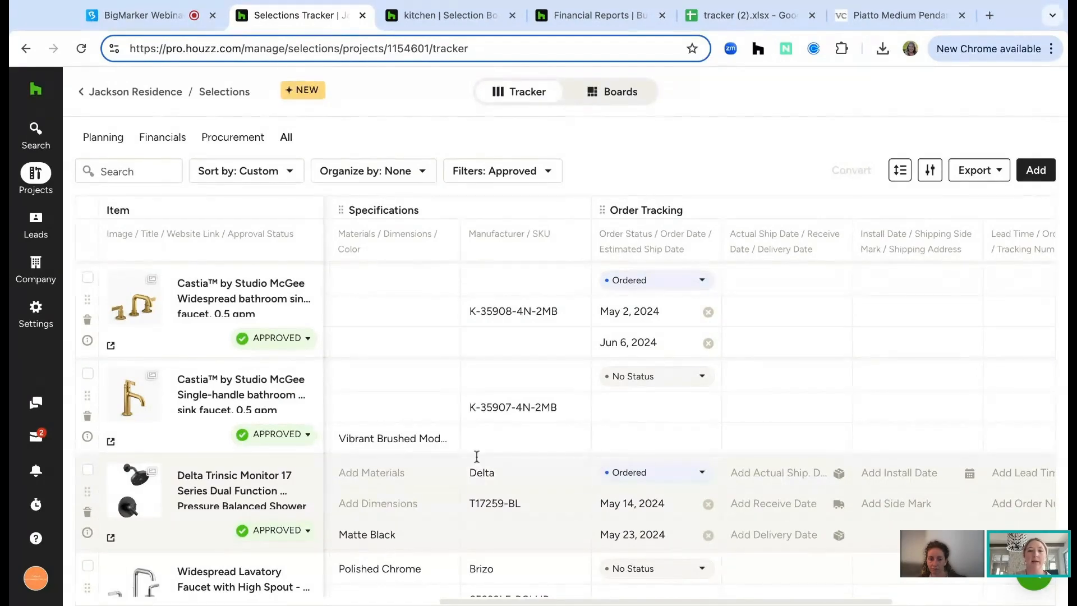
scroll(403, 392, left, 2)
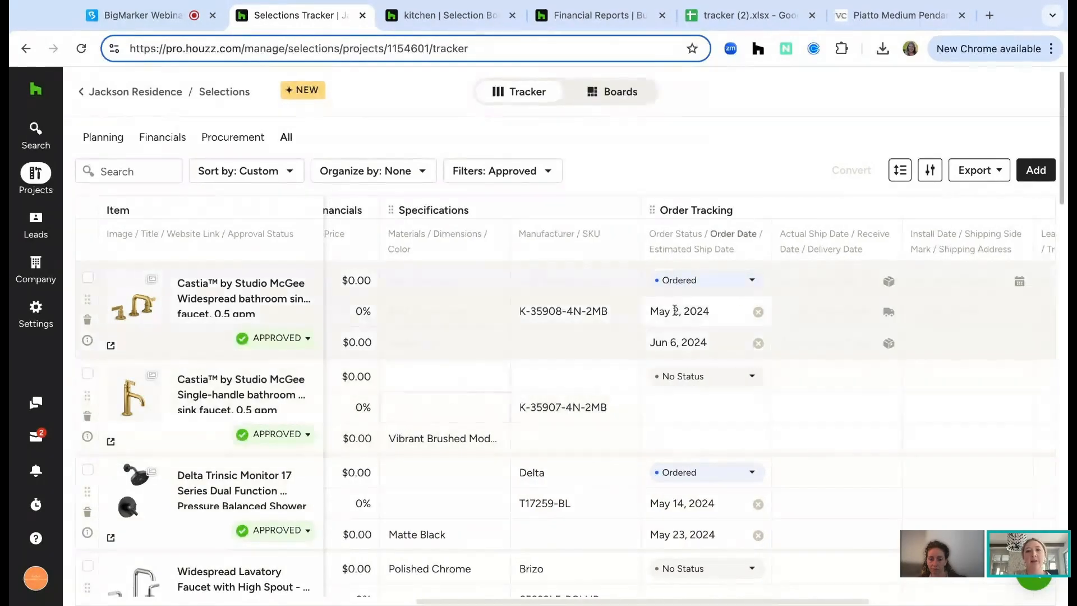
scroll(623, 318, right, 1)
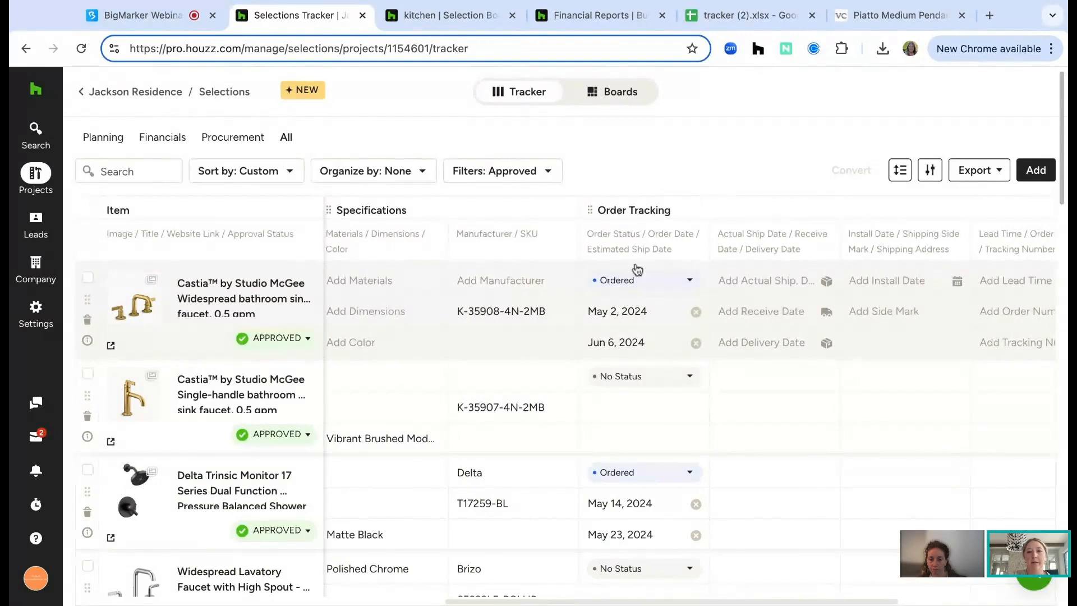
Step: Review the order status options for the Castia widespread bathroom sink faucet and set its status to En route
click(688, 282)
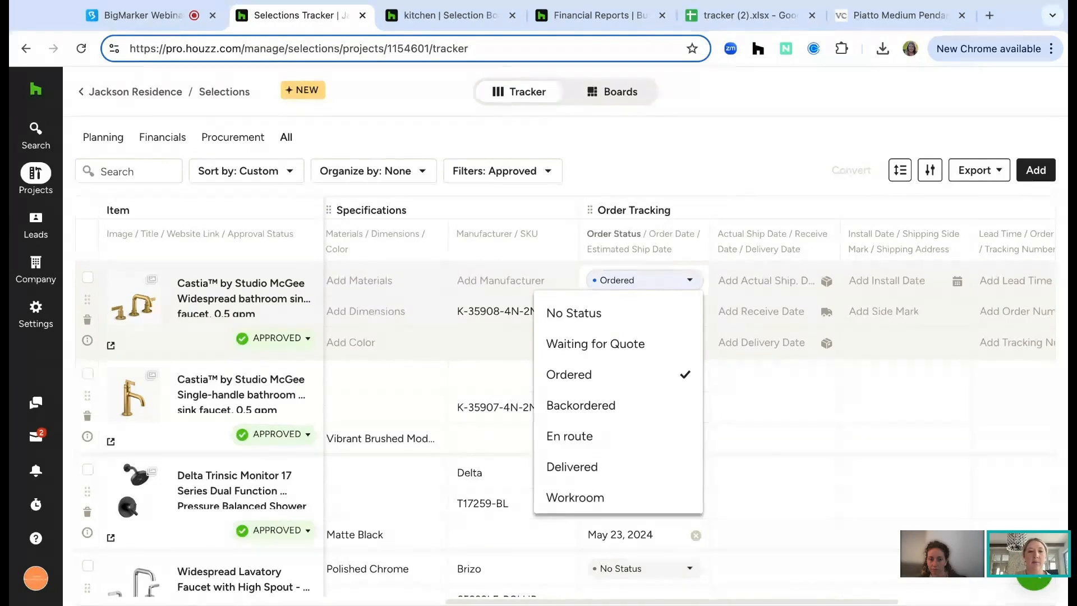
scroll(642, 459, down, 3)
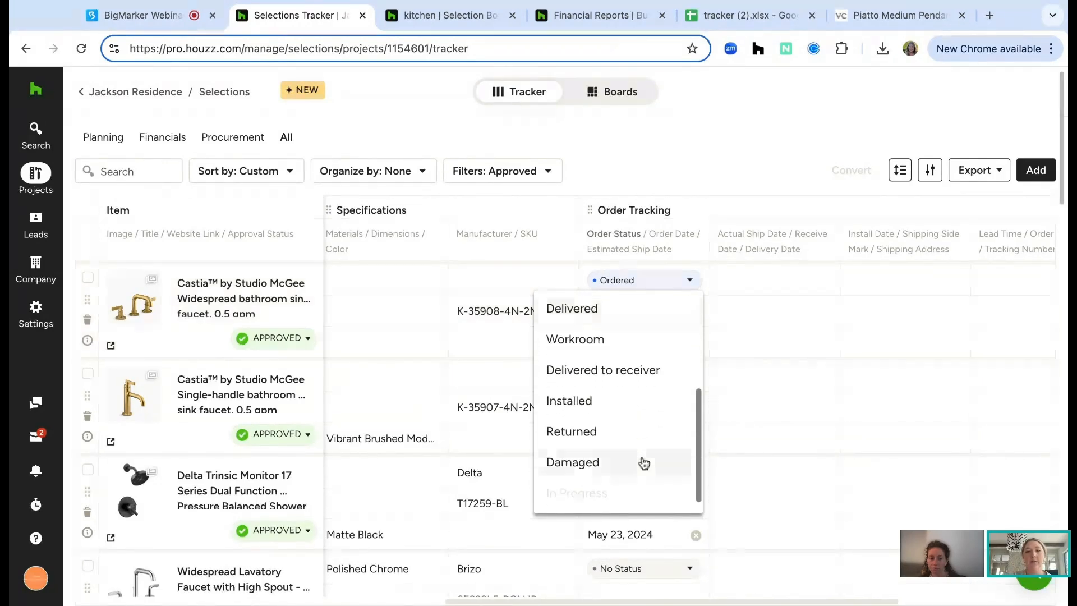
scroll(644, 463, up, 2)
scroll(644, 463, up, 2)
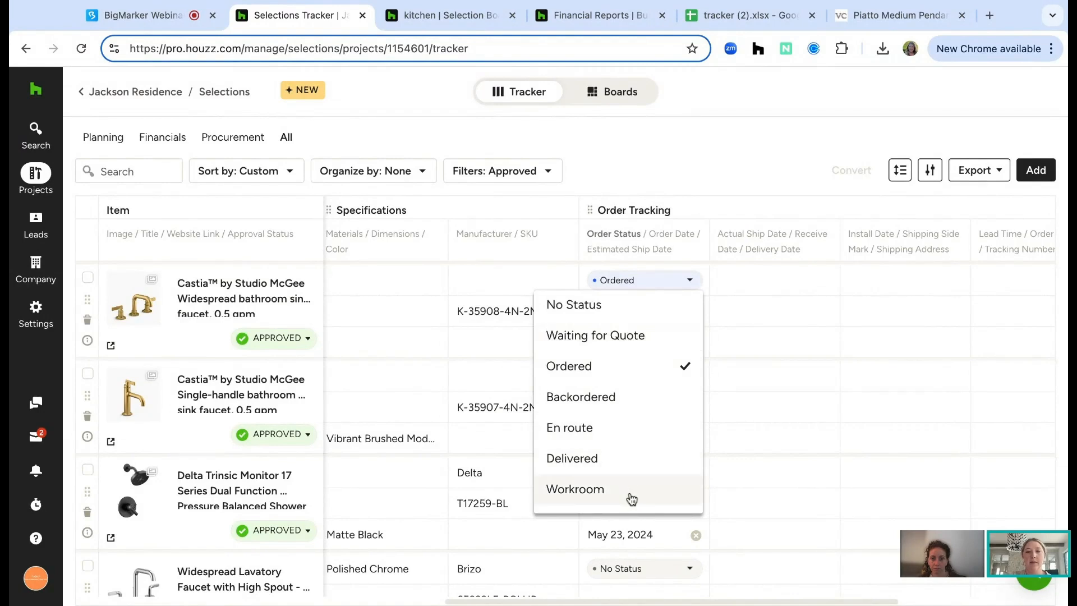
click(613, 425)
Step: Set the order status of the Castia widespread faucet to Backordered and of the Castia single-handle faucet to Delivered
click(621, 284)
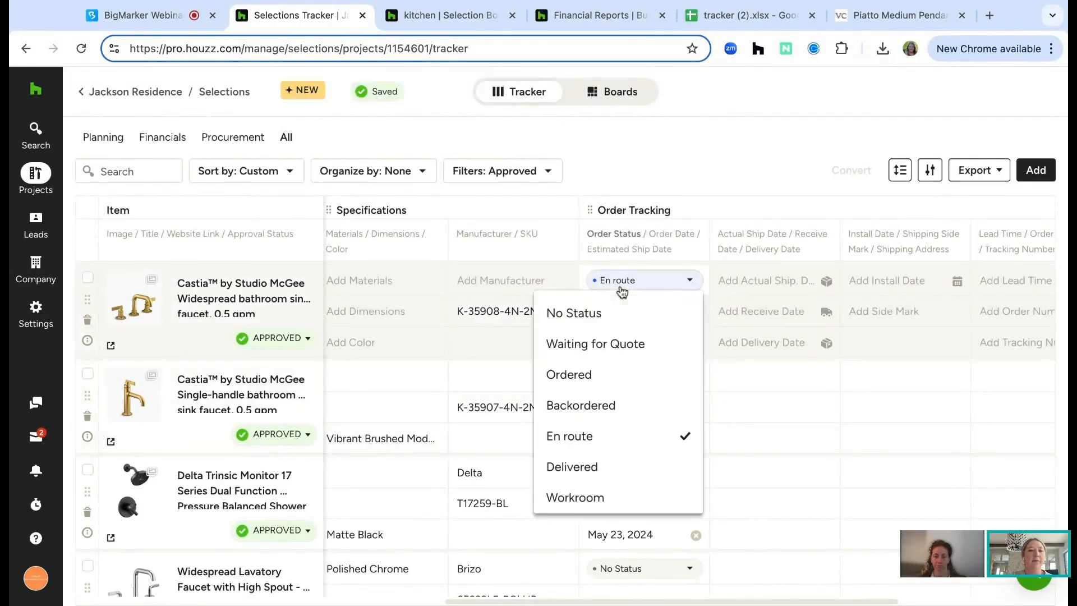
click(615, 407)
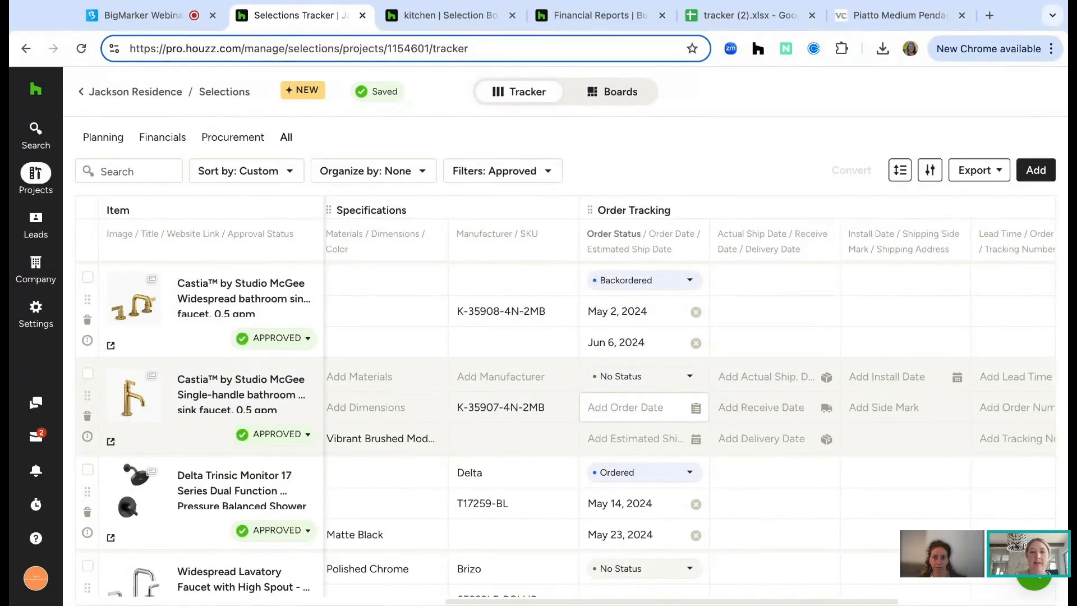
click(644, 377)
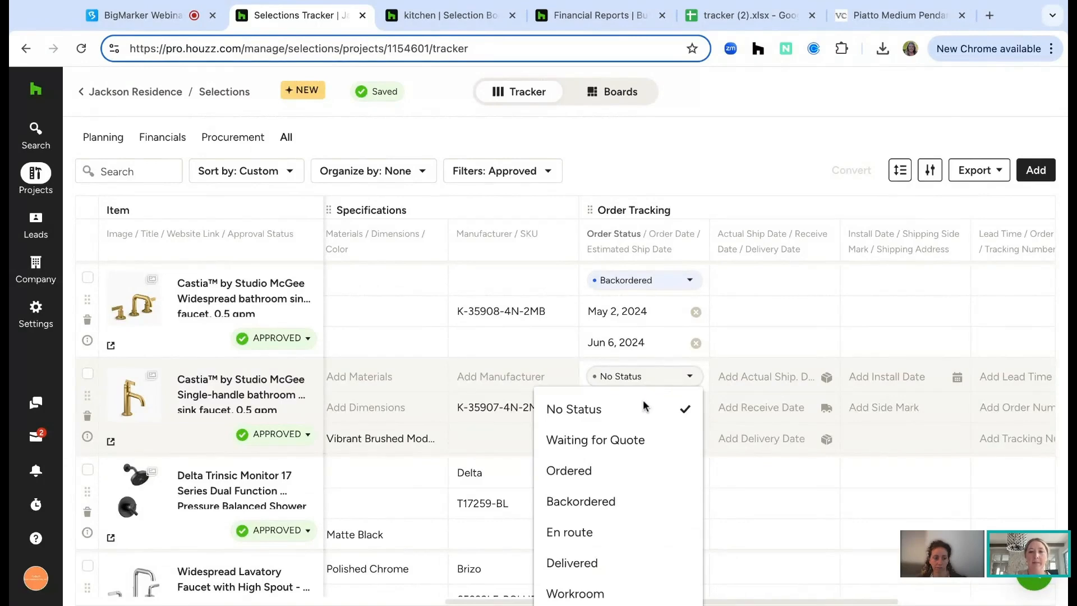
click(611, 561)
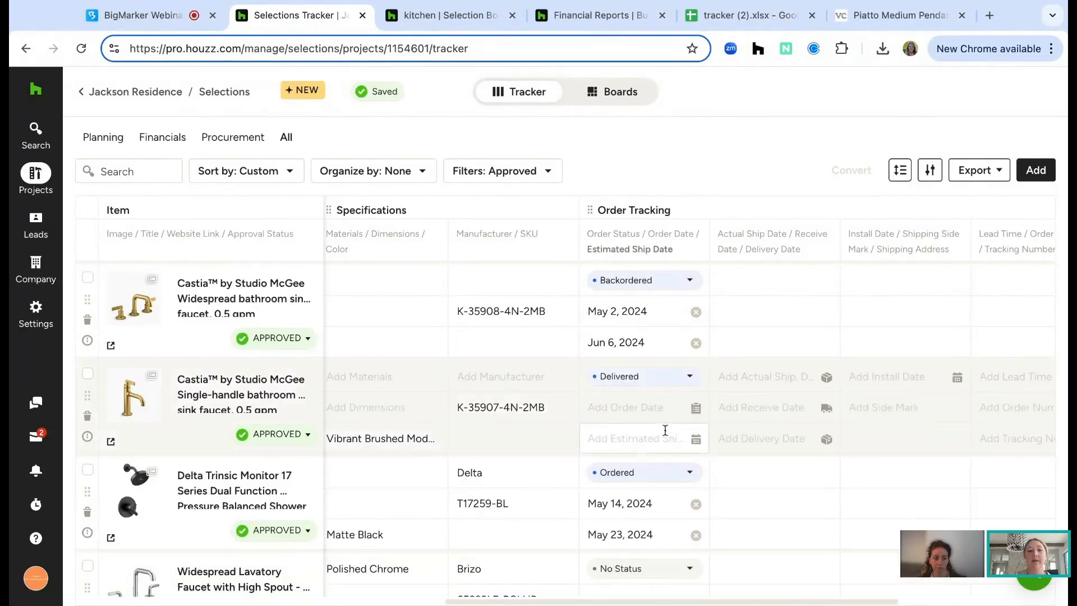
Step: Examine the remaining Order Tracking and Additional Info columns, including the Ordered By field and assignee choices for the Castia widespread faucet
scroll(664, 431, down, 1)
click(665, 428)
click(672, 424)
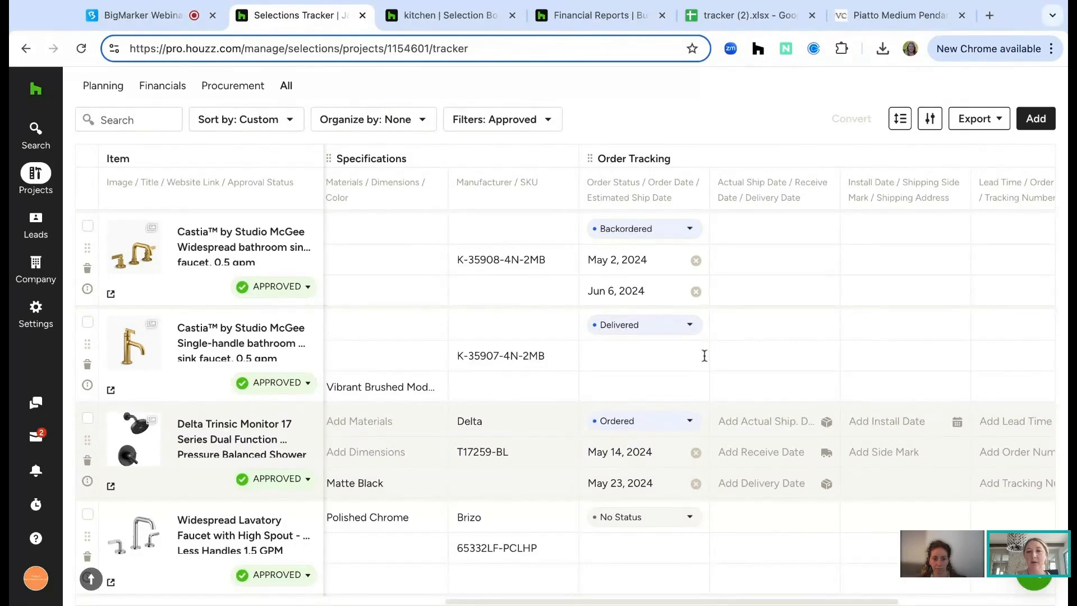
scroll(872, 261, right, 6)
scroll(872, 267, right, 1)
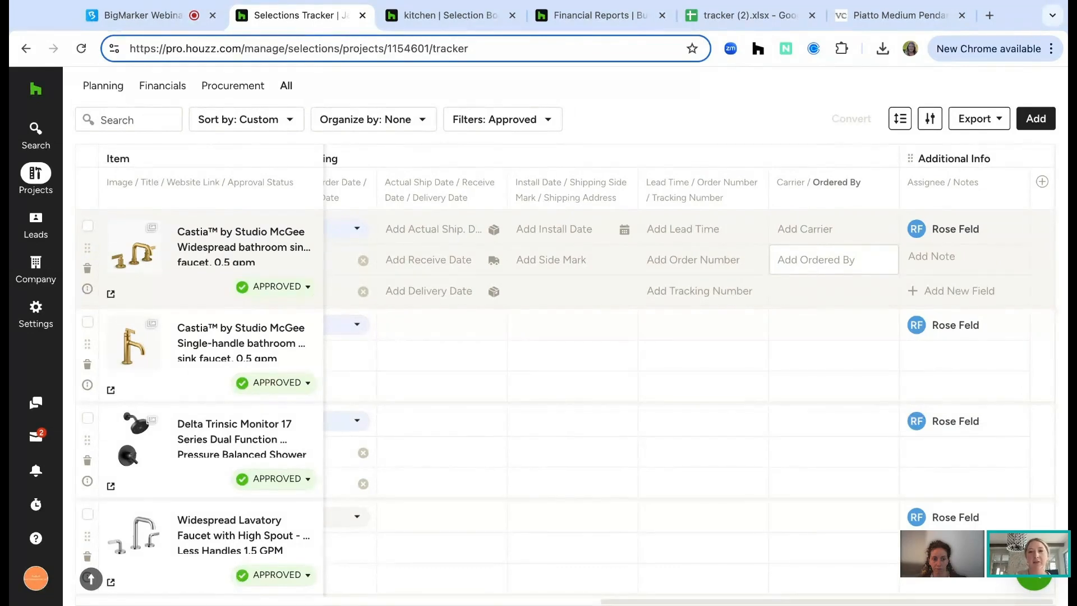
click(812, 262)
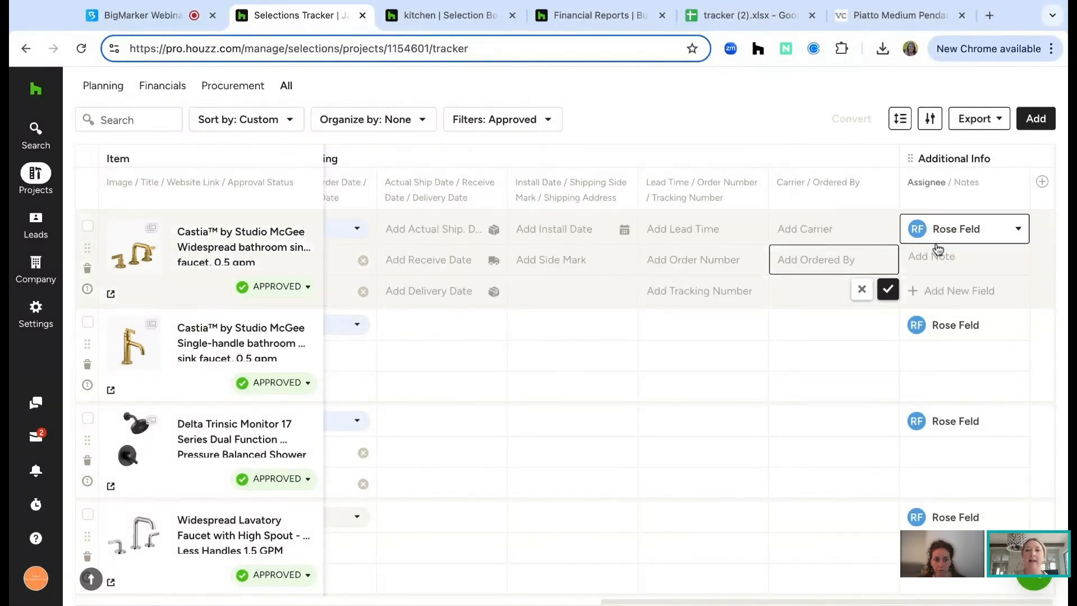
click(937, 238)
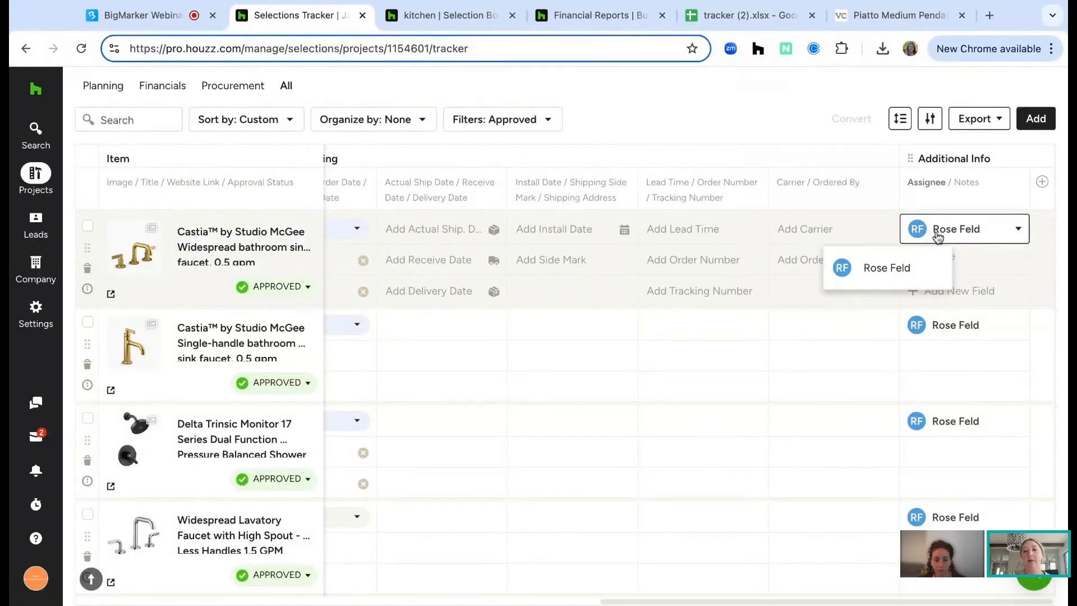
key(Escape)
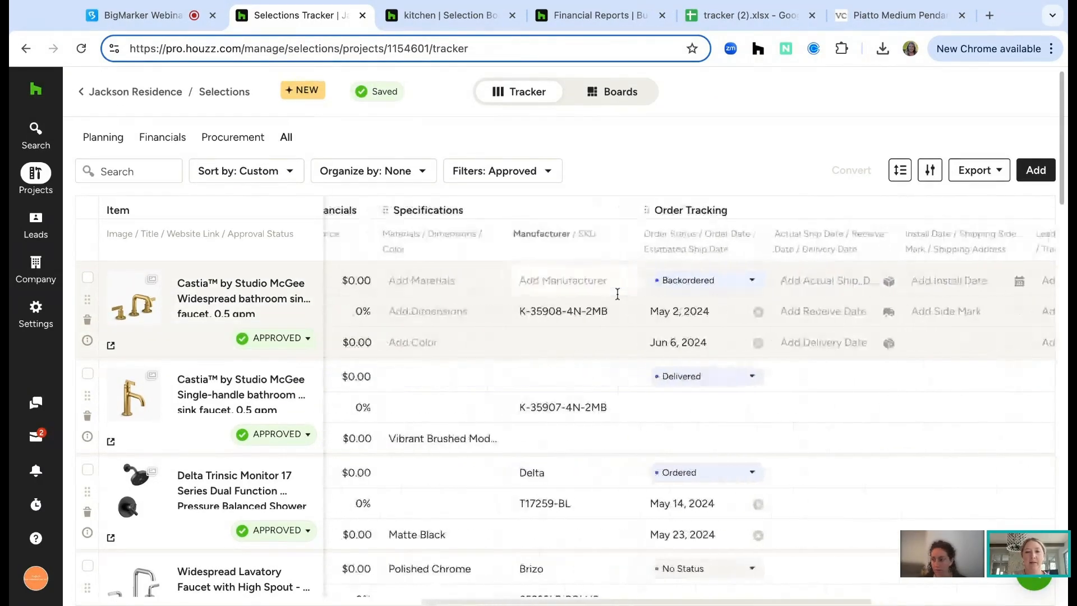
Step: Look across all tracker columns and compare the Planning, Financials and Procurement views, ending on the All view
scroll(617, 294, left, 15)
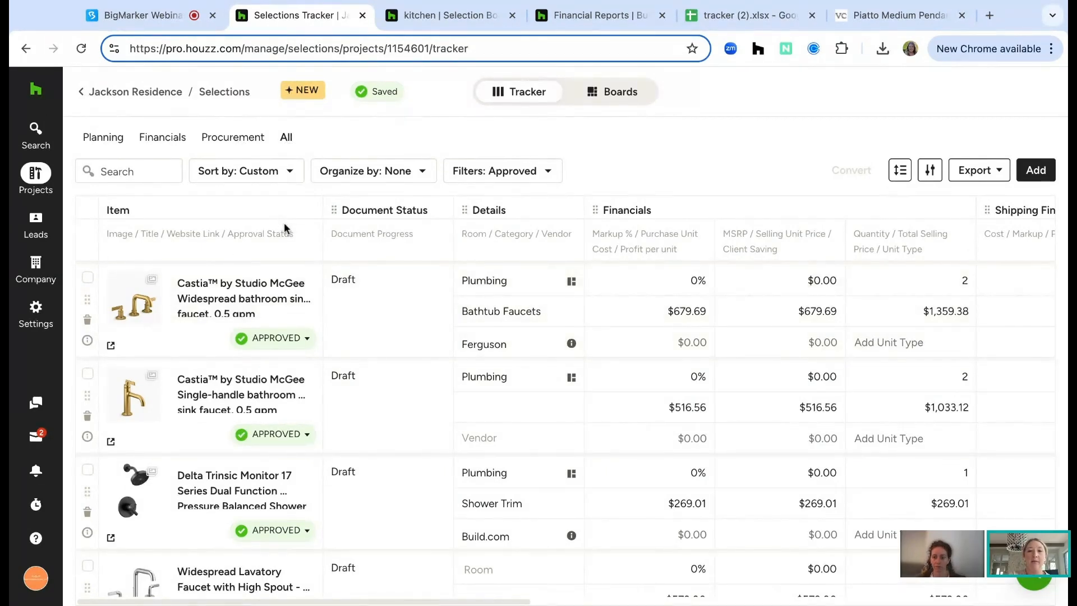
scroll(853, 312, right, 10)
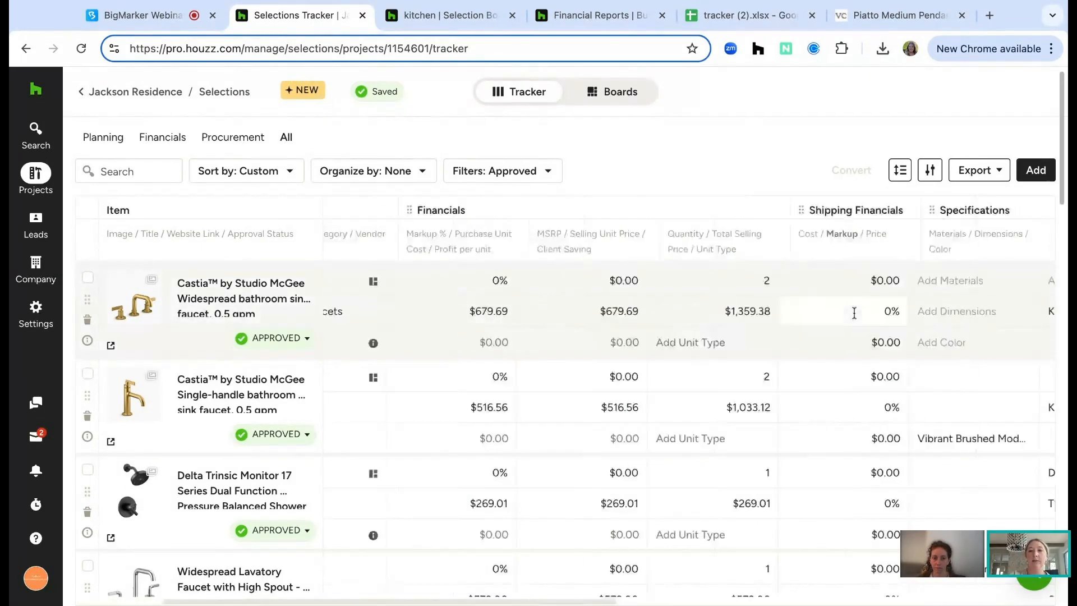
scroll(853, 313, right, 6)
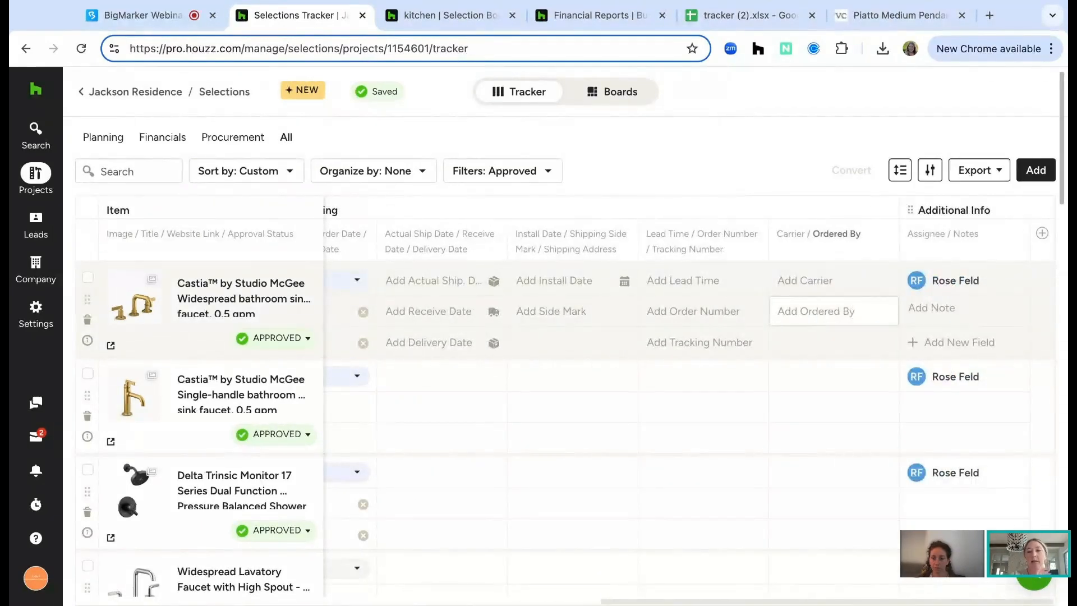
scroll(853, 311, left, 15)
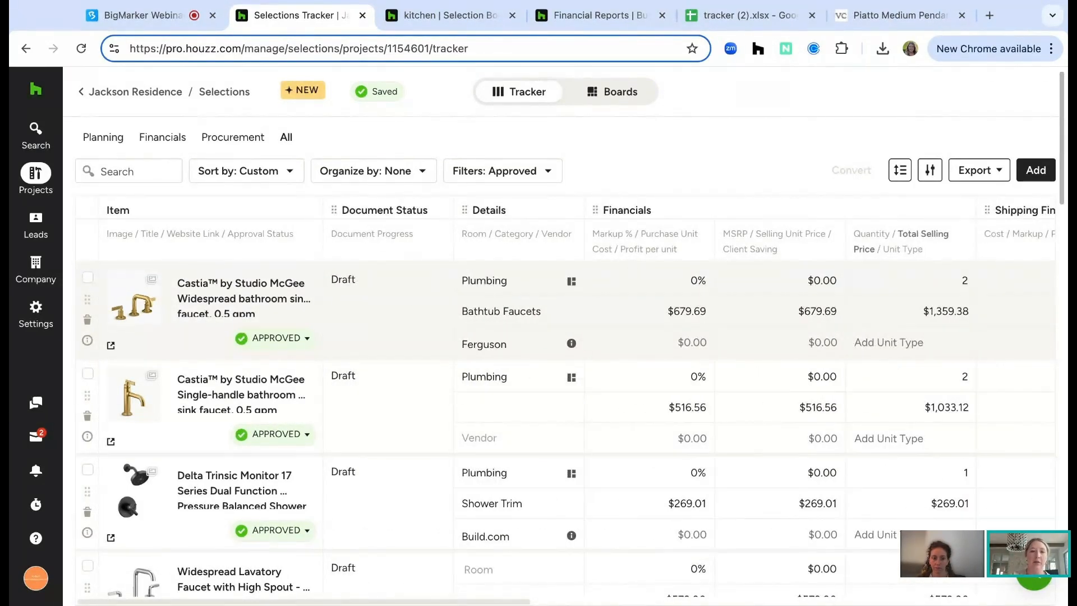
click(115, 138)
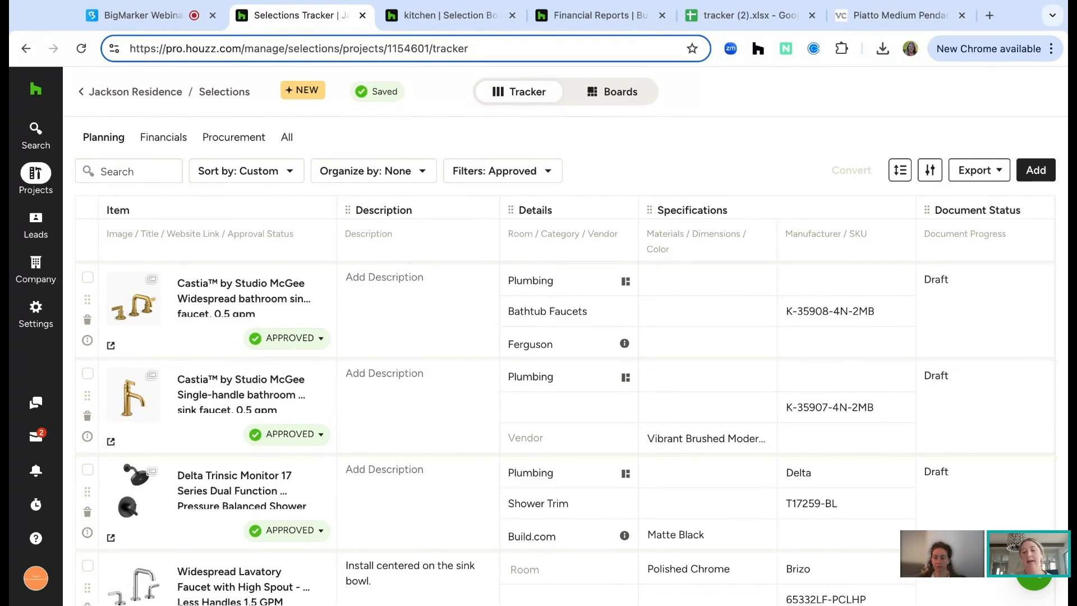
click(157, 144)
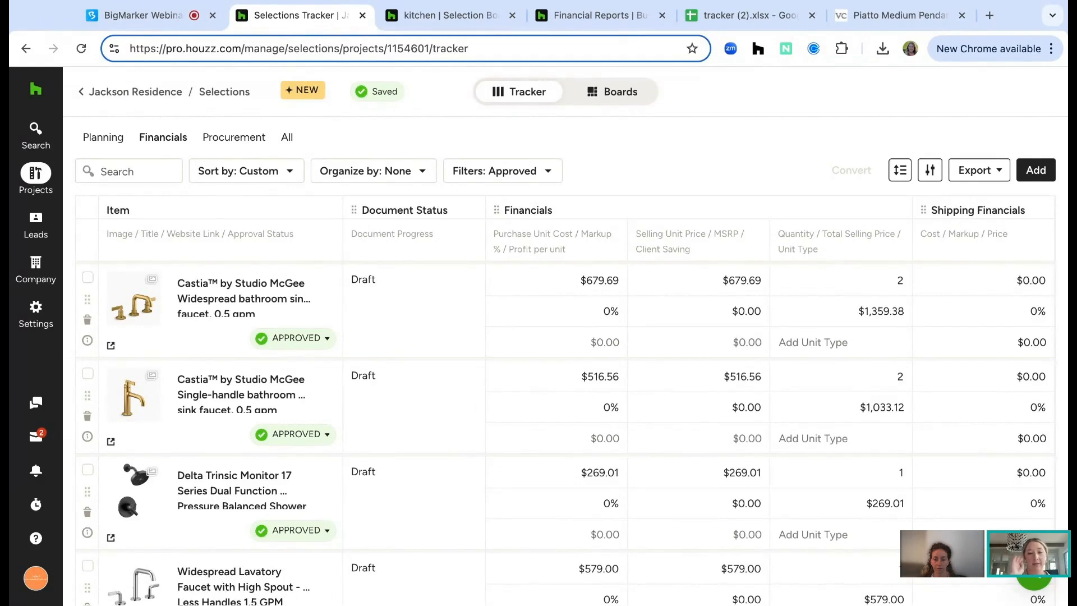
click(226, 146)
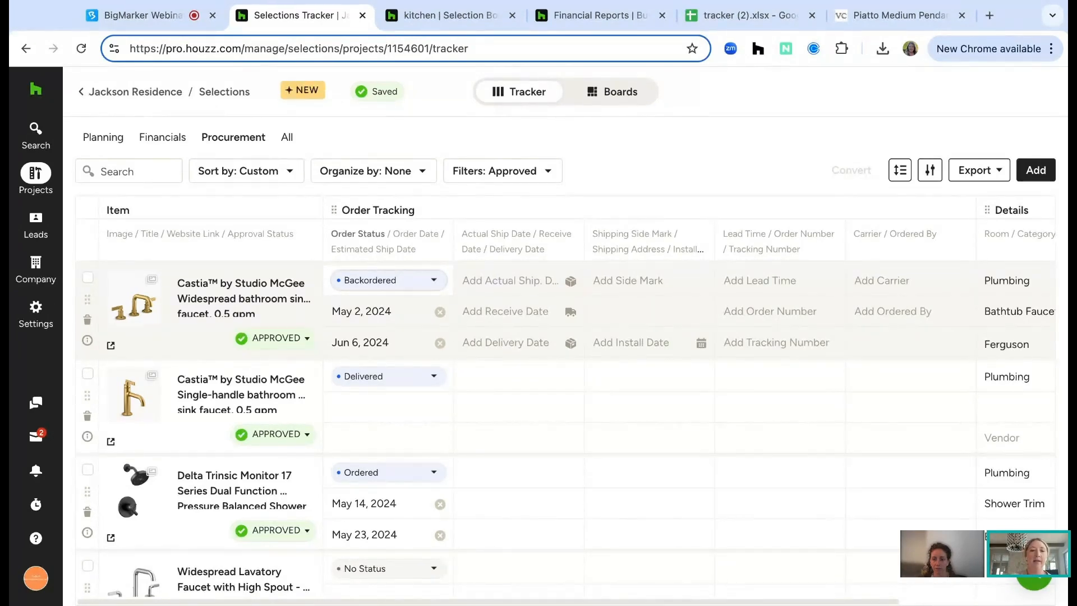
click(287, 137)
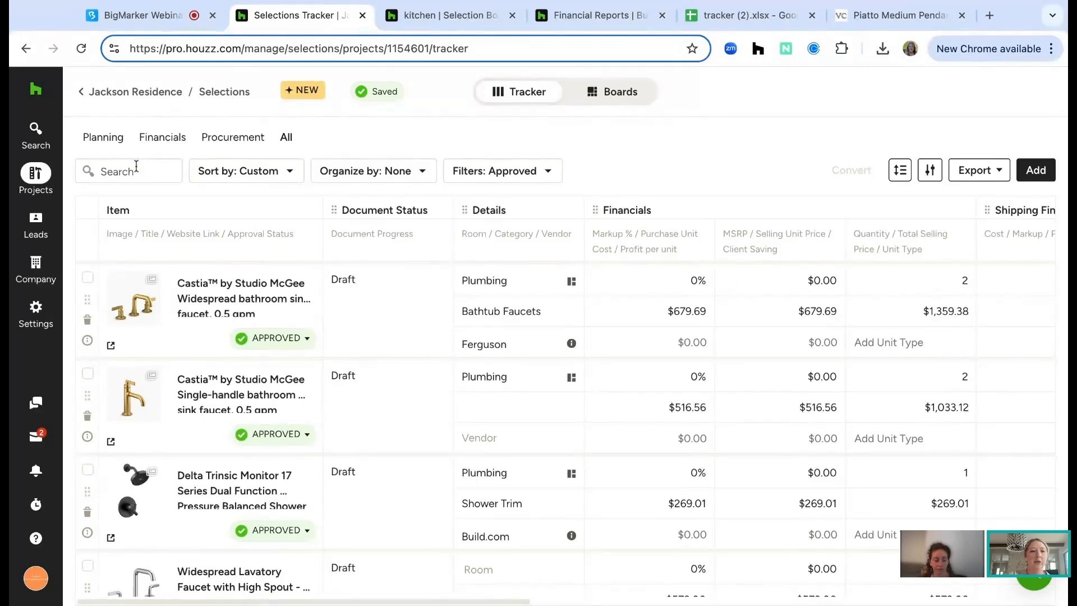
Step: Search the tracker for "sherwin" and clear the search
text(sherwin)
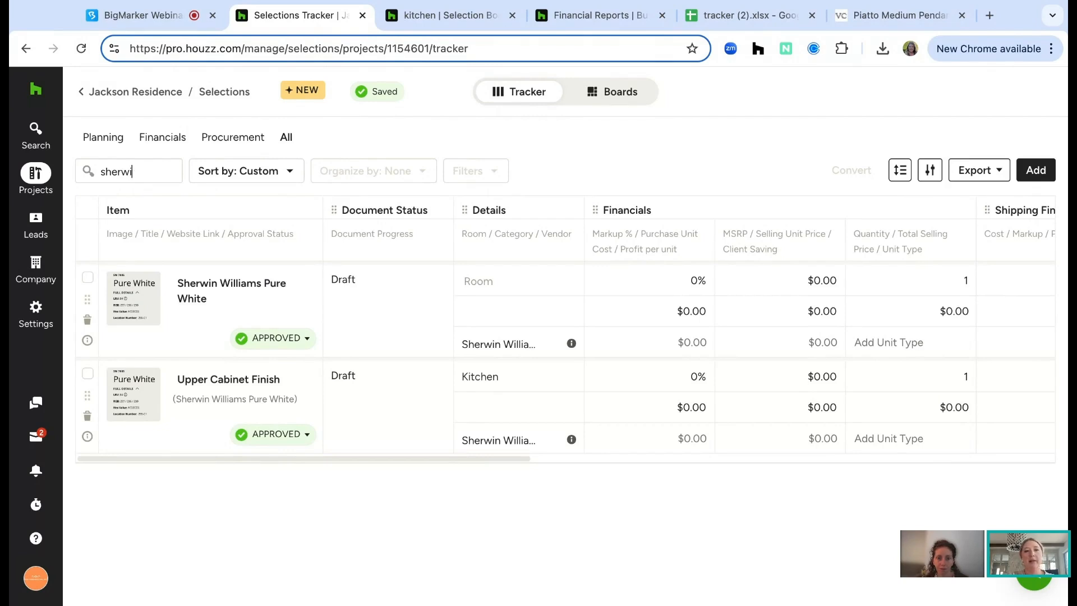
key(BackSpace)
key(BackSpace)
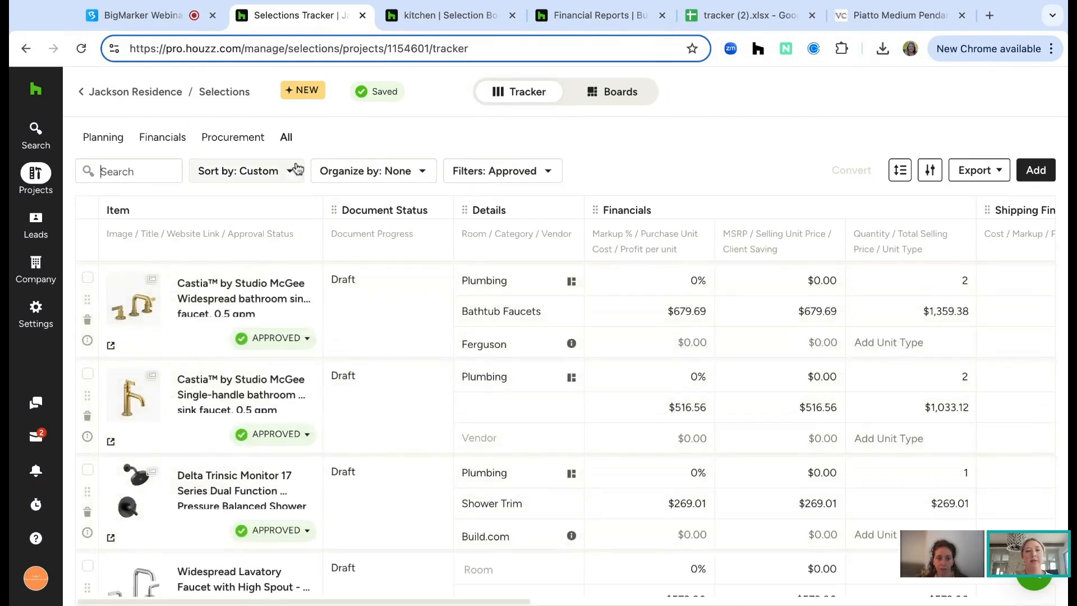
Step: Sort the tracker items by room from A to Z
click(290, 174)
mouse_move(277, 265)
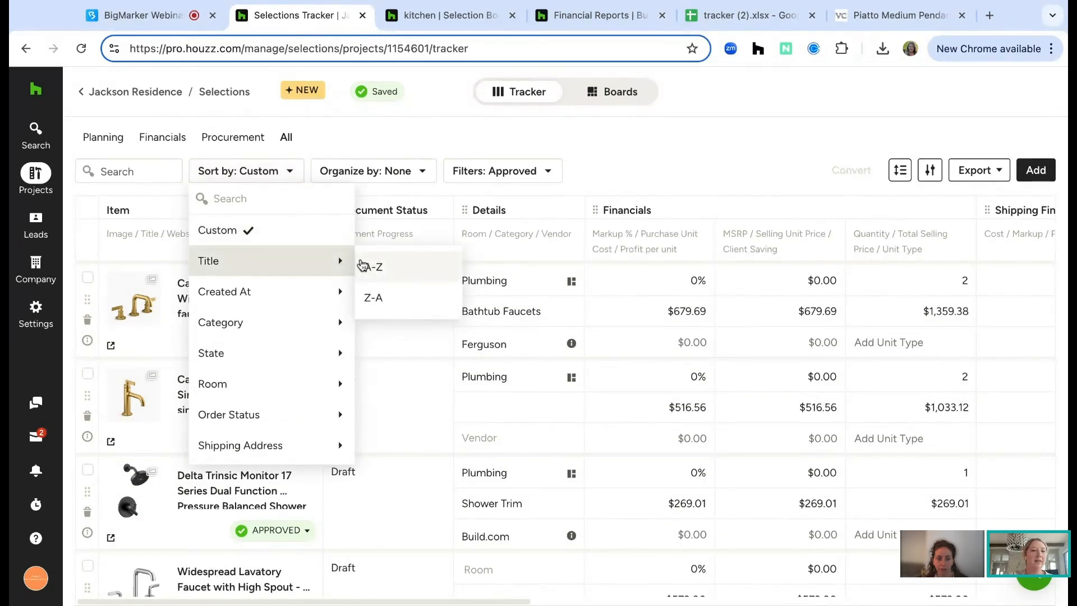
mouse_move(301, 389)
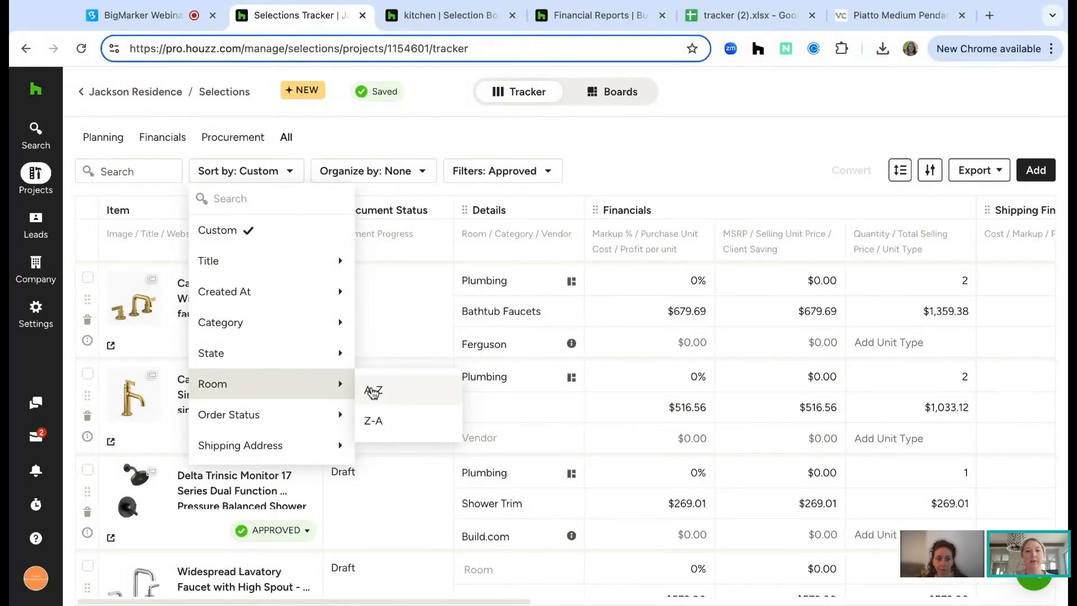
click(373, 391)
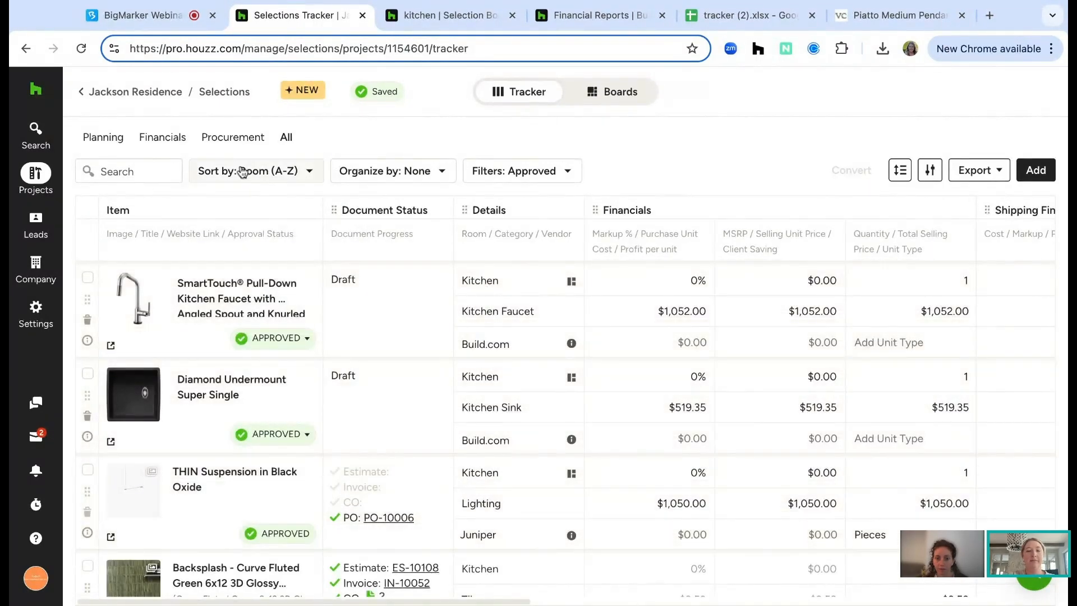
Step: Review the other sort criteria, including order status and the order, delivery and ship dates, without changing the sorting
click(277, 179)
mouse_move(277, 411)
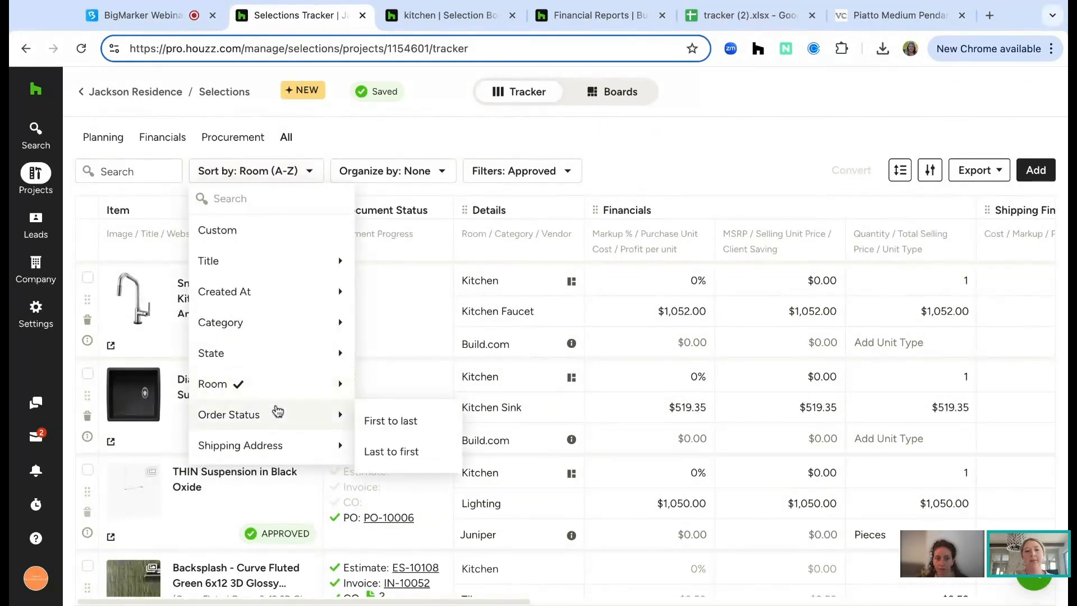
scroll(274, 412, down, 1)
mouse_move(270, 373)
scroll(284, 432, down, 1)
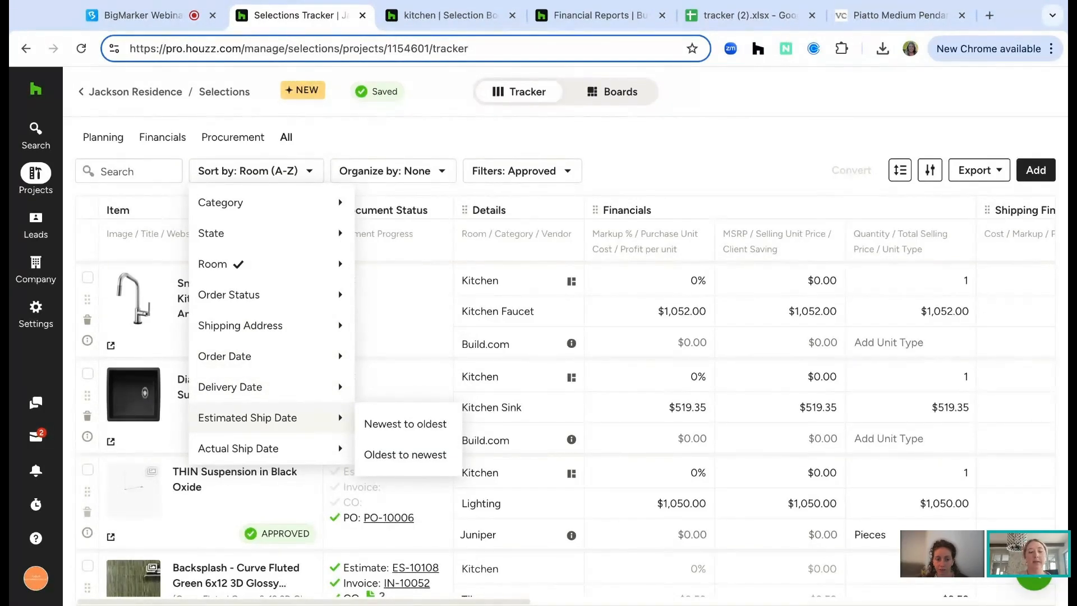
click(408, 111)
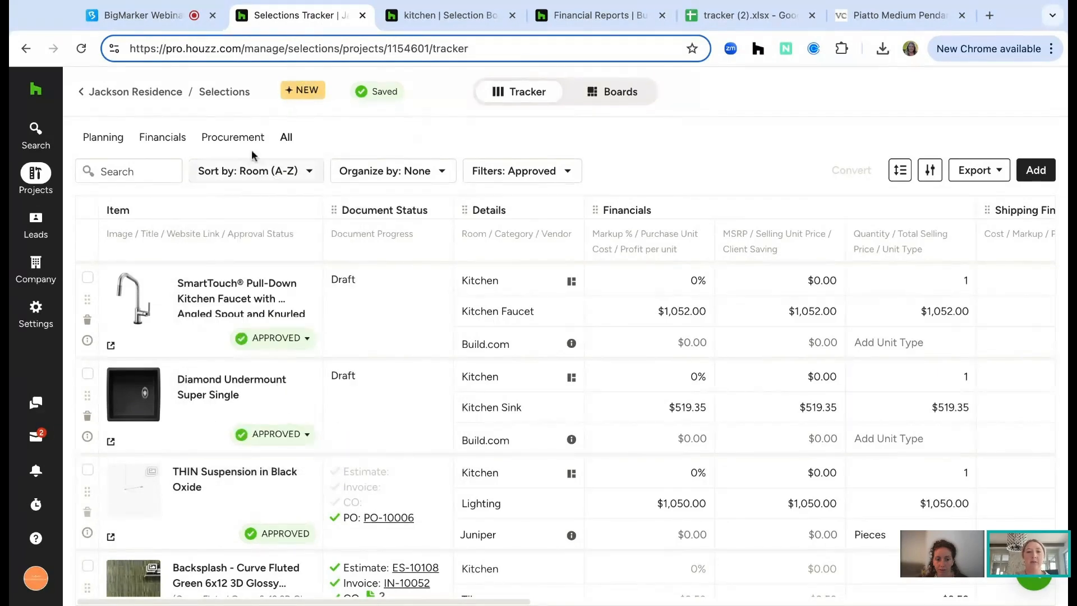
Step: Try organizing the tracker items by room and by their invoice document
click(433, 178)
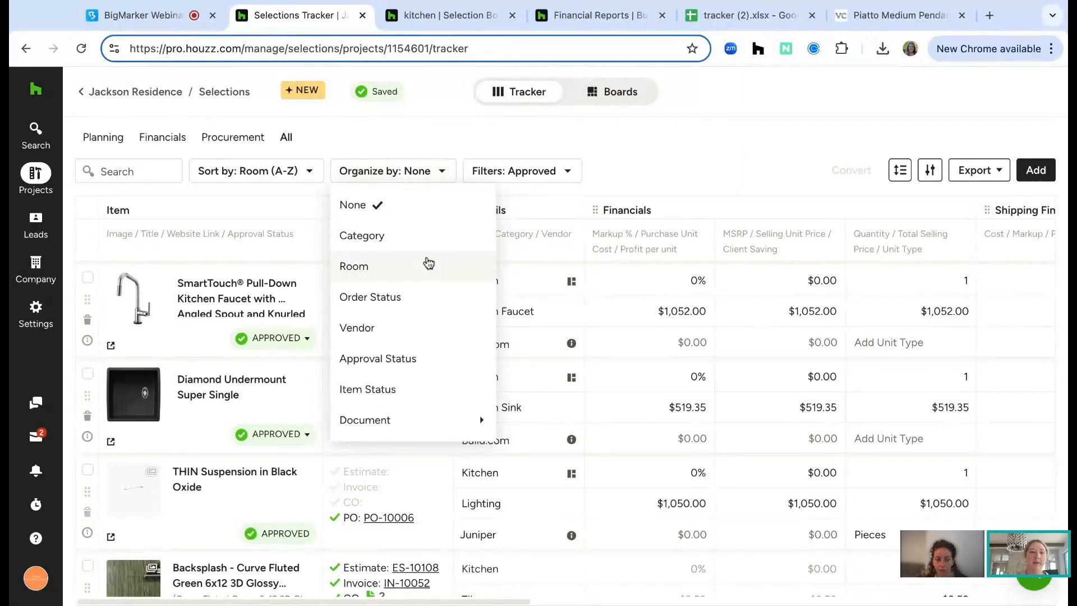
click(428, 263)
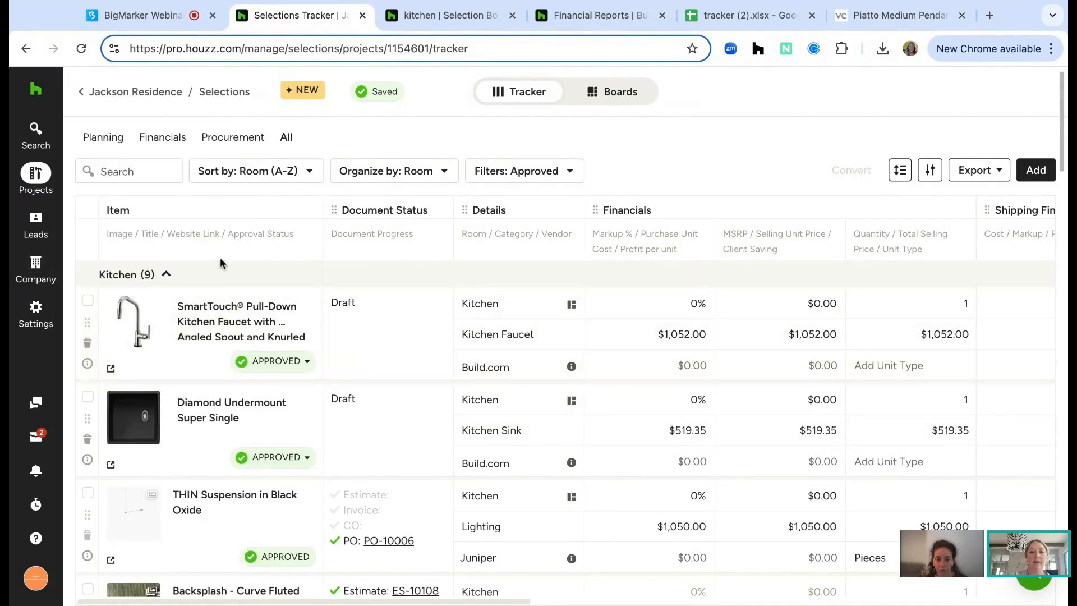
click(451, 174)
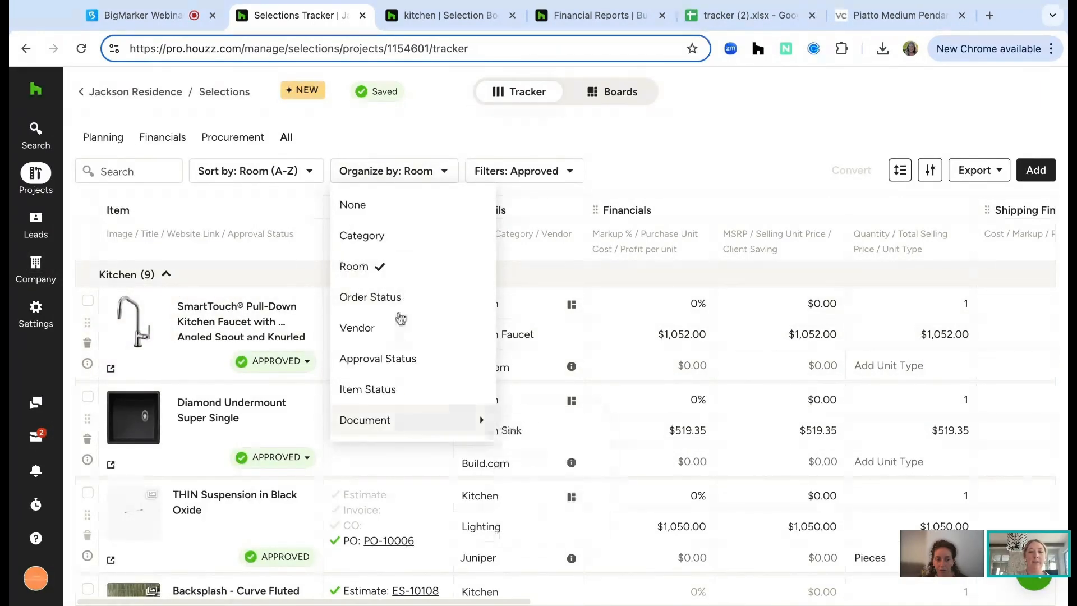
mouse_move(399, 420)
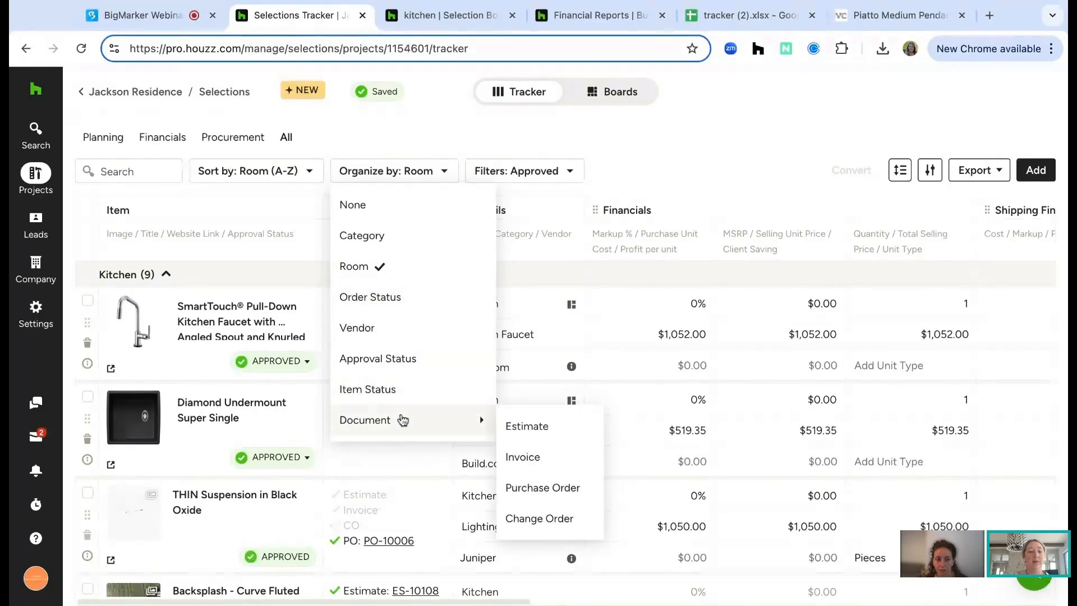
click(522, 458)
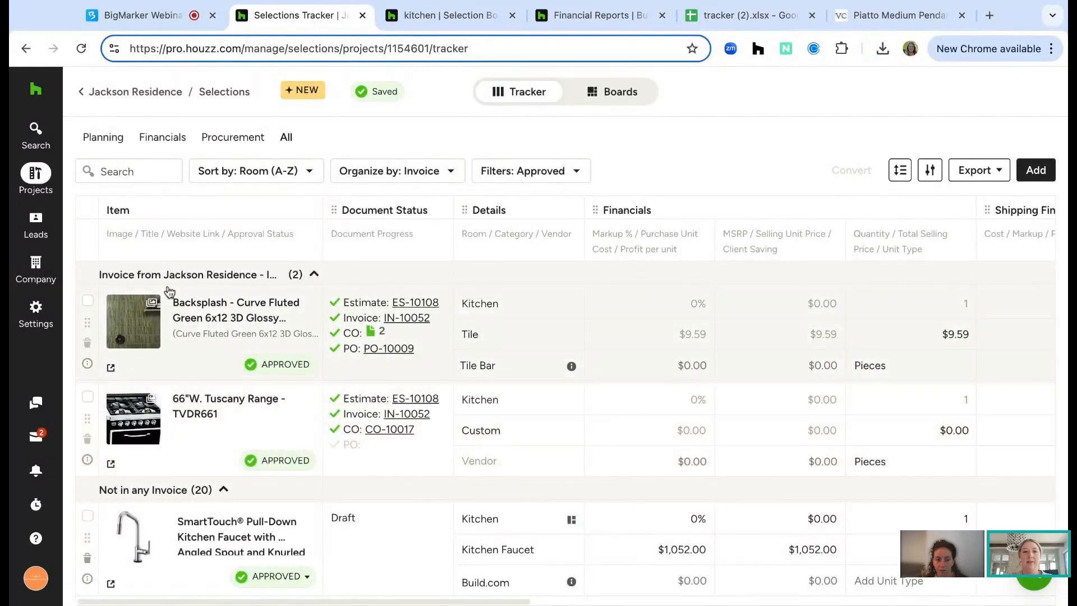
Step: Check the invoice groups and the documents linked to the backsplash tile, and set the organization back to None
mouse_move(341, 353)
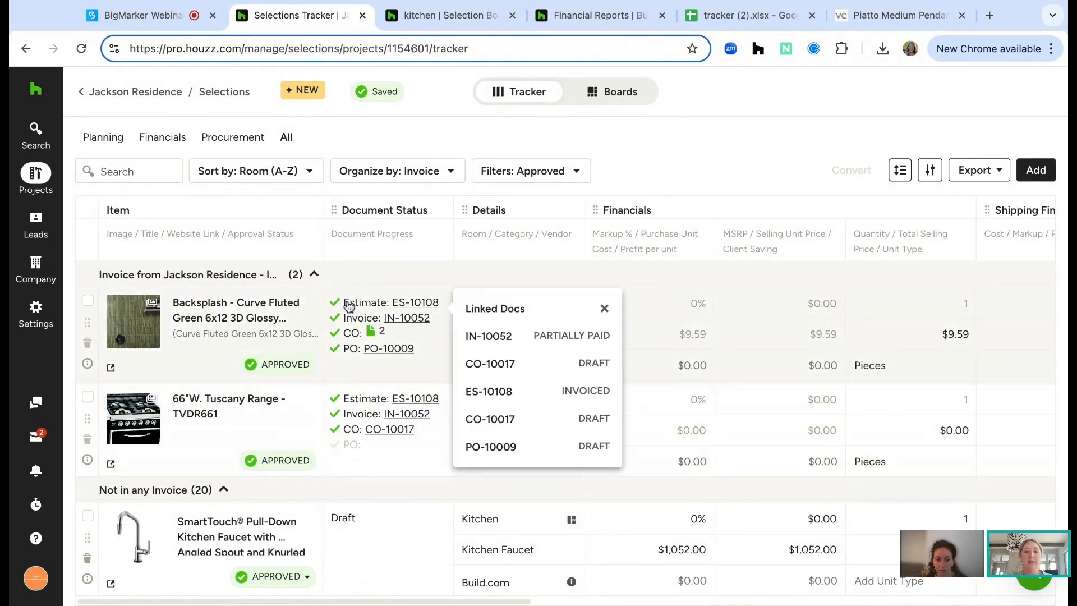
scroll(298, 527, down, 3)
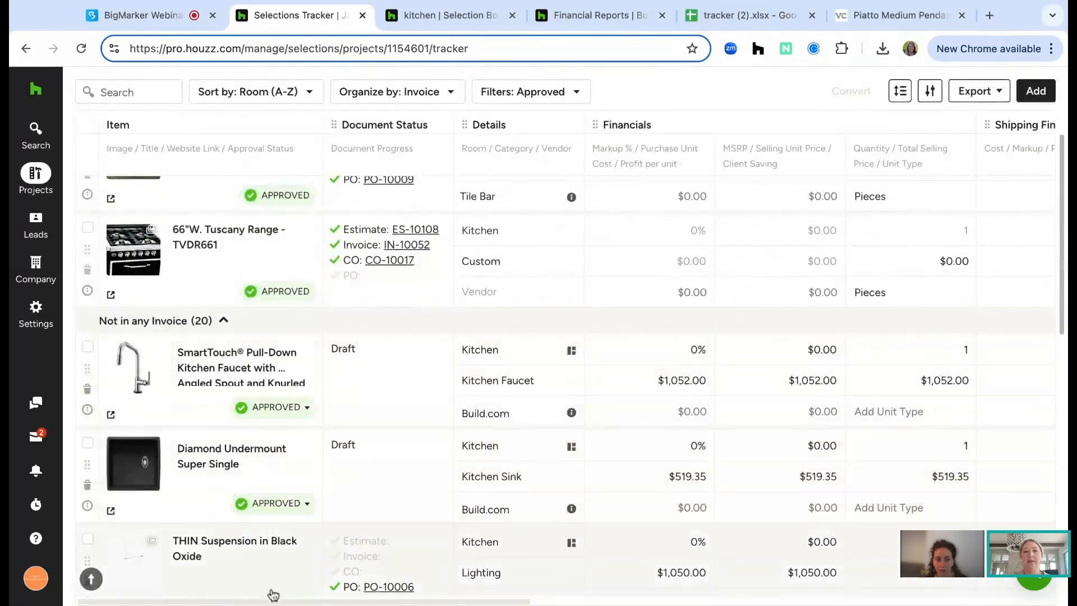
scroll(278, 412, up, 3)
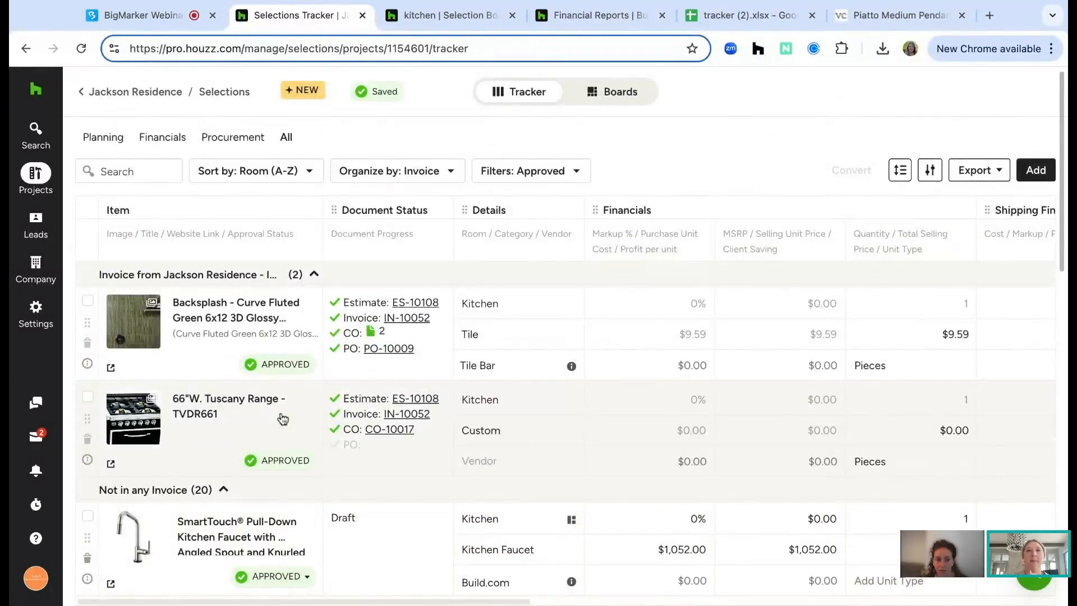
click(401, 171)
click(380, 219)
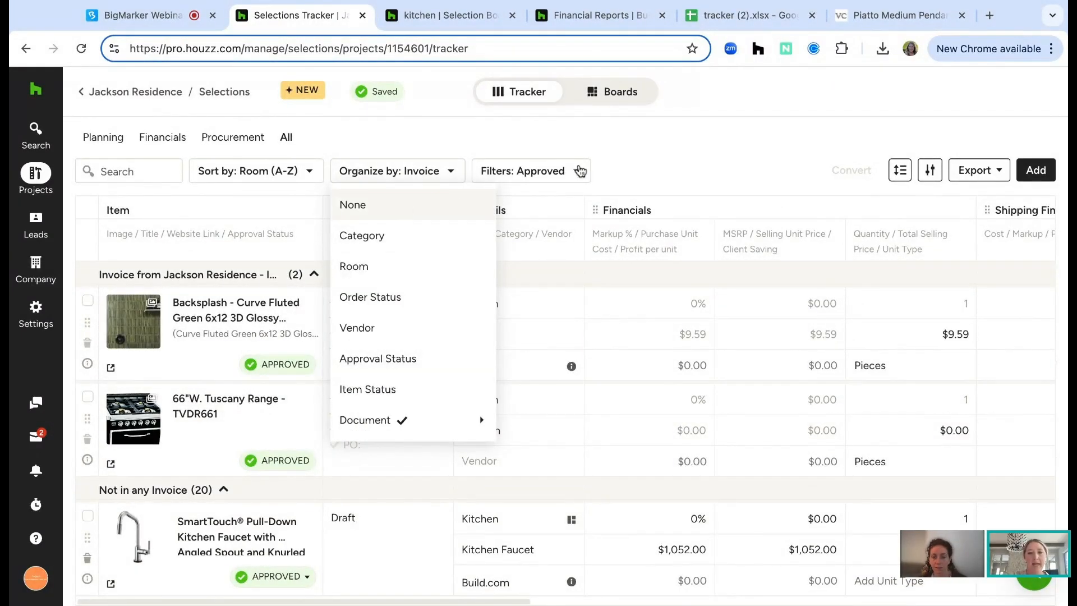
Step: Review the tracker's filter choices for approval status, document status, type, category, room and order status
click(543, 173)
mouse_move(530, 203)
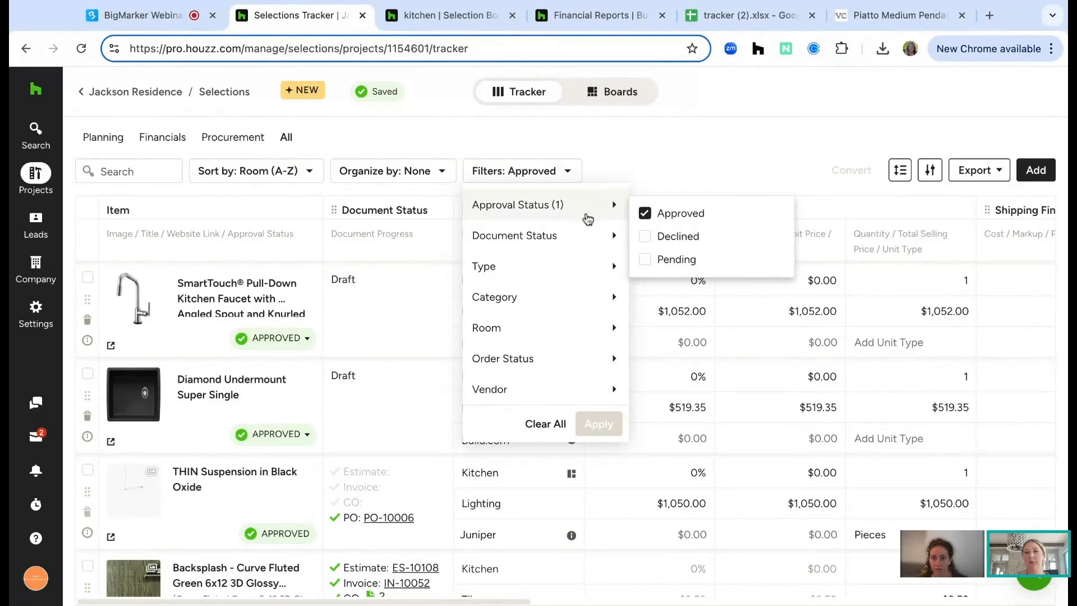
mouse_move(588, 248)
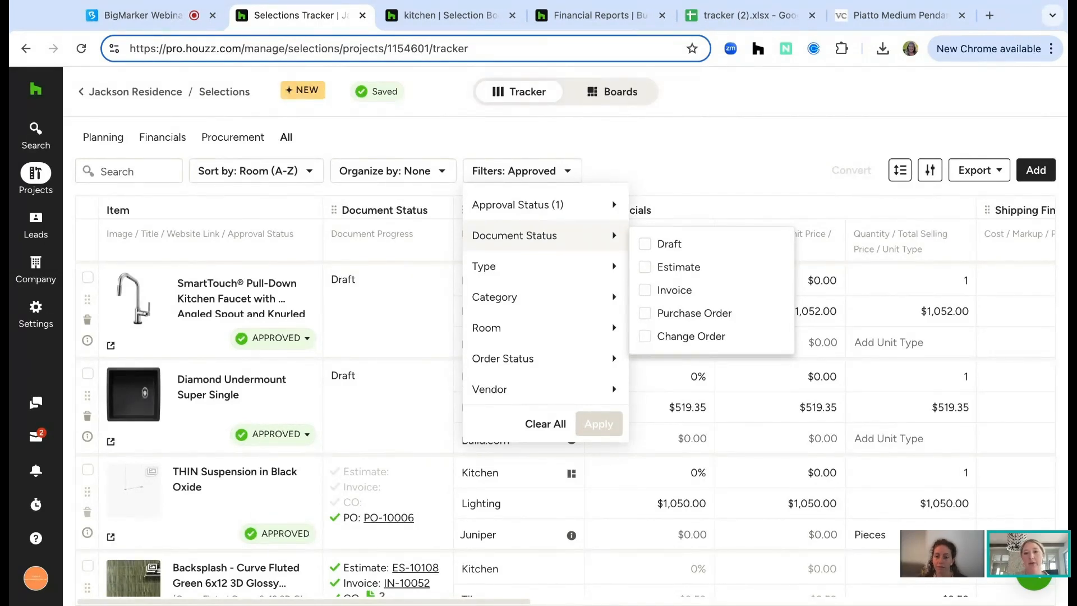
mouse_move(581, 269)
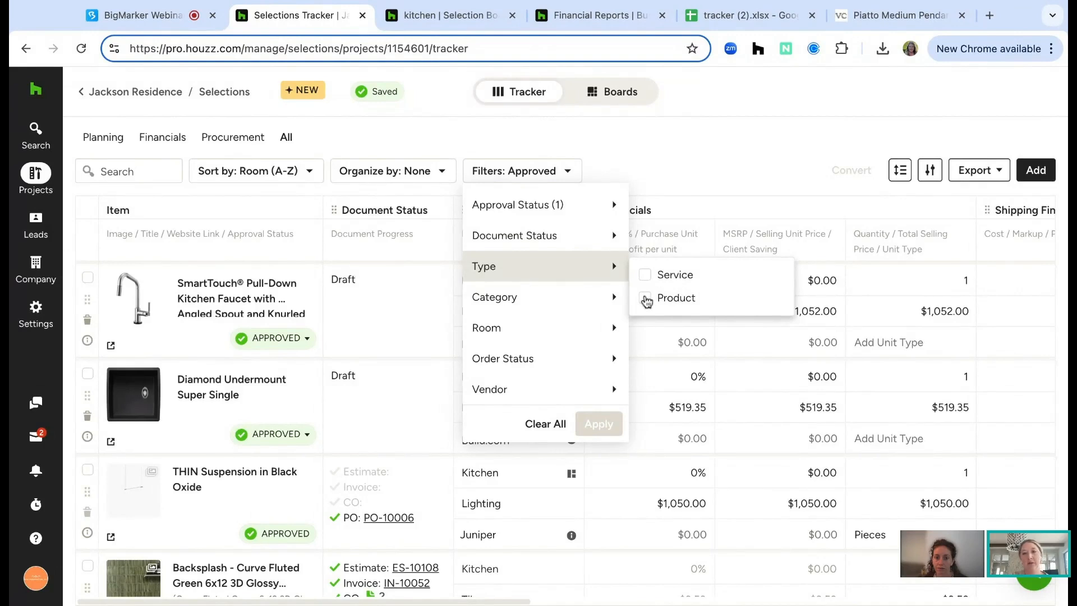
mouse_move(601, 298)
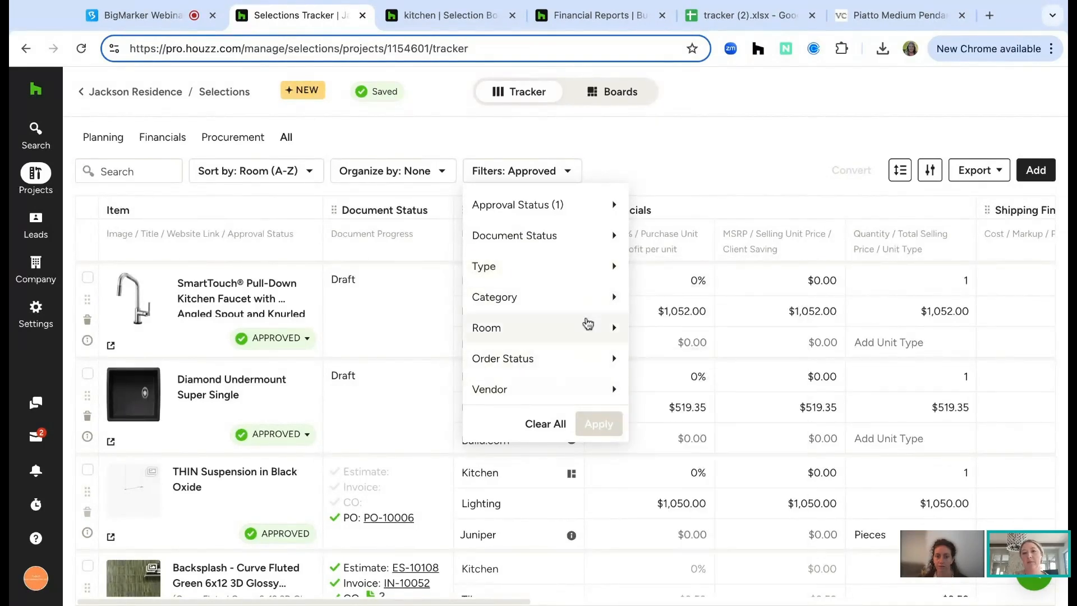
mouse_move(583, 375)
Step: Filter the approved items by the vendor Sherwin Williams
mouse_move(509, 397)
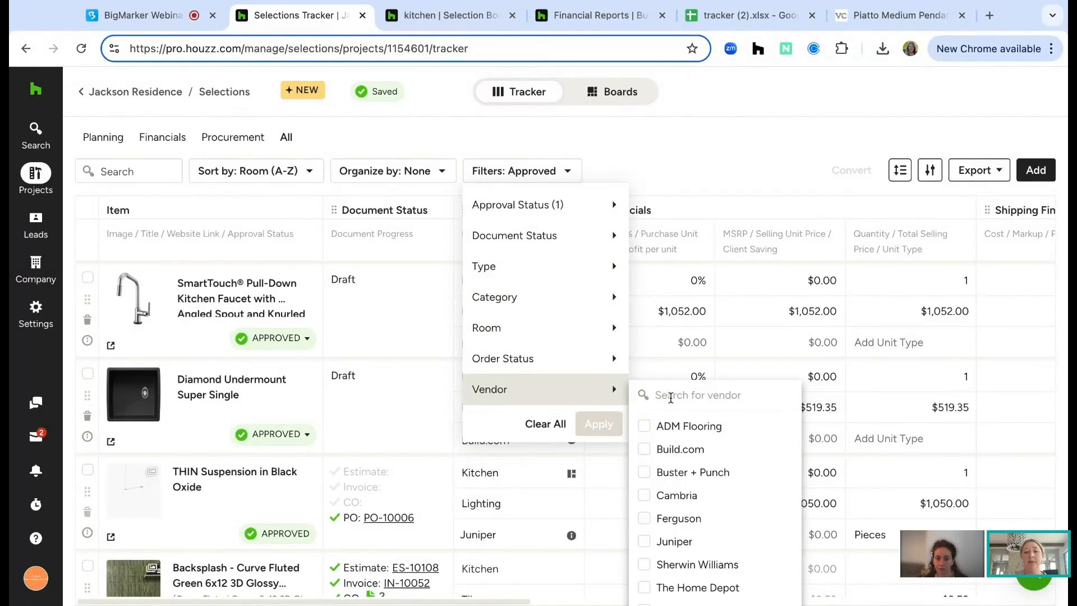
text(sher)
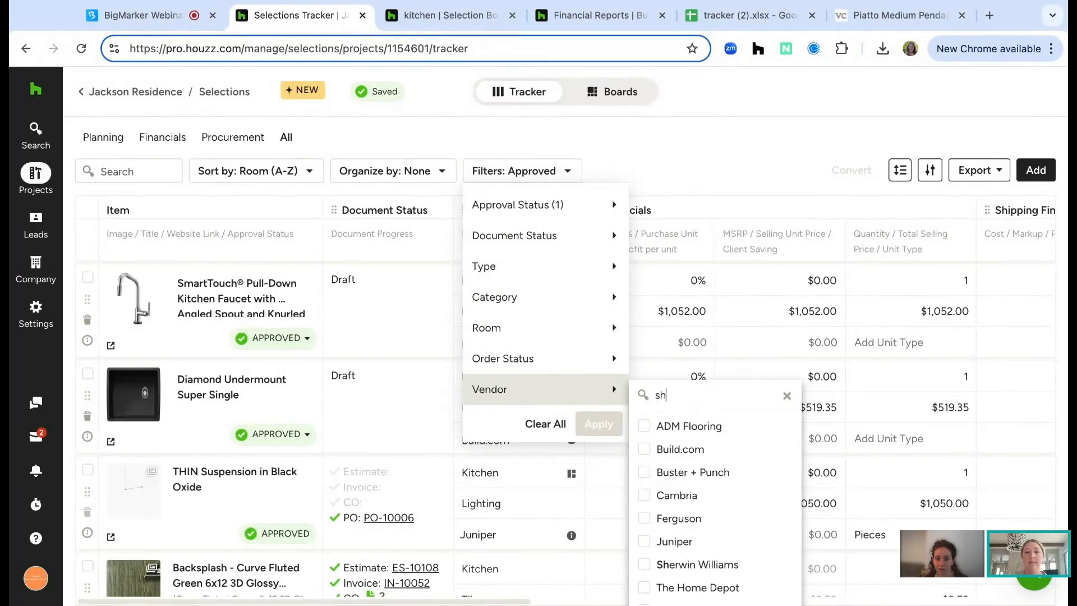
click(650, 427)
click(604, 425)
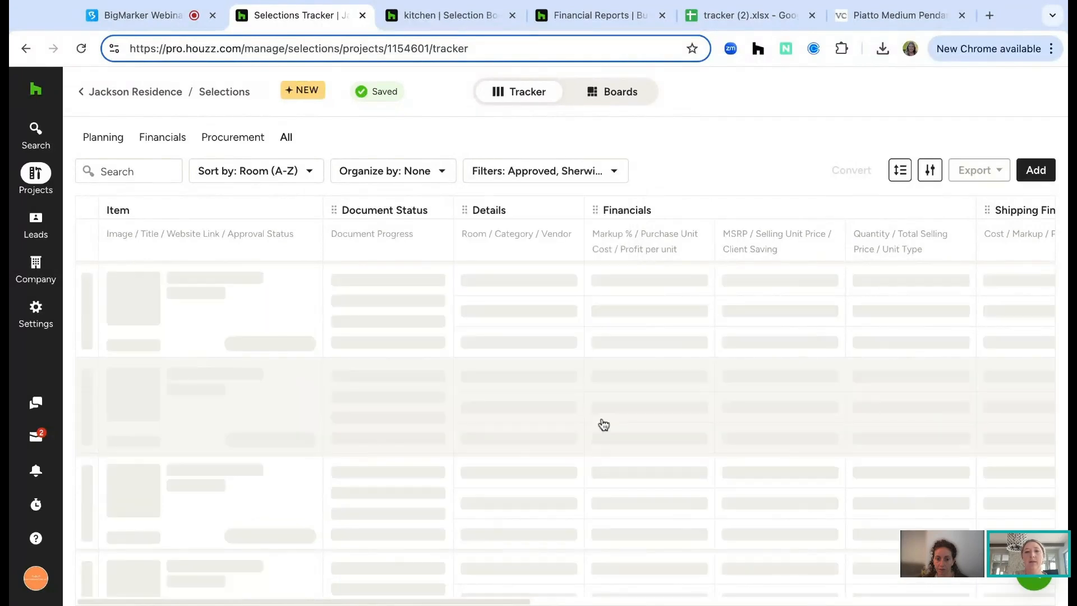
Step: Change the vendor filter from Sherwin Williams to Ferguson and apply it
click(576, 173)
mouse_move(616, 389)
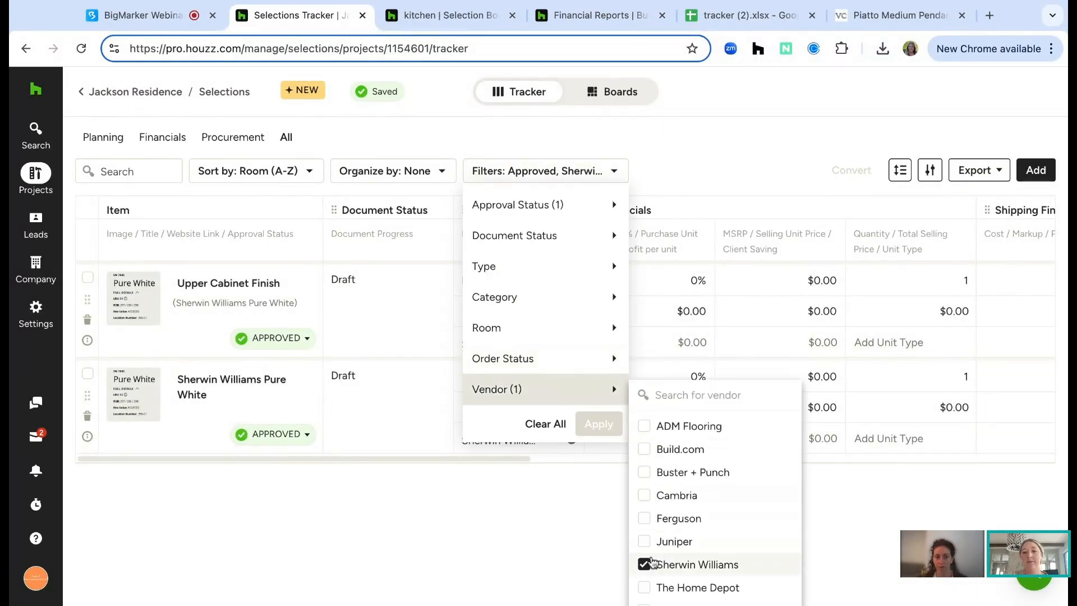
click(643, 564)
click(644, 519)
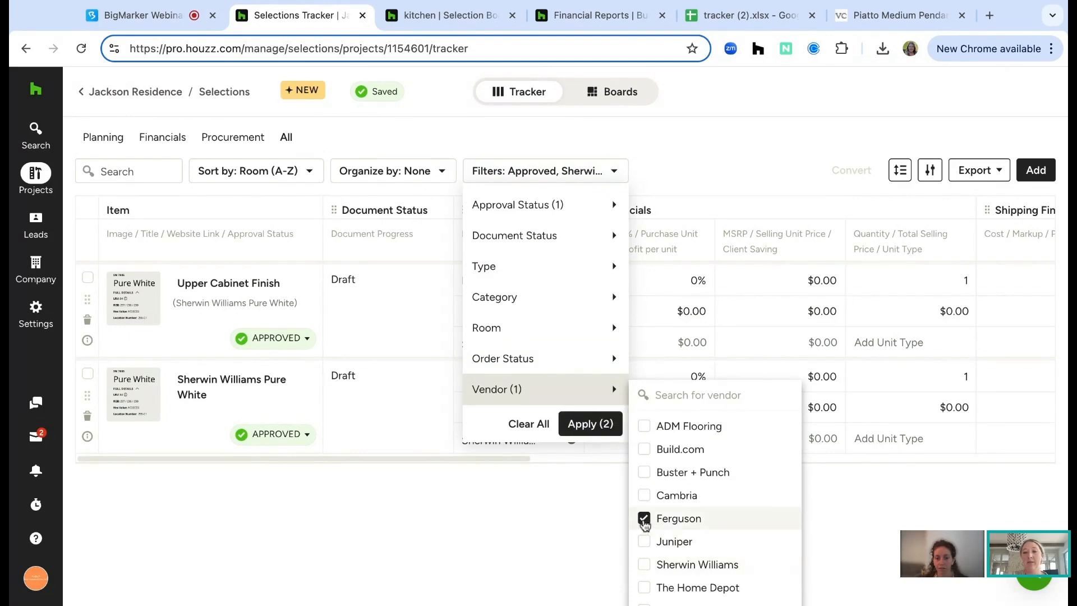
click(591, 424)
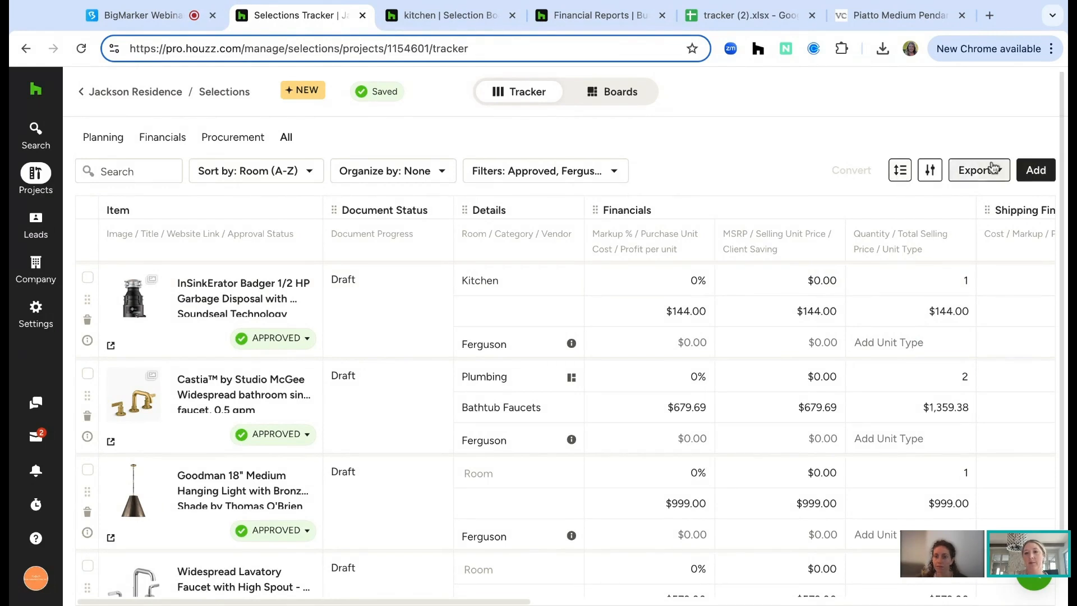
Step: Try the Flat line height in the tracker, compare it with Stacked, and switch back to Stacked
click(897, 176)
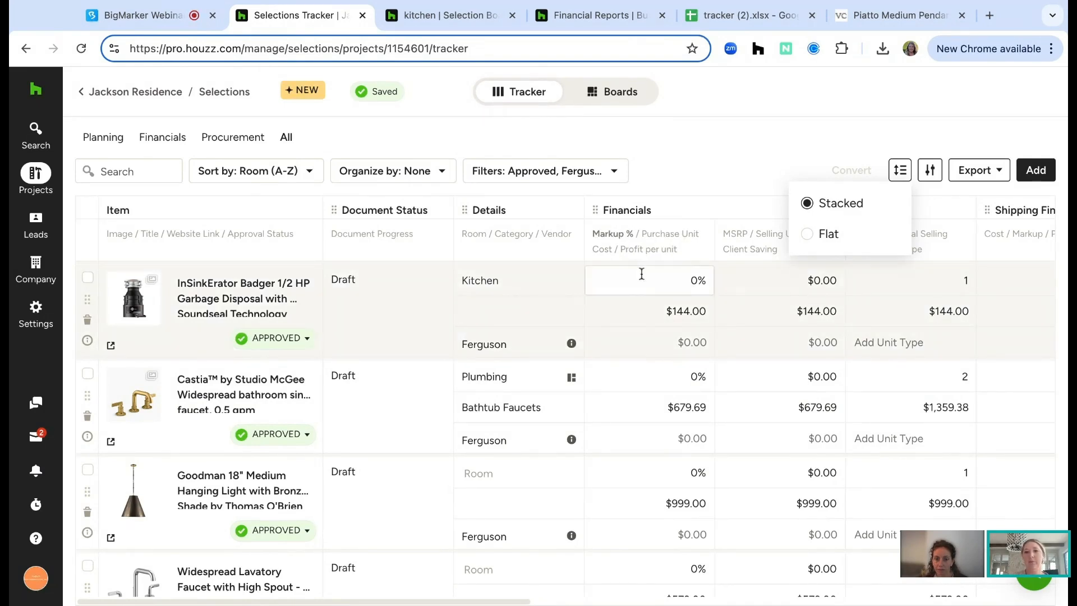
click(806, 244)
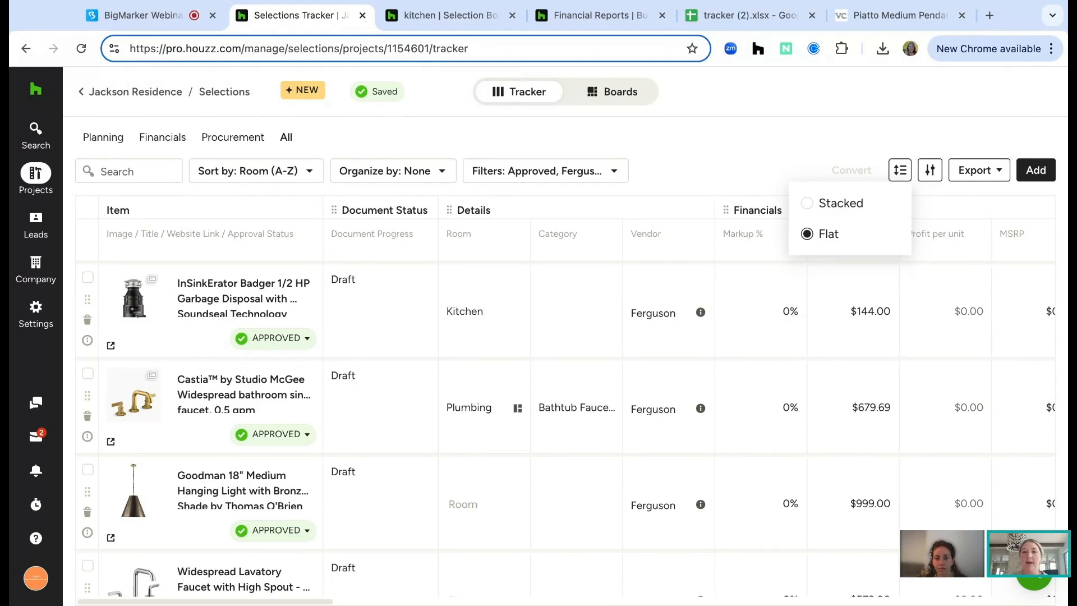
click(806, 204)
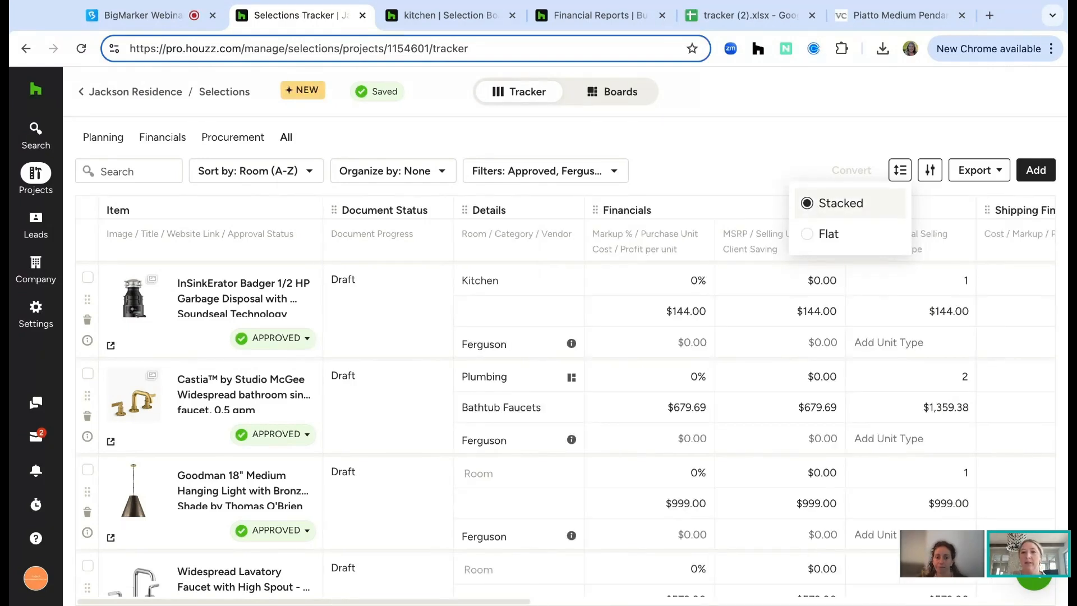
click(810, 237)
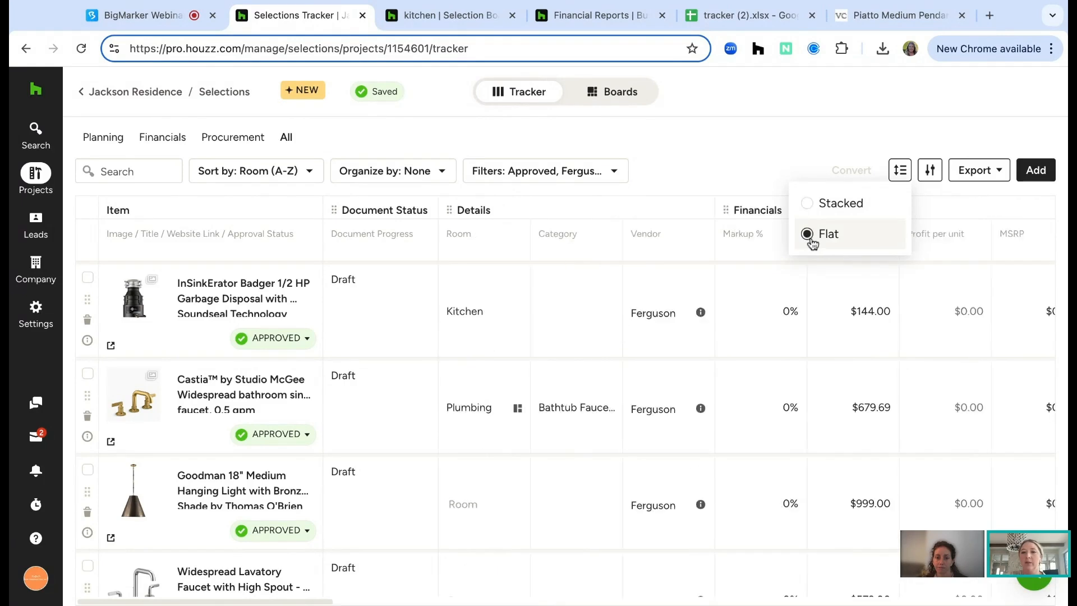
click(810, 207)
click(831, 148)
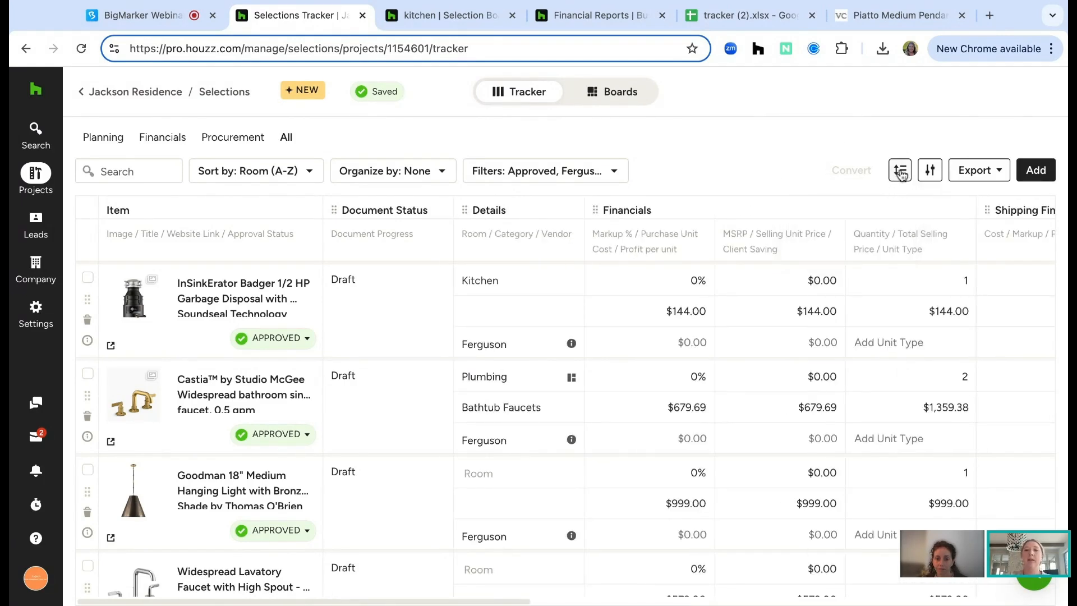
Step: Add a custom tracker field named Warranty Expiration with the Date field type and save it
click(930, 171)
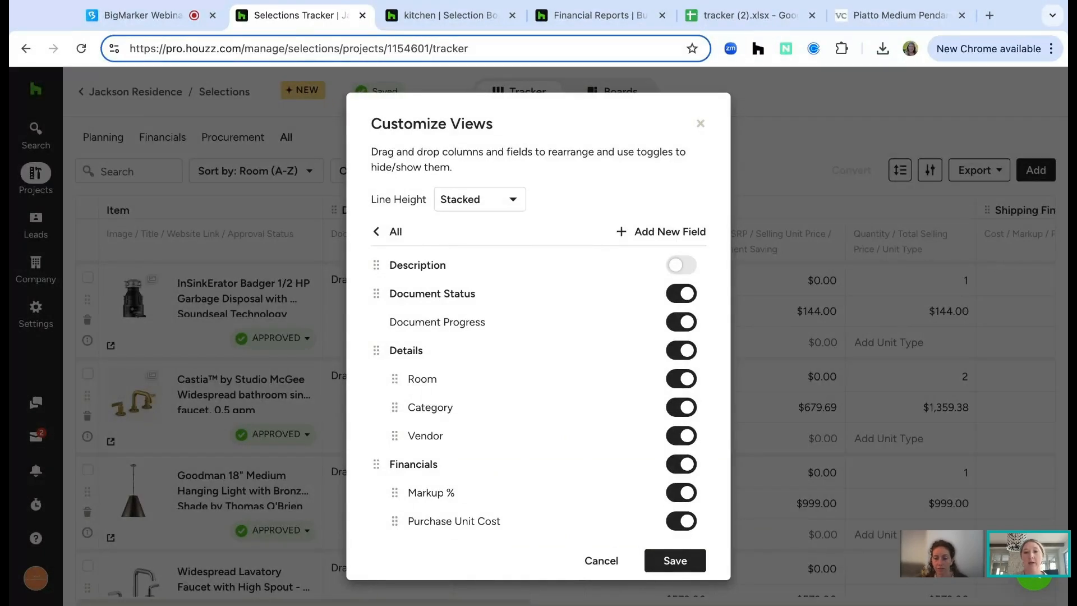
click(686, 232)
text(Warranty)
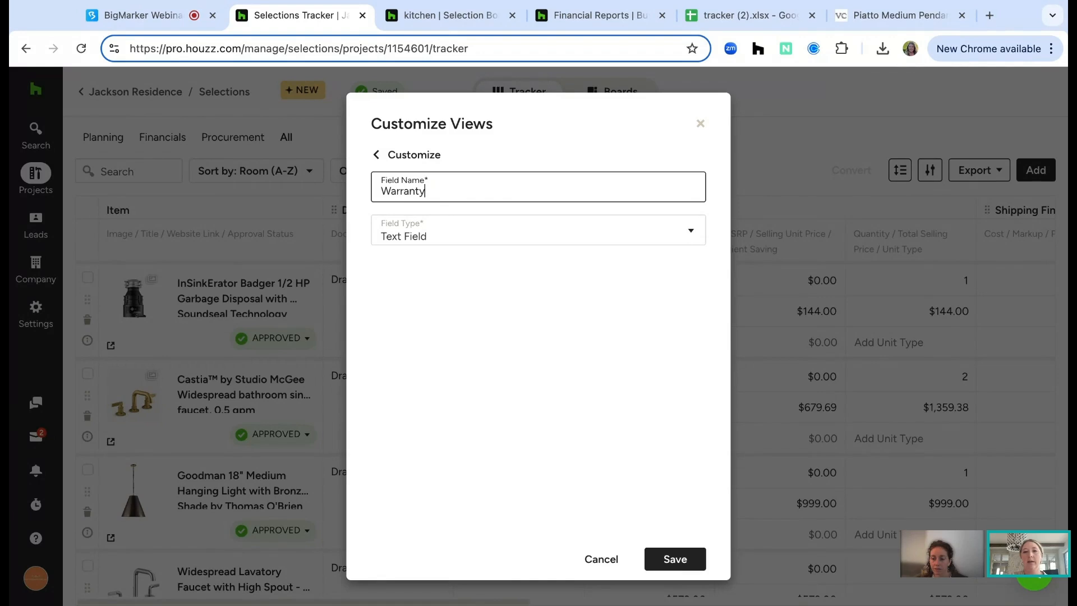
click(554, 240)
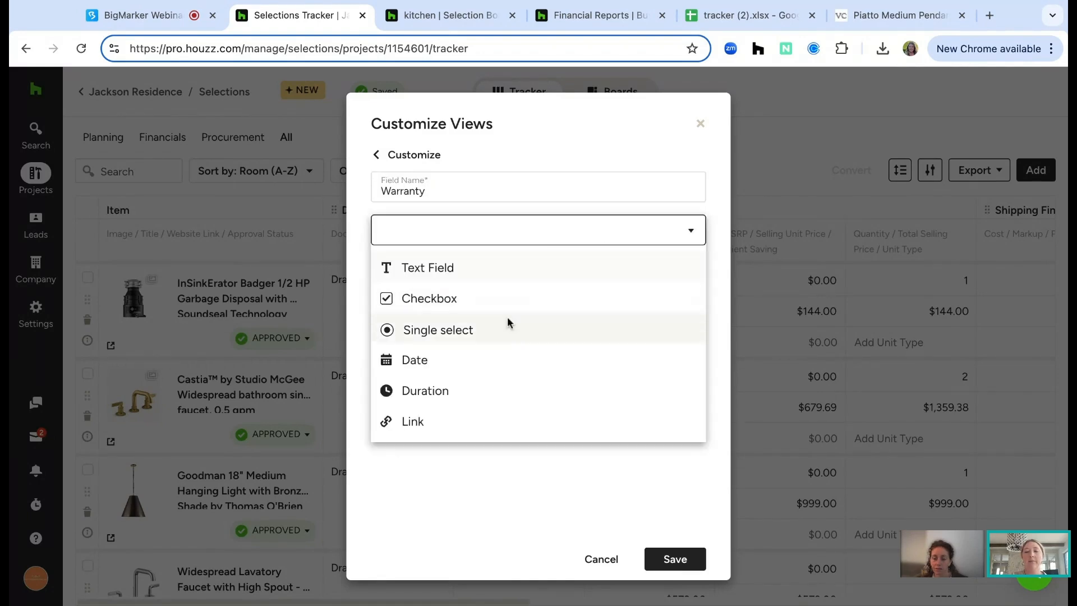
click(446, 359)
click(486, 190)
text(Expirationg)
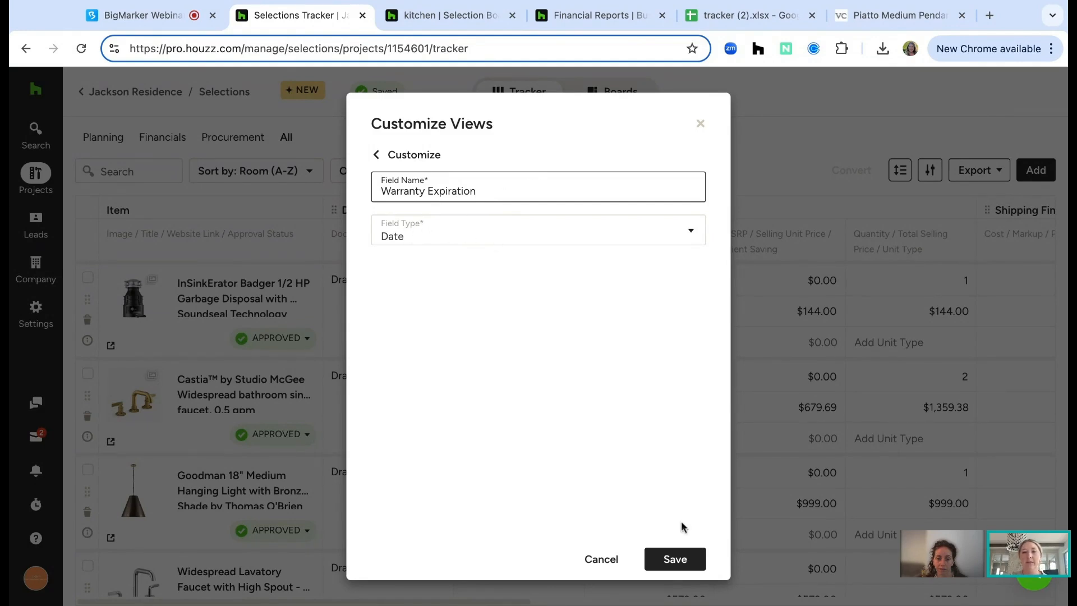
click(675, 560)
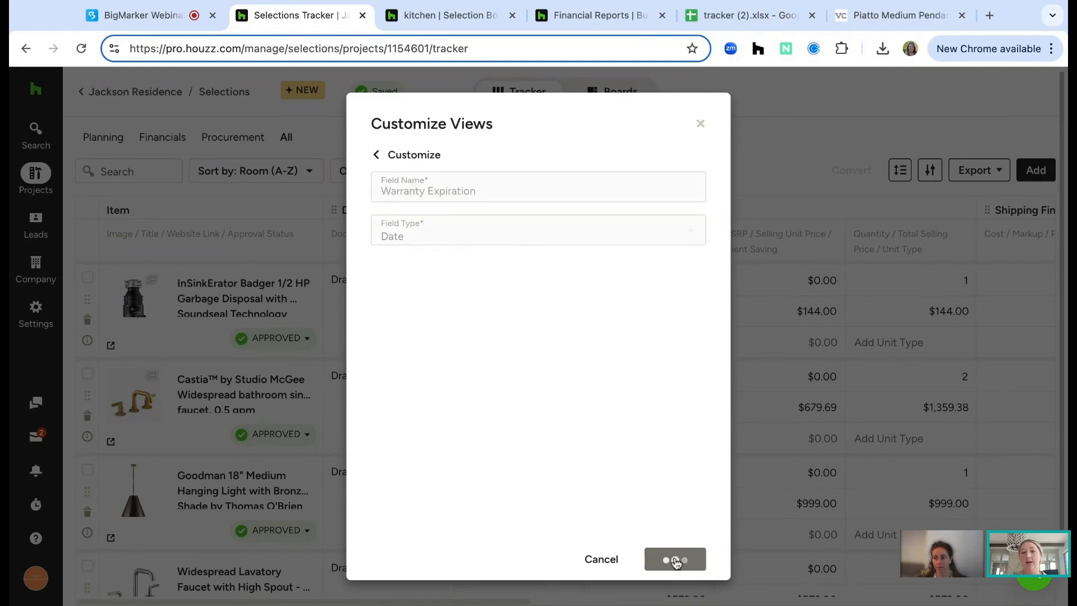
Step: Move the Warranty Expiration field above Assignee in Additional Info, and hide the Install Date and Shipping Side Mark fields
scroll(577, 471, down, 10)
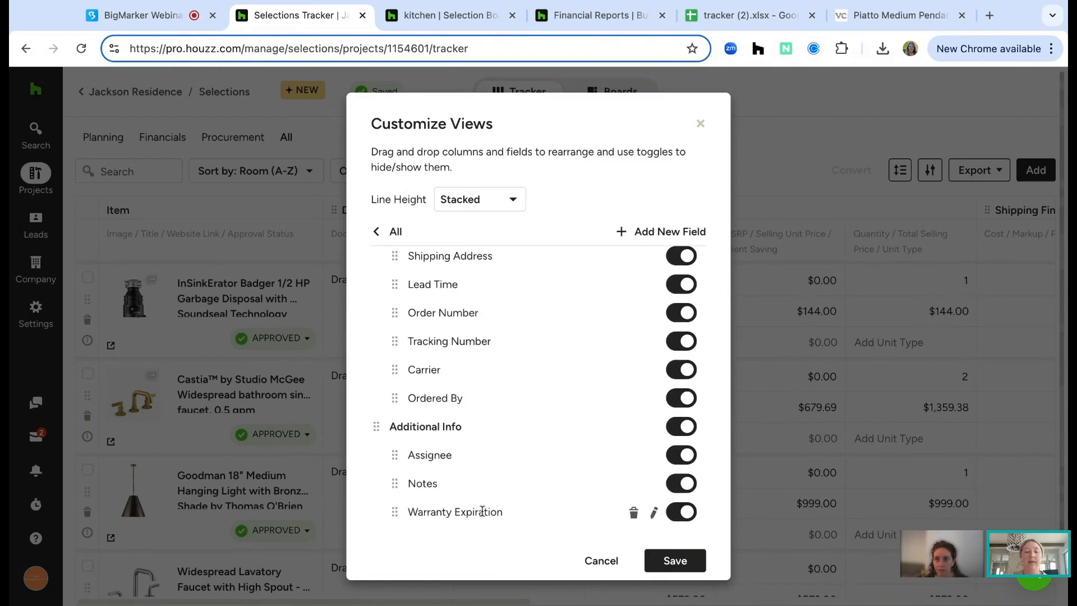
drag(398, 516, 393, 461)
scroll(420, 370, up, 1)
scroll(416, 386, up, 1)
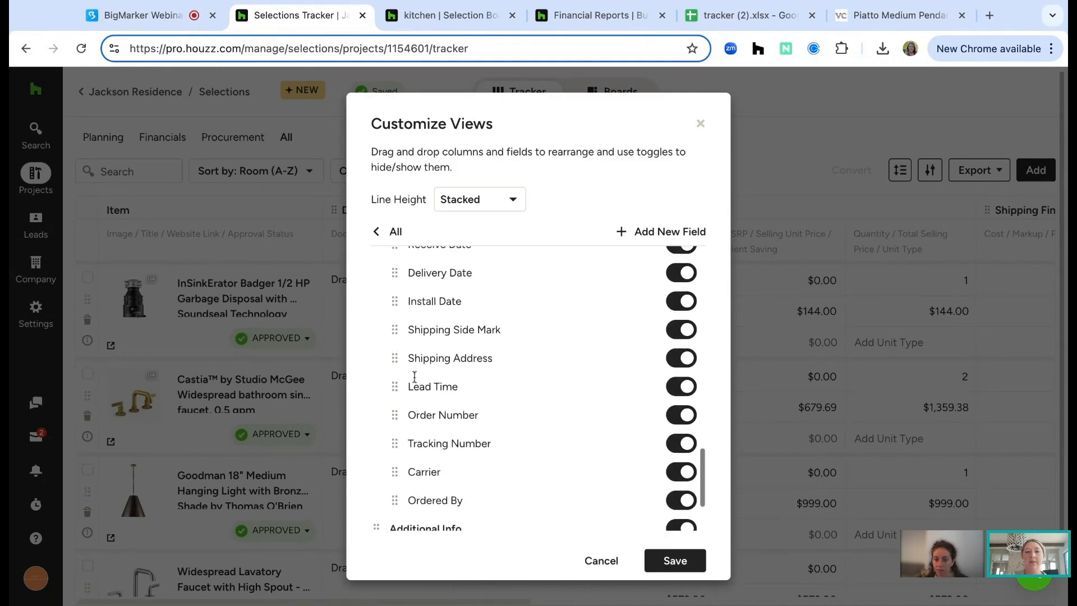
click(689, 303)
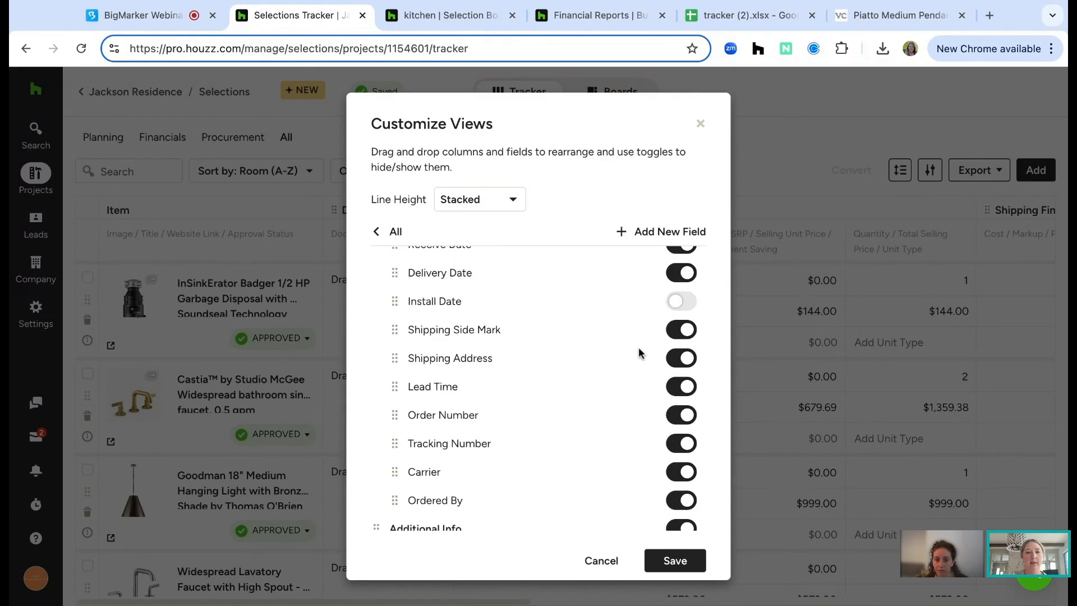
click(688, 330)
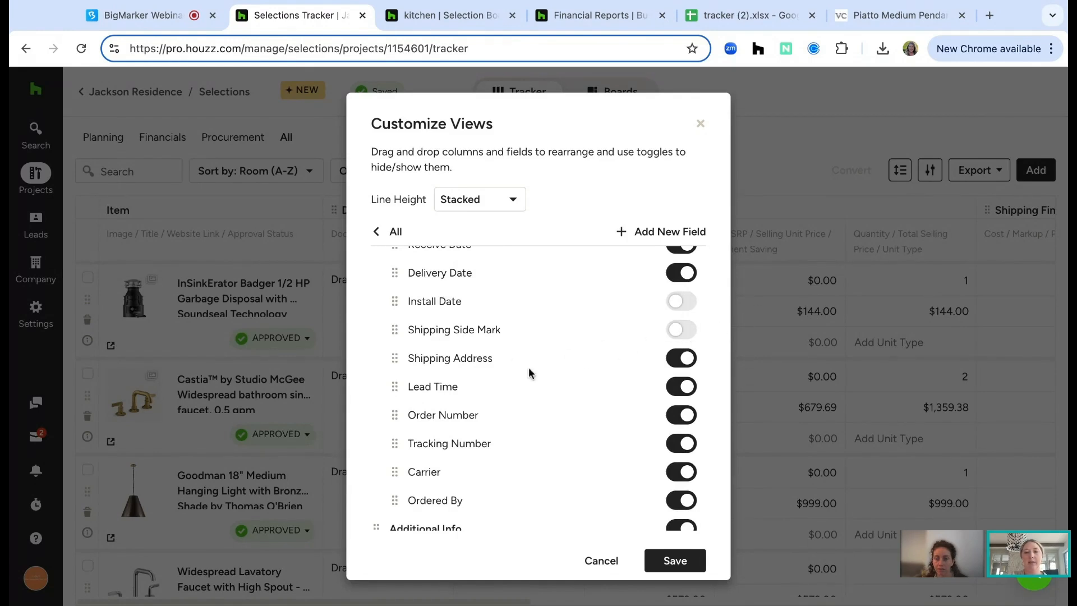
Step: Move Order Number directly below Delivery Date, hide the Dimensions field, and save the customized view
drag(394, 414, 395, 301)
scroll(432, 337, up, 5)
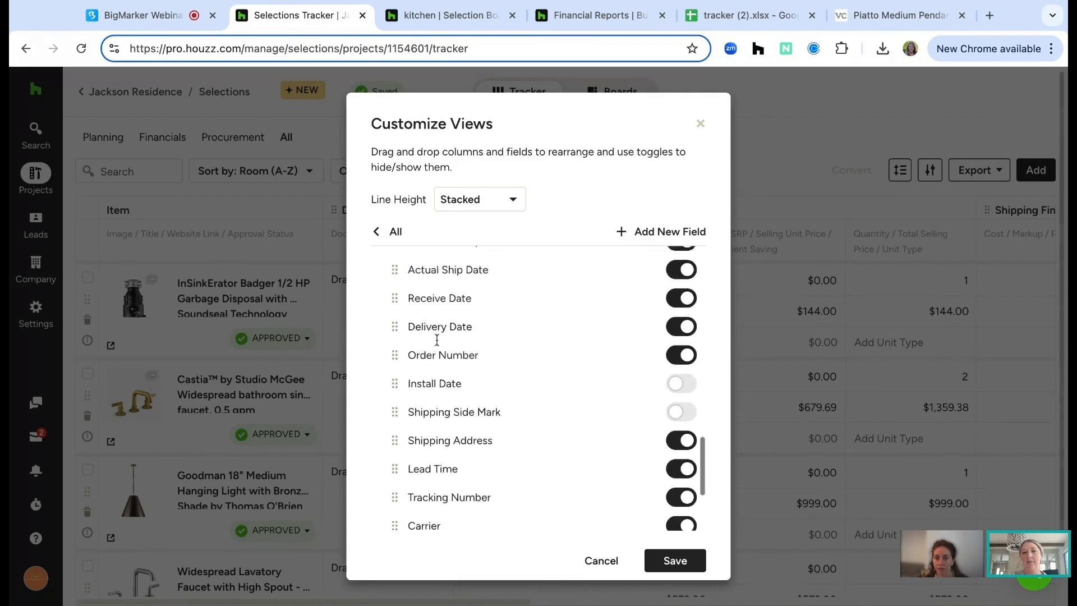
scroll(437, 339, up, 3)
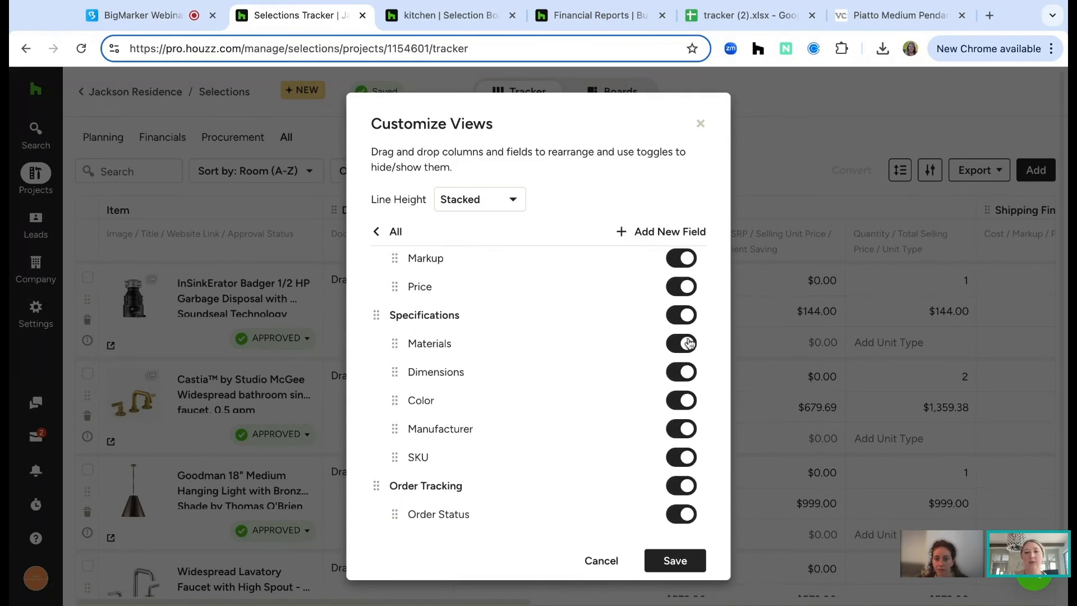
click(689, 381)
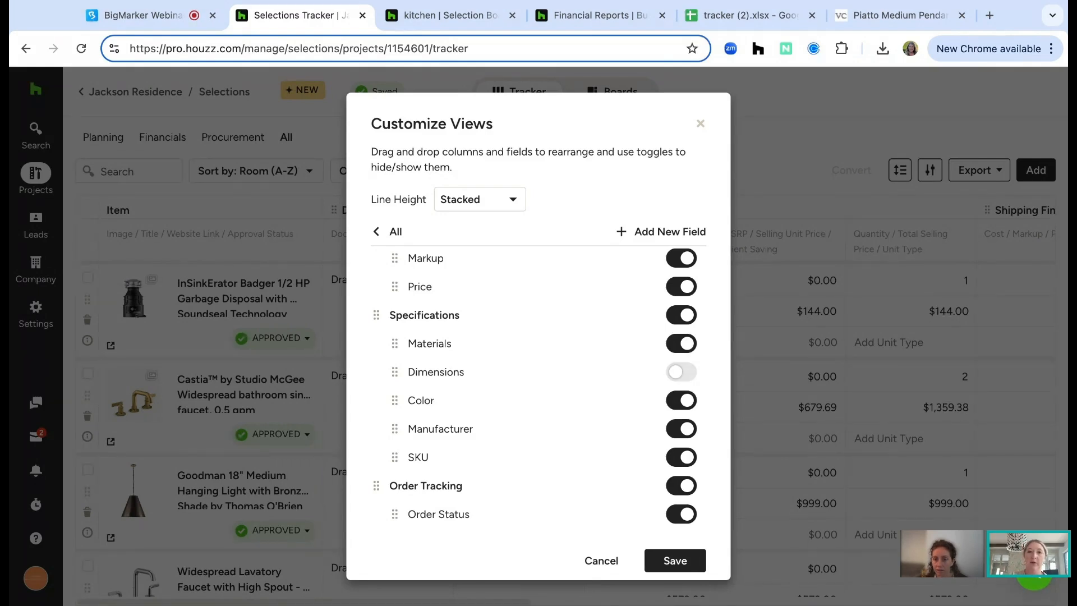
click(687, 560)
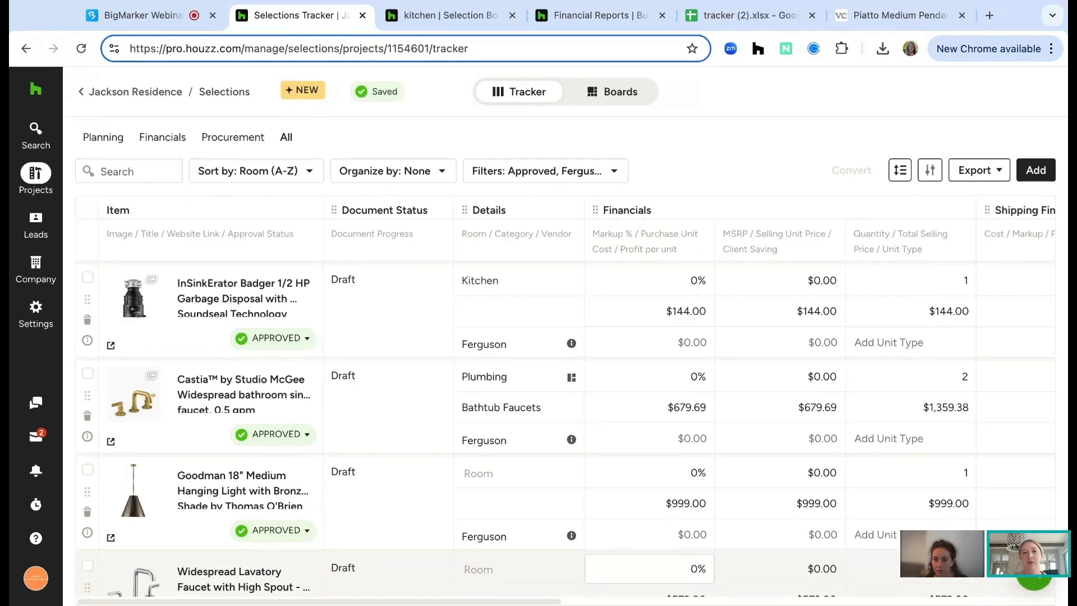
Step: Set the warranty expiration of the InSinkErator garbage disposal to September 30, 2024
scroll(836, 471, right, 10)
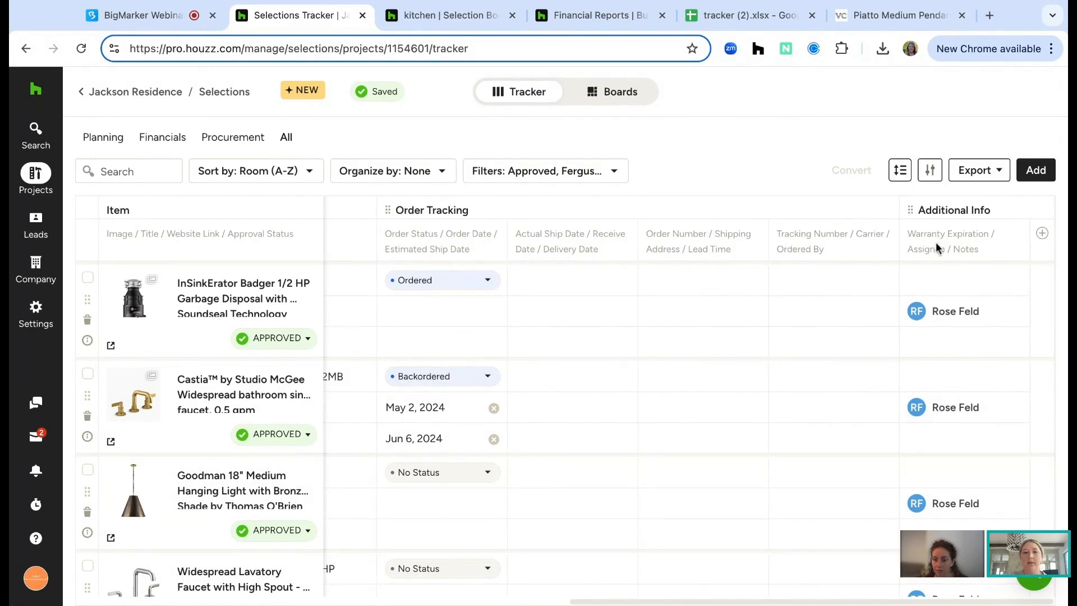
click(934, 284)
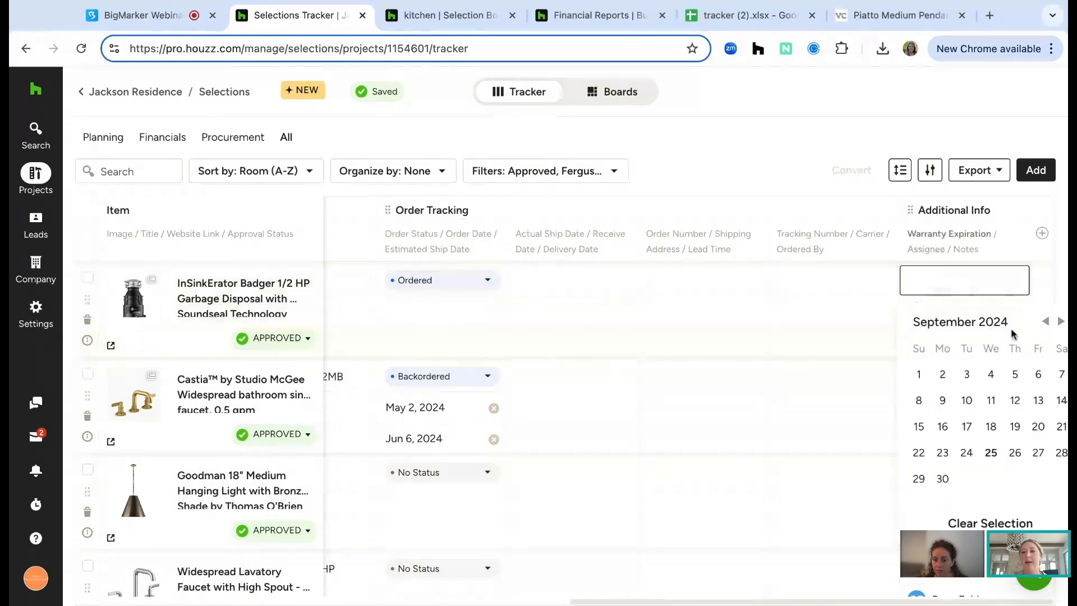
click(1061, 323)
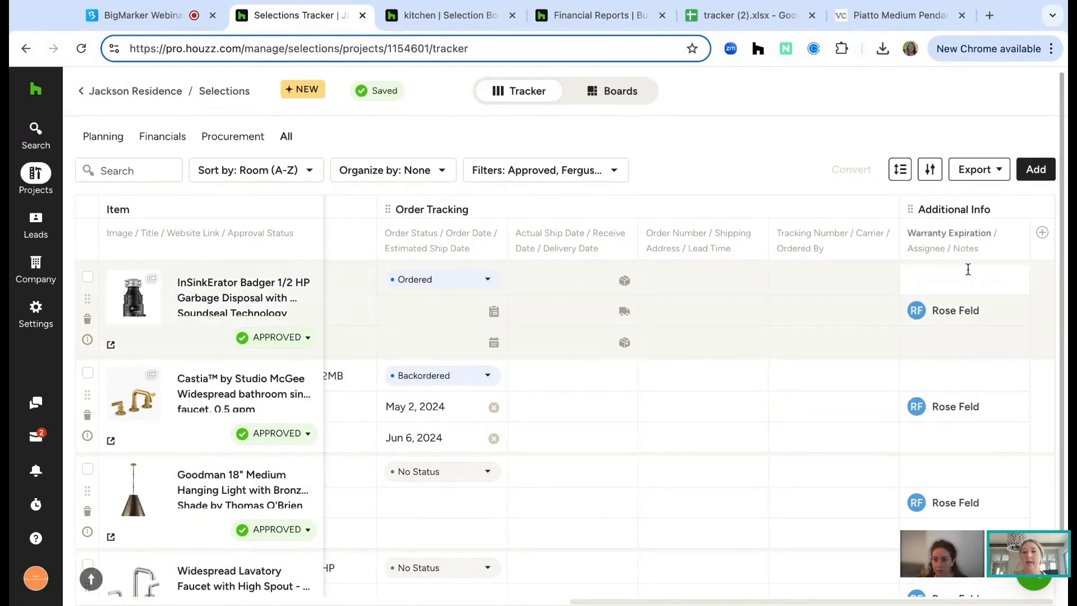
click(1004, 280)
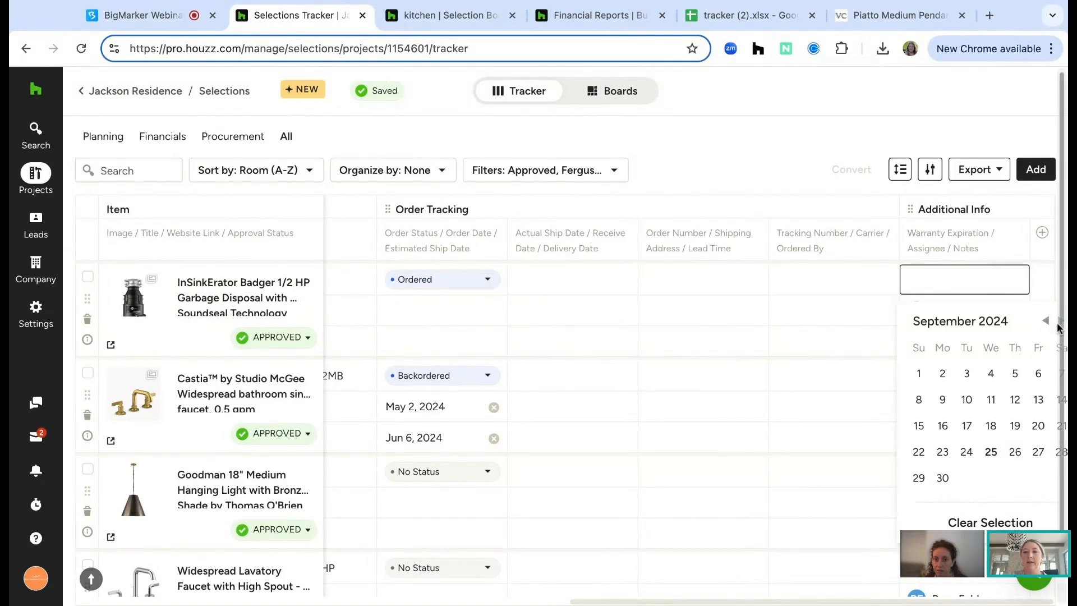
drag(1068, 313, 1076, 314)
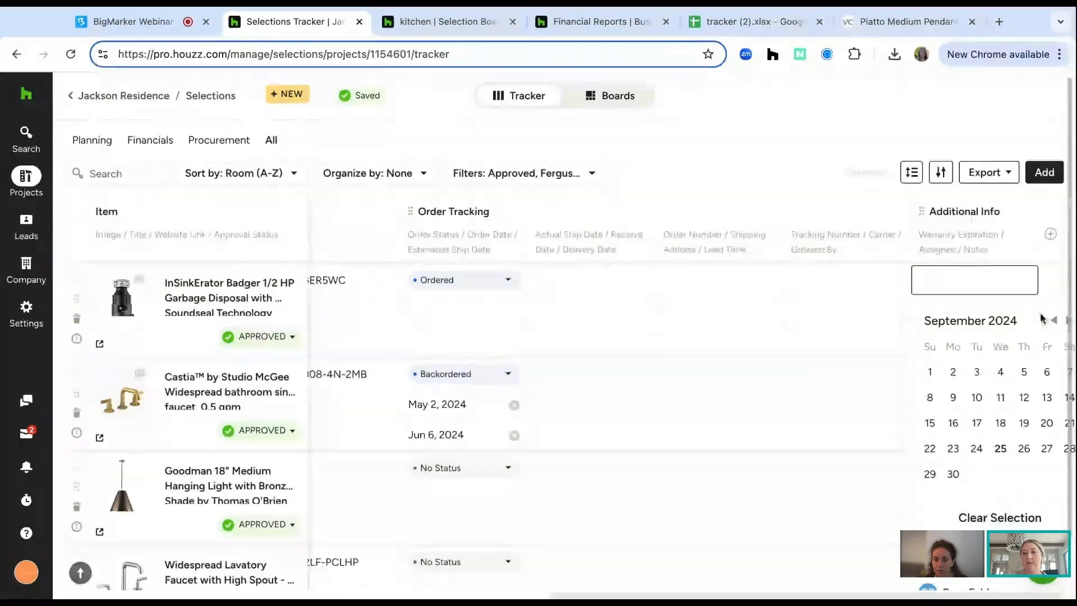
click(1066, 322)
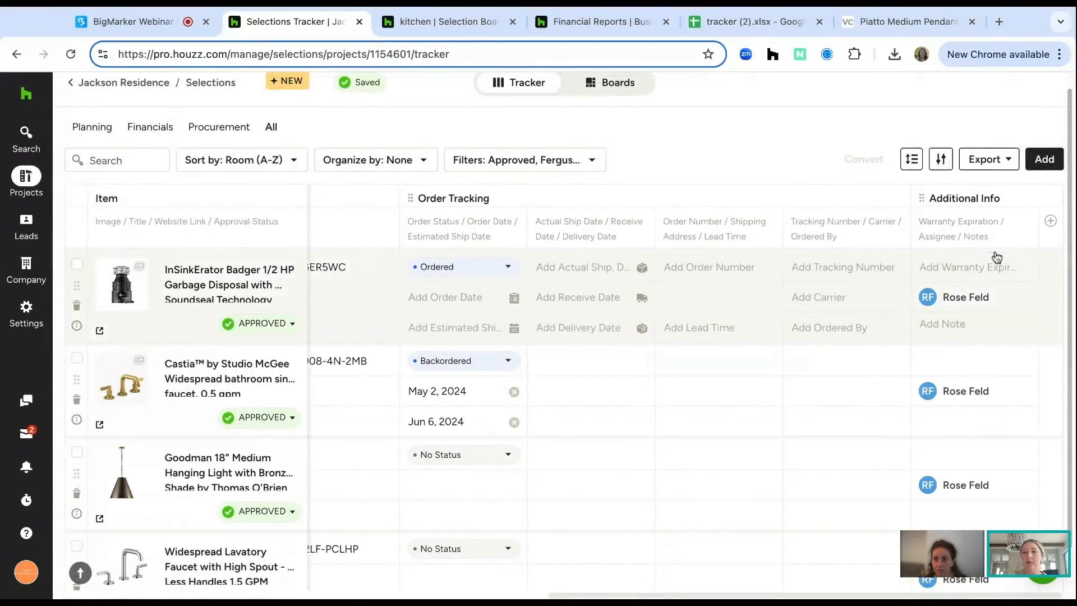
click(981, 263)
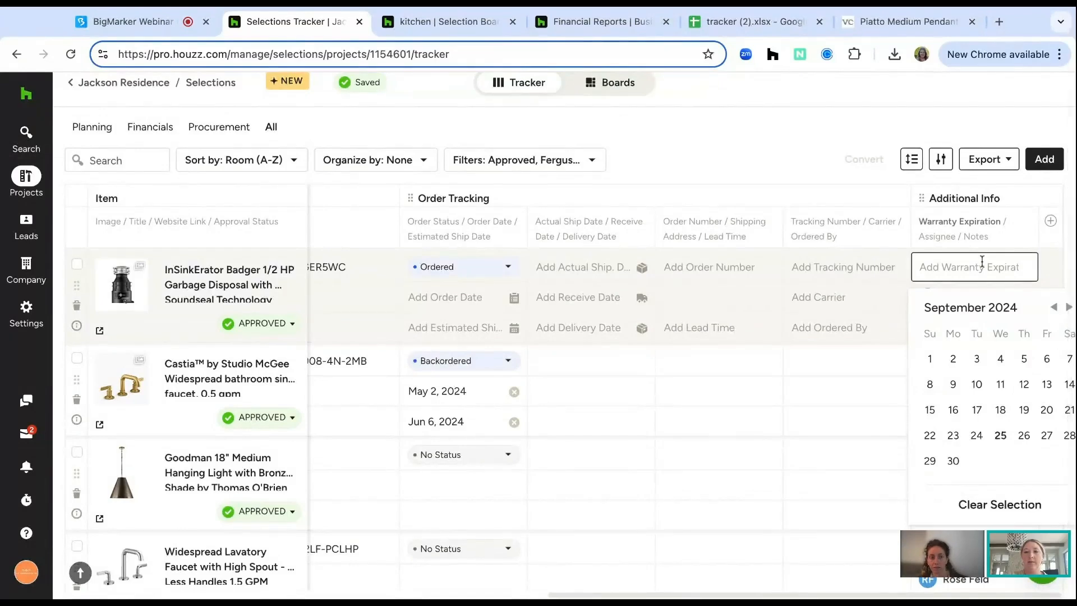
click(953, 463)
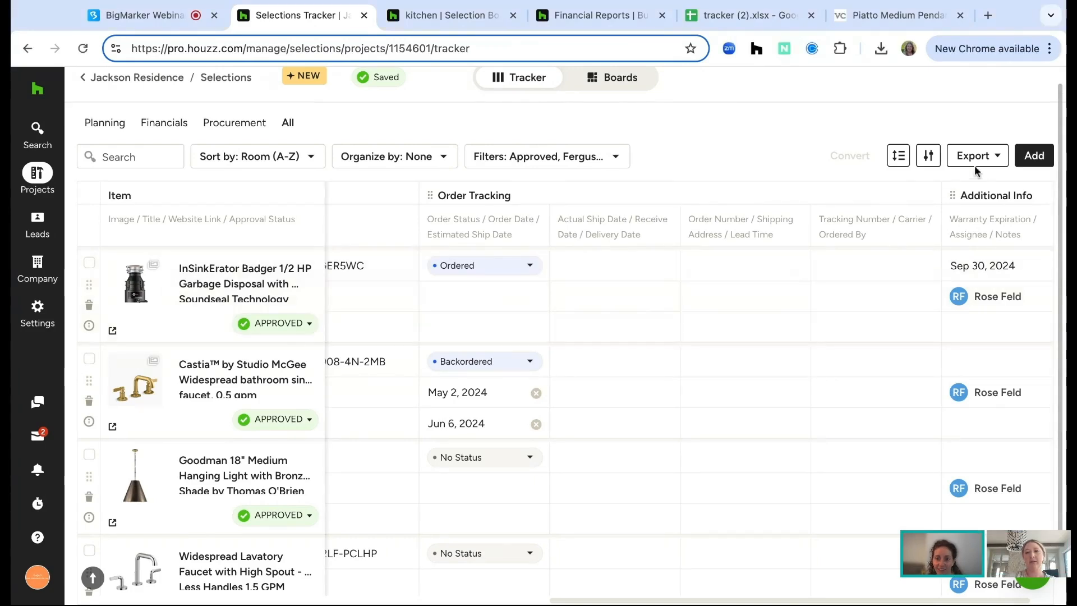
Step: Review the column choices for the custom Excel export of the tracker and close it without downloading
click(988, 166)
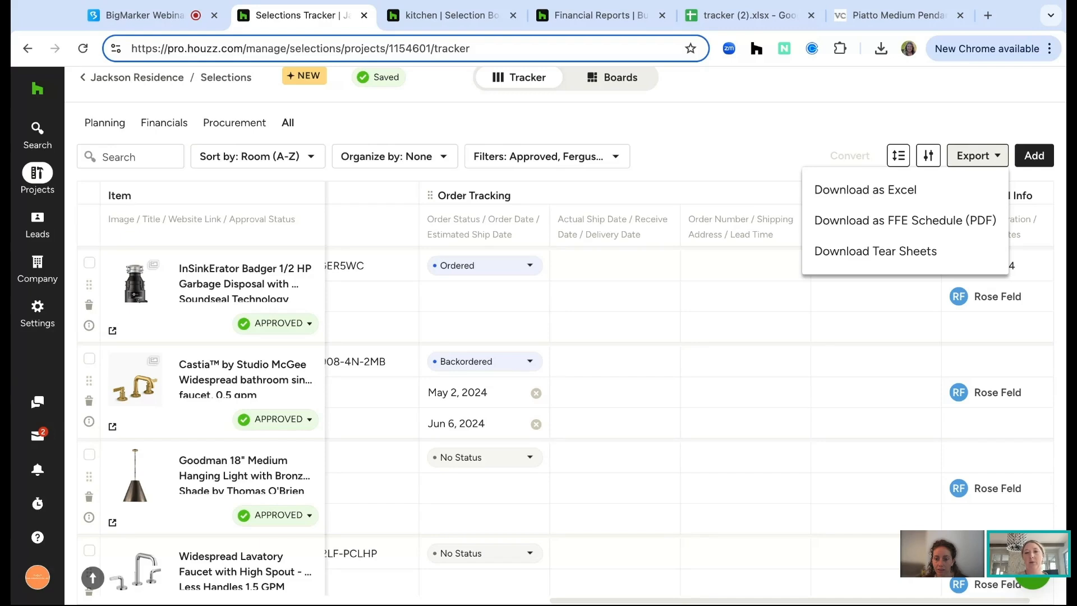
click(907, 189)
click(522, 246)
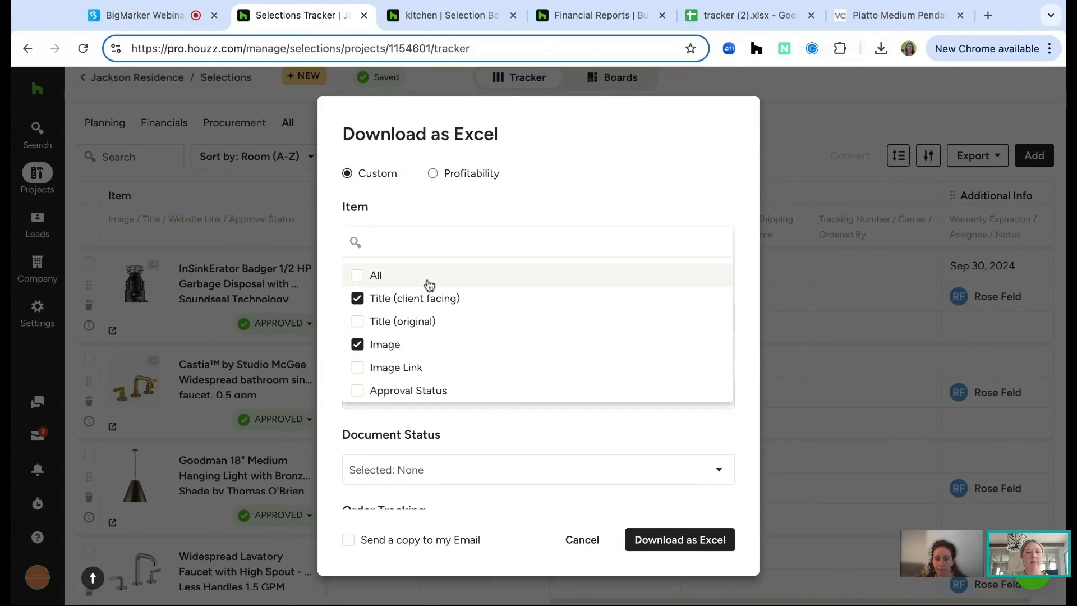
click(572, 158)
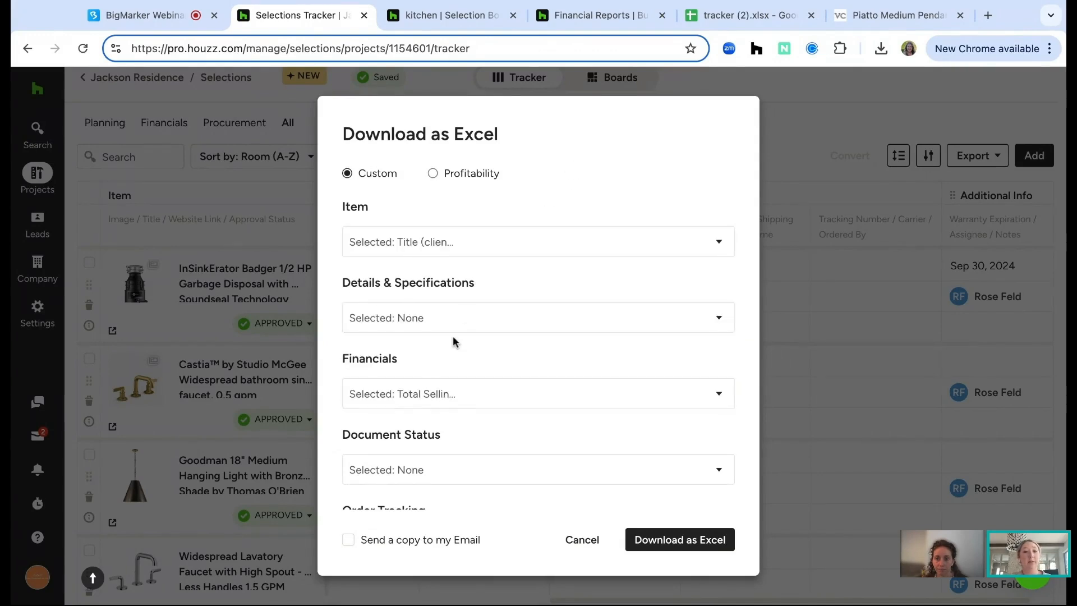
scroll(452, 335, down, 3)
scroll(442, 269, down, 2)
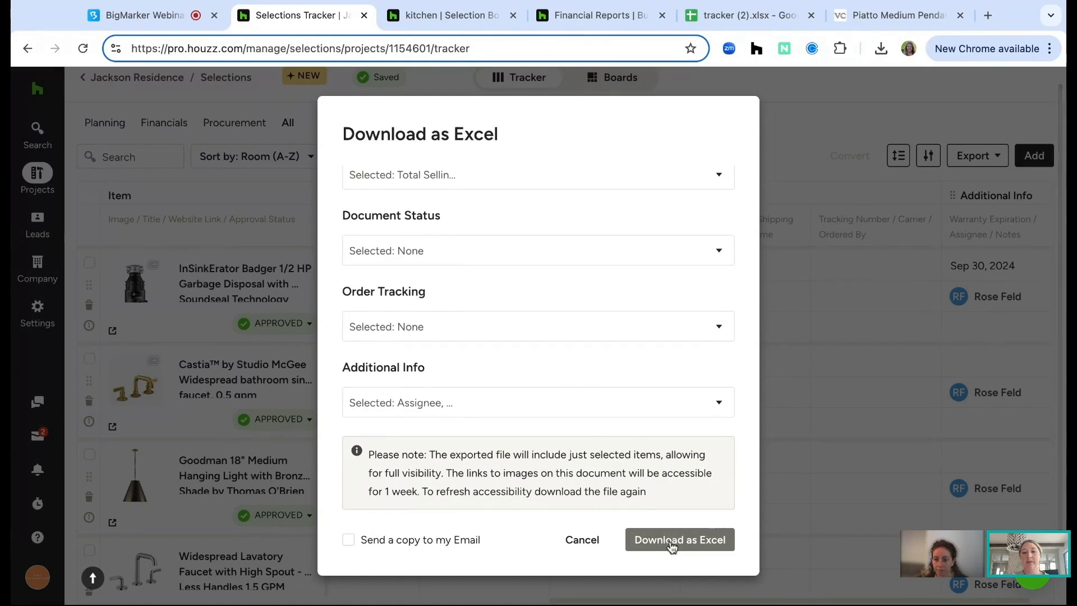
click(598, 546)
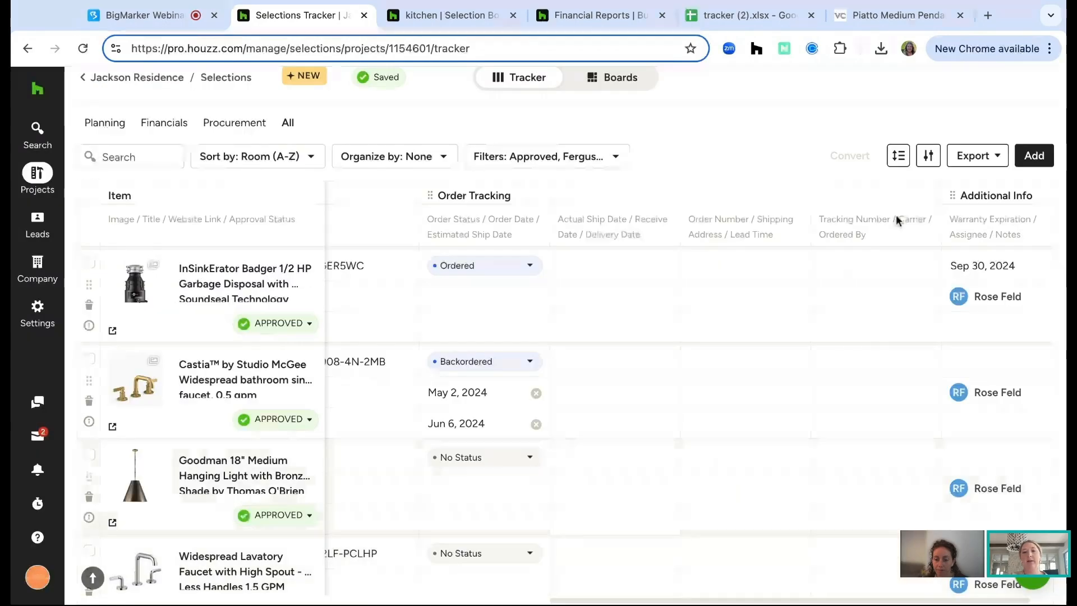
Step: Check the options for exporting the tracker as an FFE Schedule (PDF) and close them without downloading
click(990, 162)
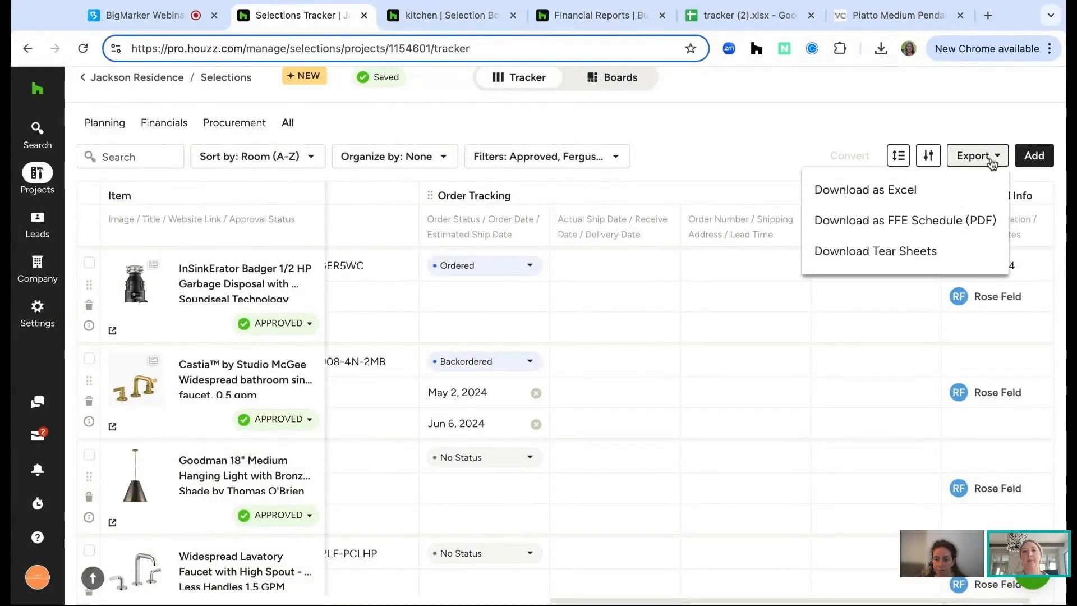
click(952, 223)
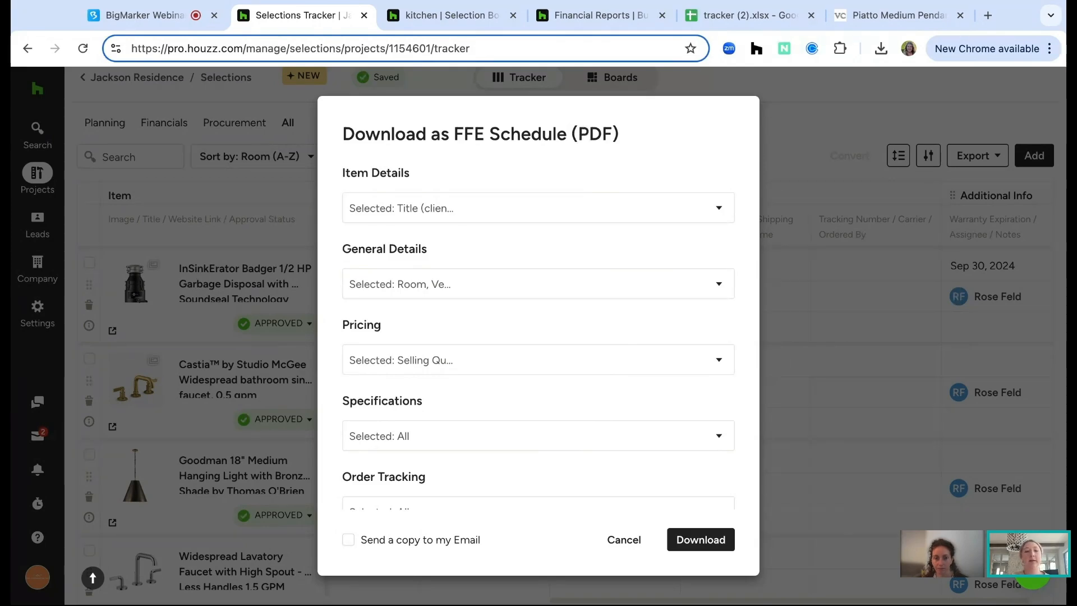
click(627, 541)
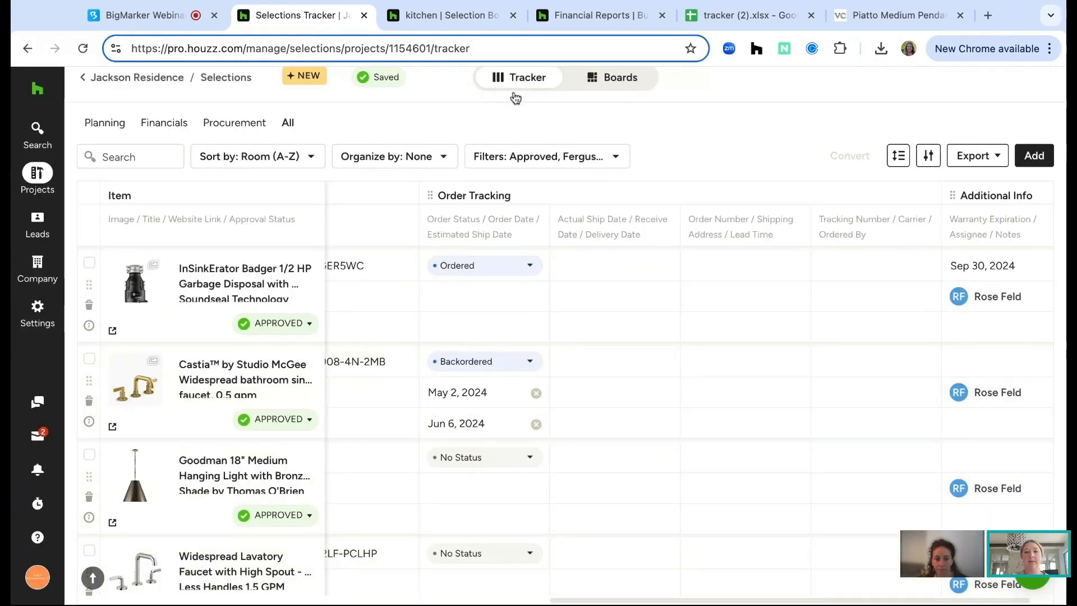
Step: Check the vendor choices in the tracker's filters, keeping only Ferguson selected, and close the filters
click(508, 157)
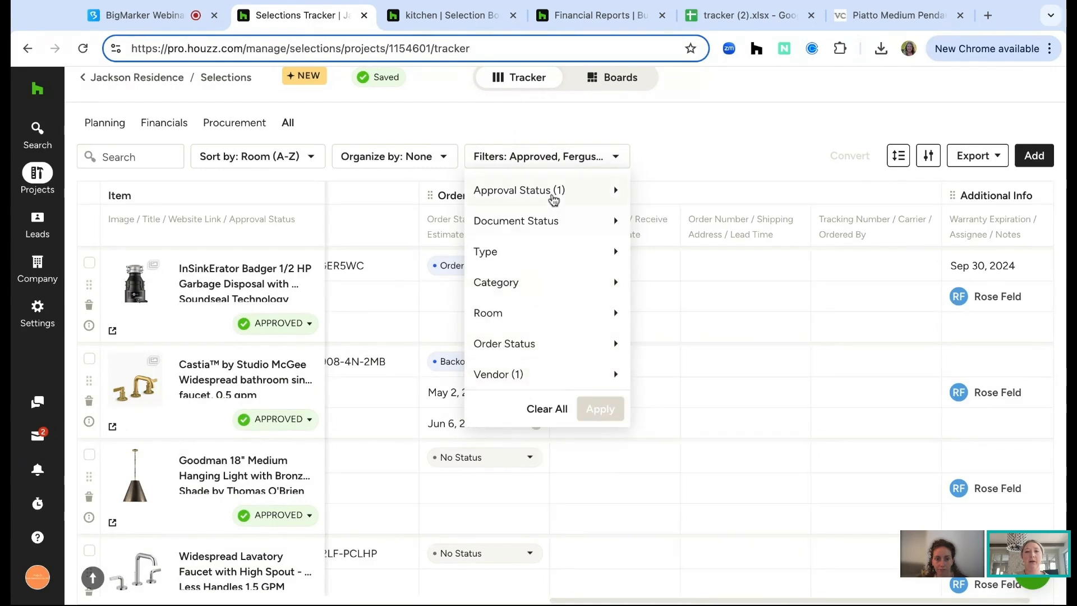
mouse_move(546, 369)
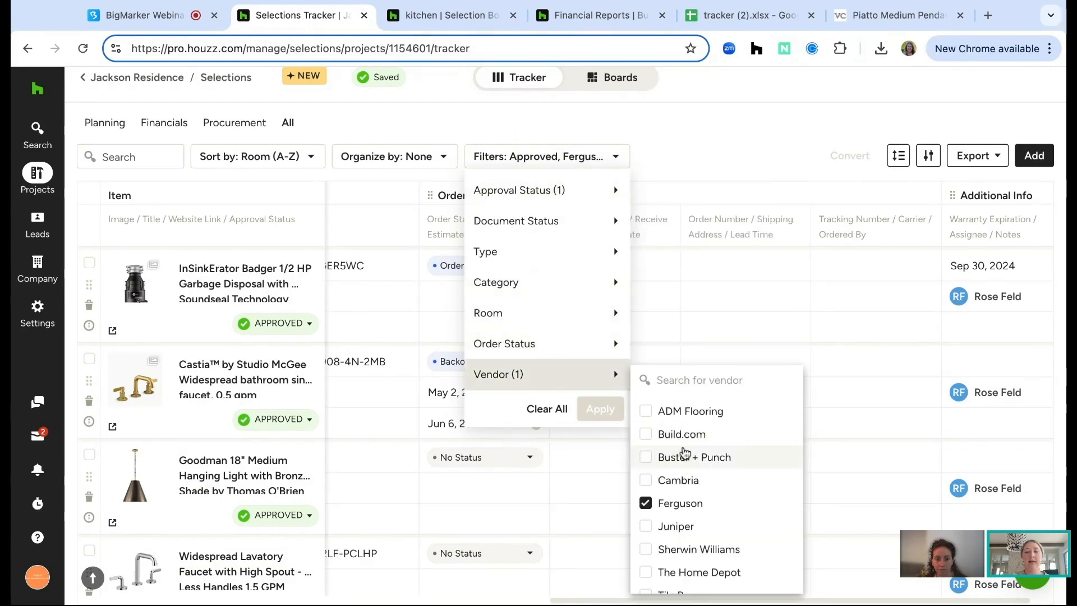
scroll(685, 448, down, 2)
scroll(685, 449, up, 2)
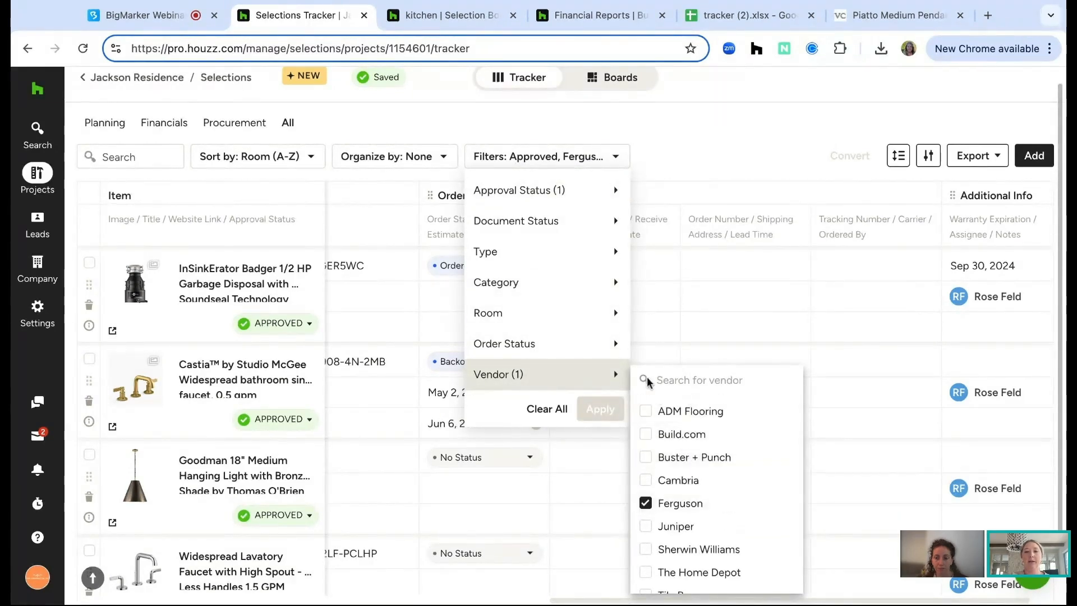
click(598, 413)
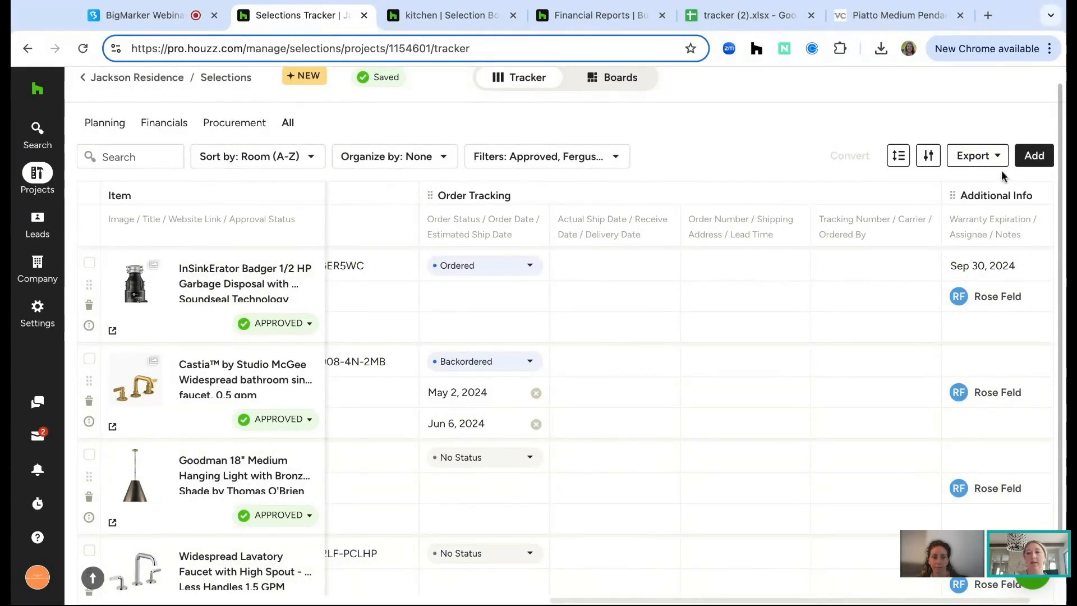
Step: Download the filtered tracker items as an FFE Schedule (PDF)
click(986, 156)
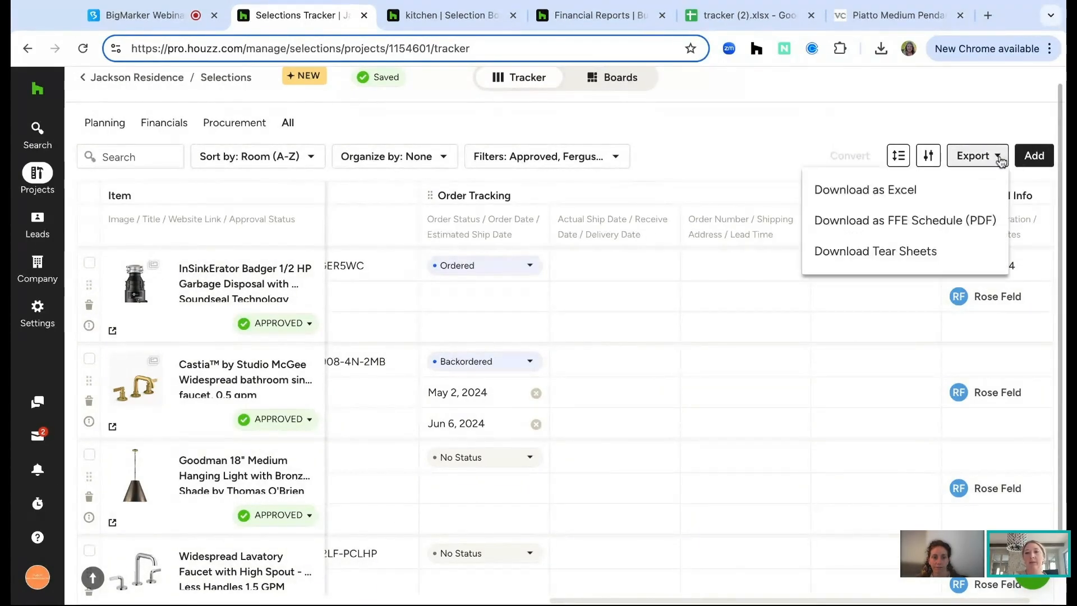
click(955, 225)
click(701, 539)
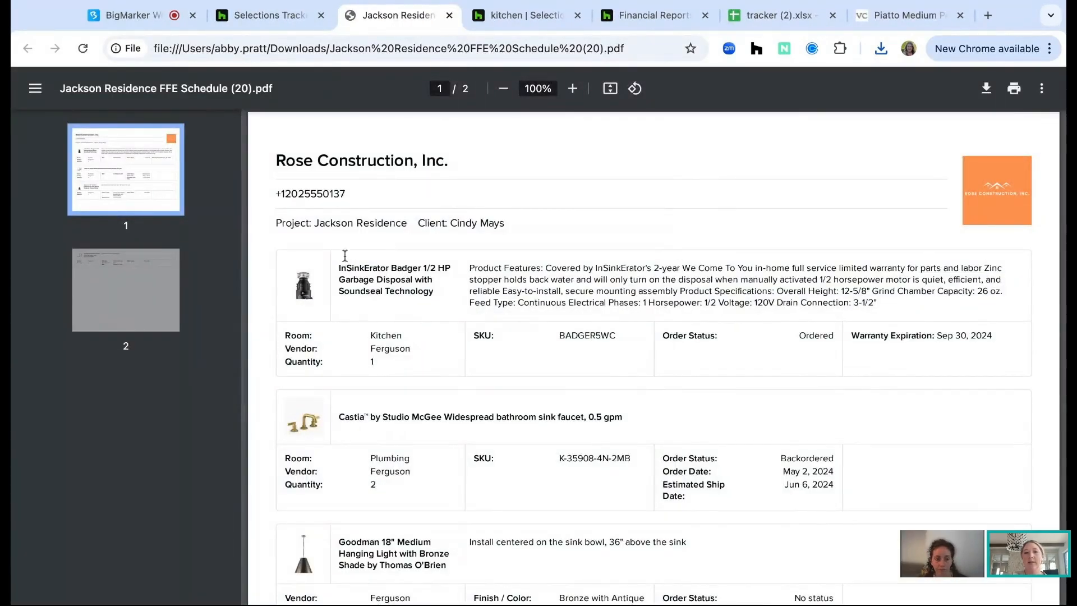
Step: Review both pages of the FFE schedule PDF, including the lavatory faucet's SKU and the disposal's warranty expiration, and return to the tracker
scroll(426, 449, down, 8)
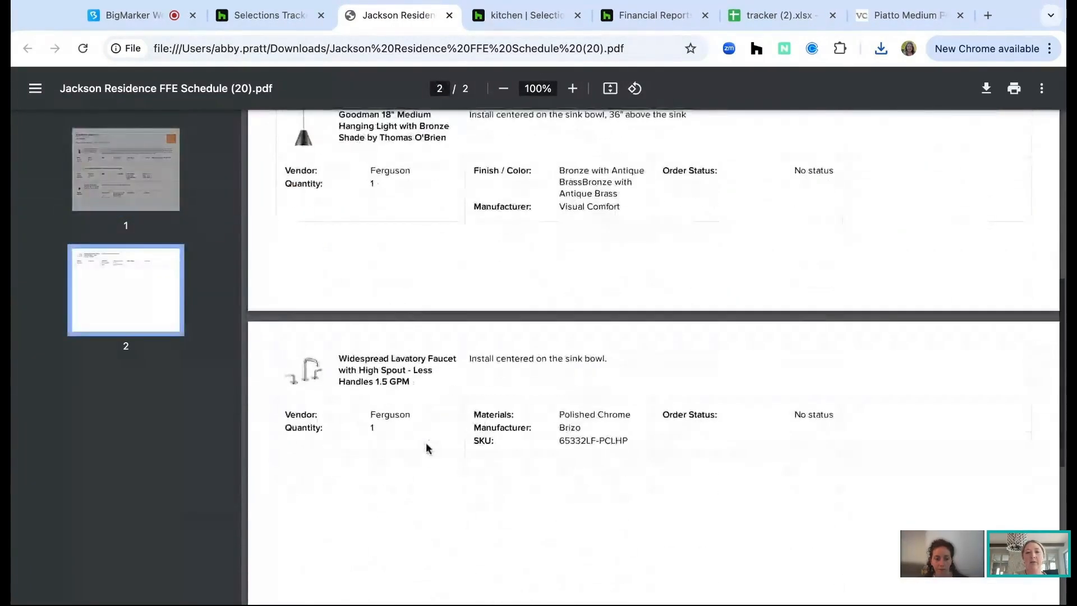
triple_click(573, 443)
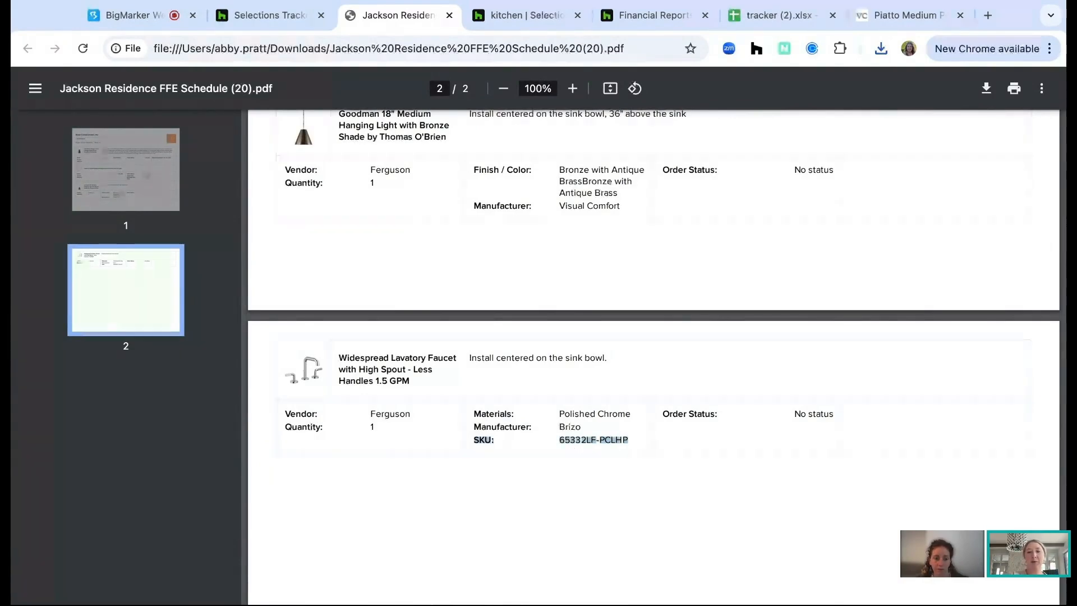
scroll(654, 336, up, 5)
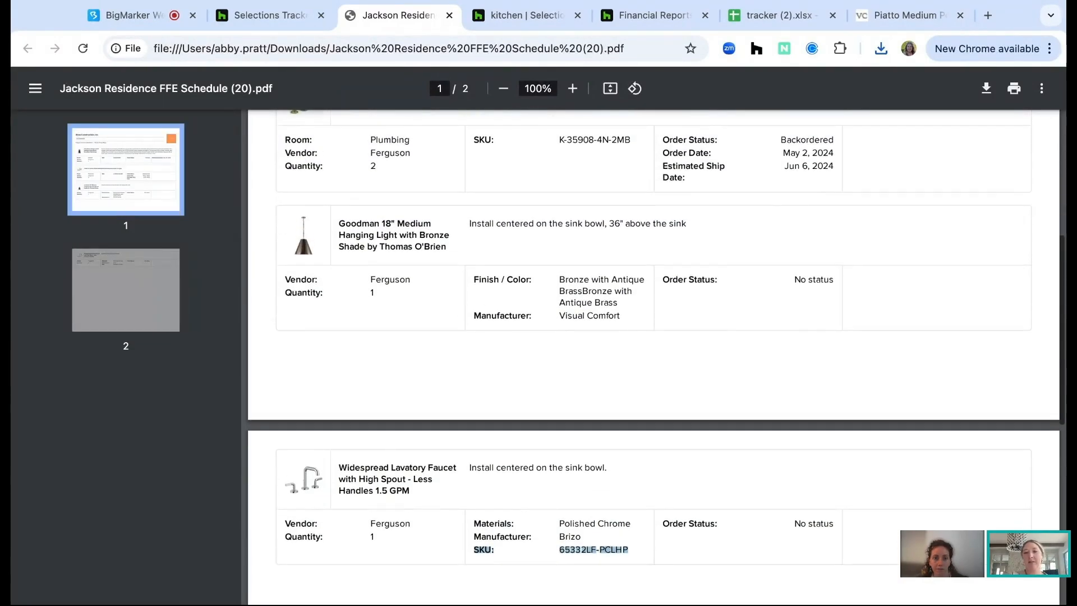
scroll(653, 337, up, 3)
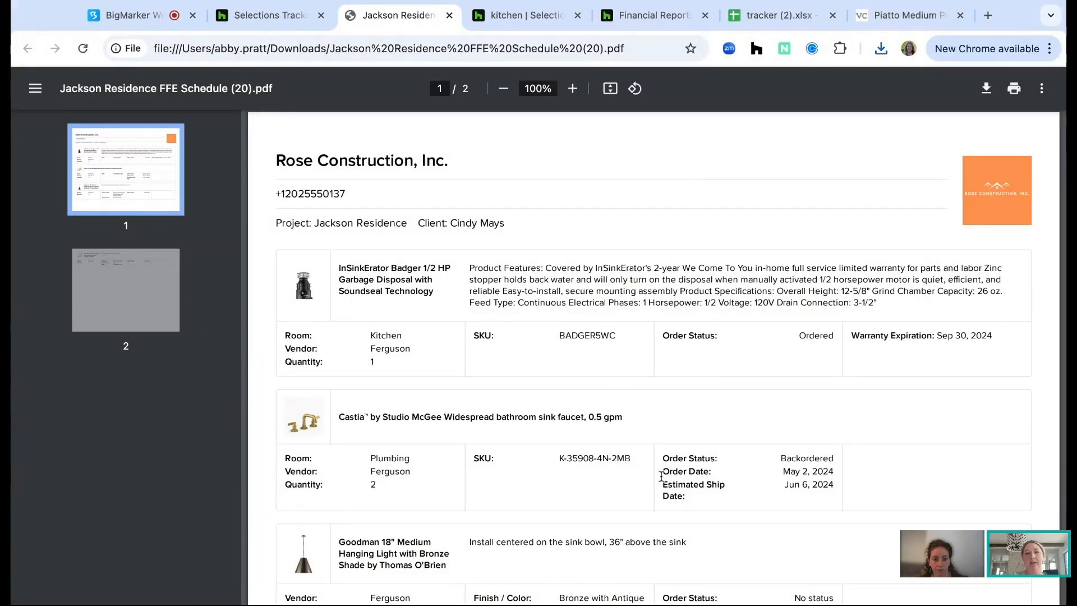
triple_click(997, 334)
click(849, 395)
click(283, 15)
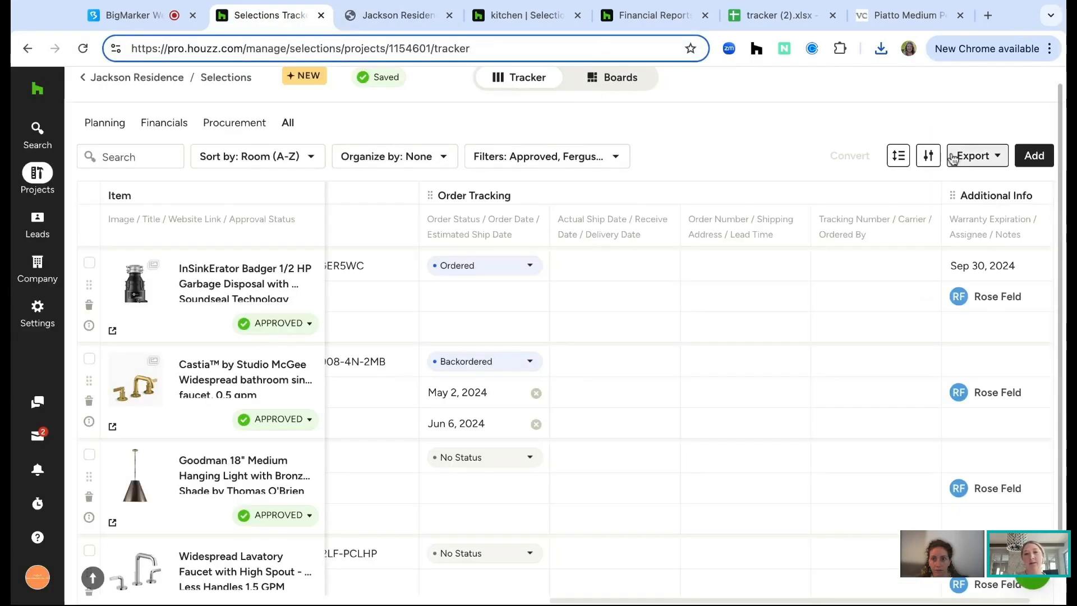
Step: Check the tracker's export formats and the Selections Library for adding products, closing both without changes
click(979, 157)
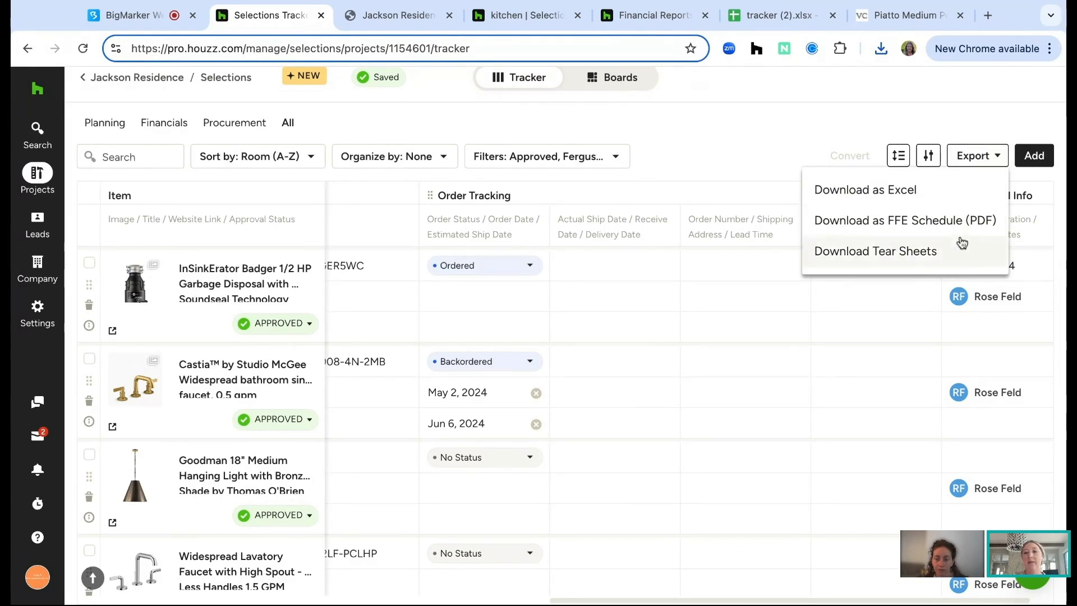
click(995, 156)
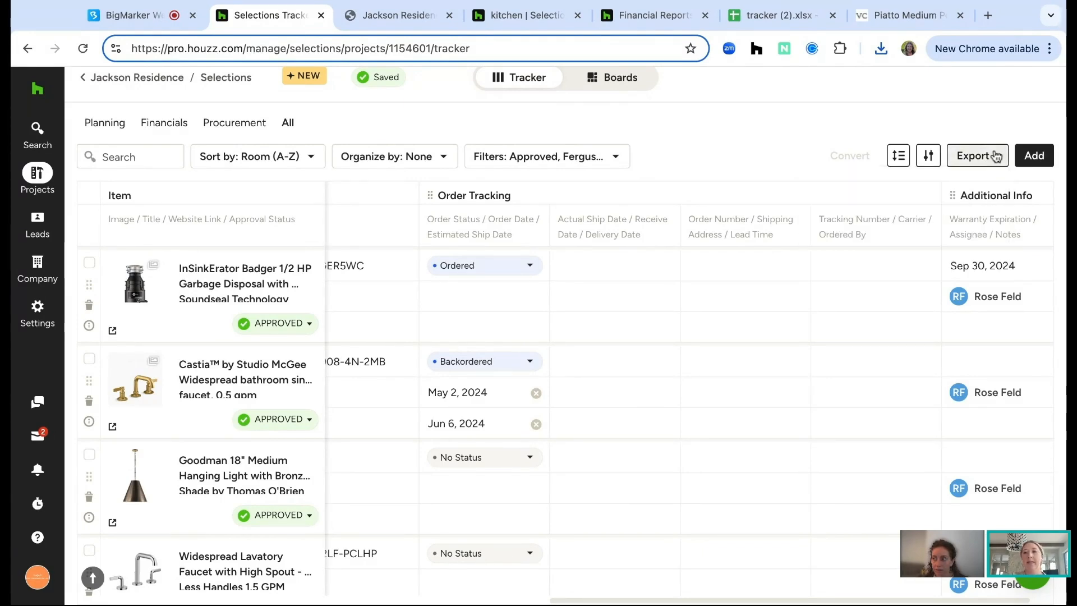
click(1035, 162)
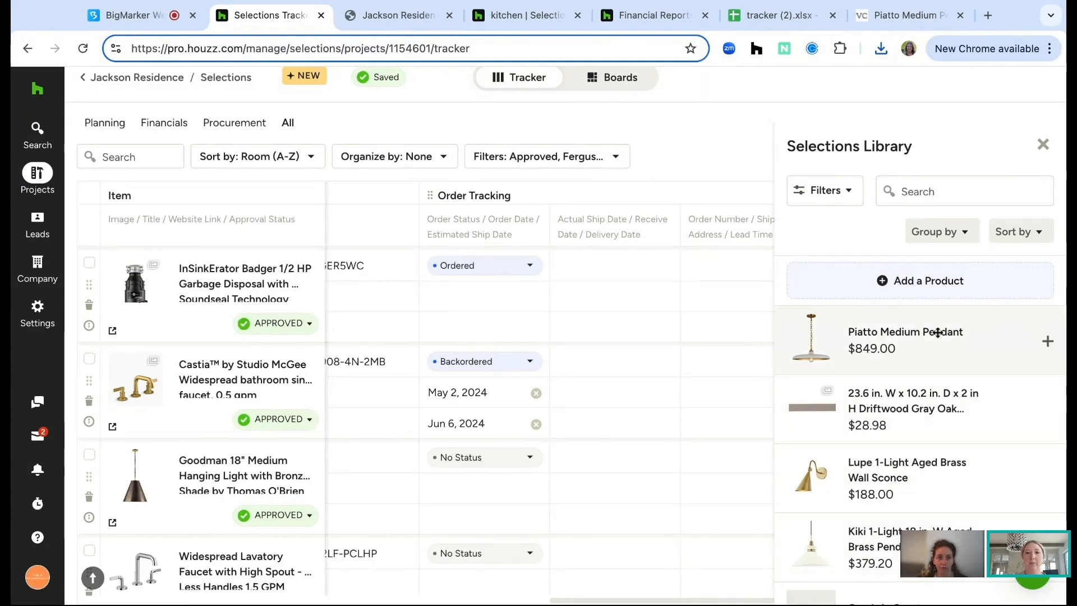
click(1042, 145)
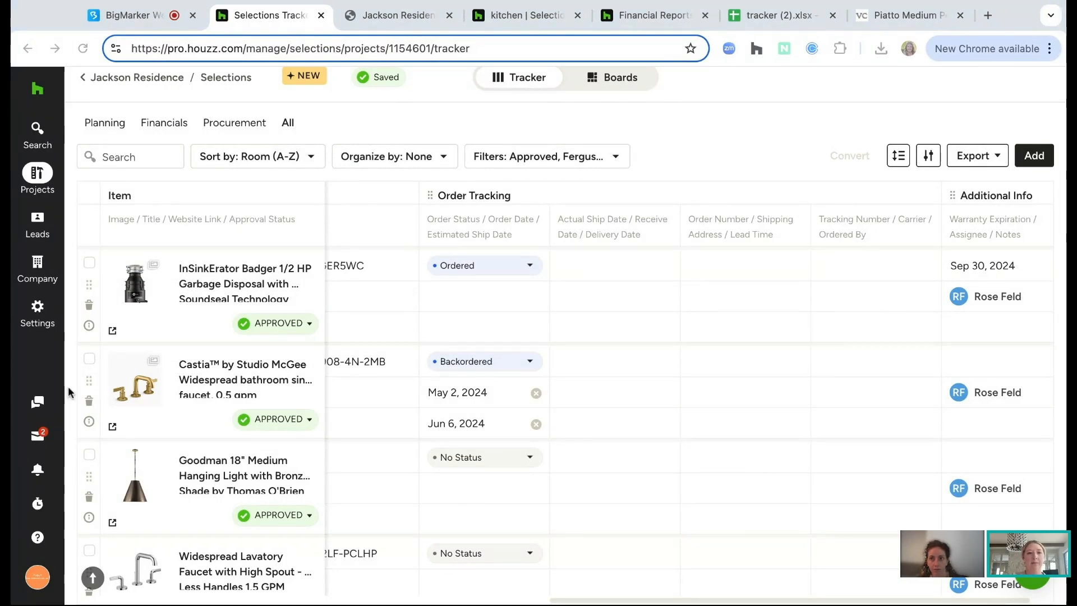
Step: Close the FFE schedule PDF, open the project's Kitchen Mood Board and examine both of its pages
key(ctrl+w)
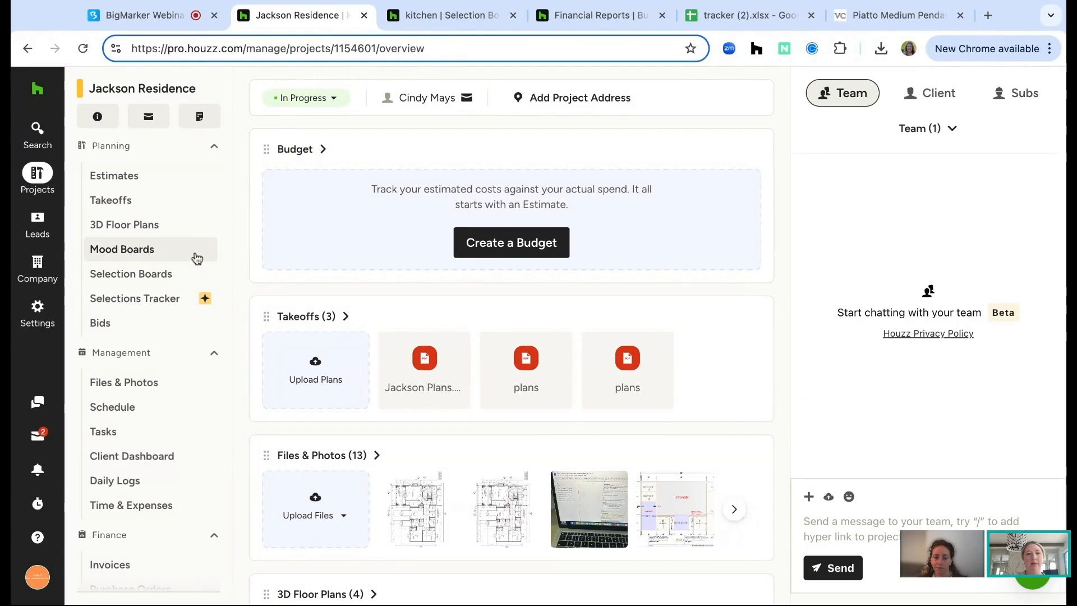
click(197, 258)
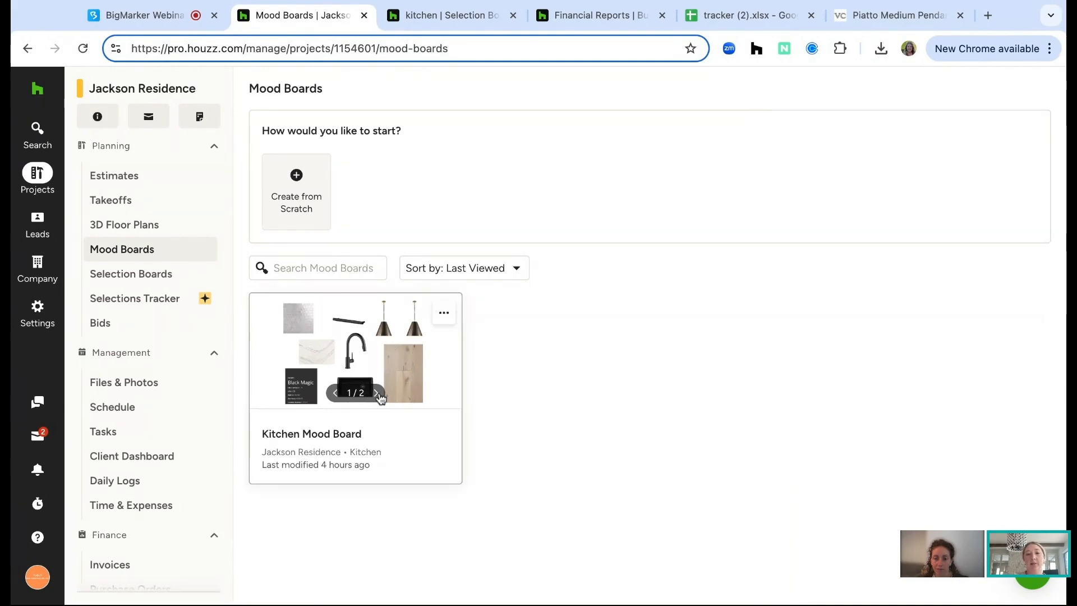
click(401, 406)
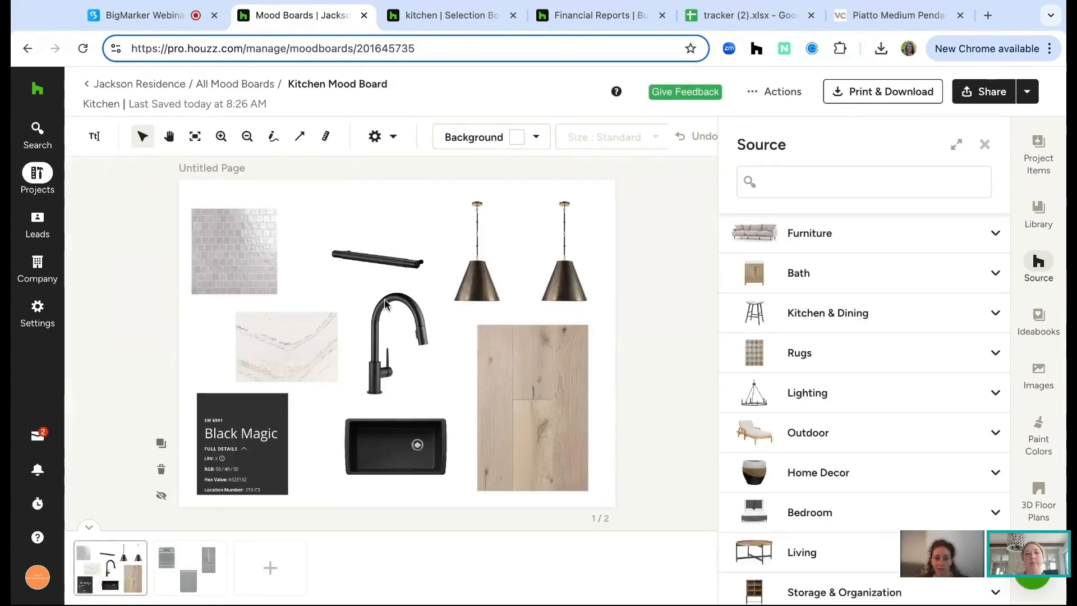
click(237, 219)
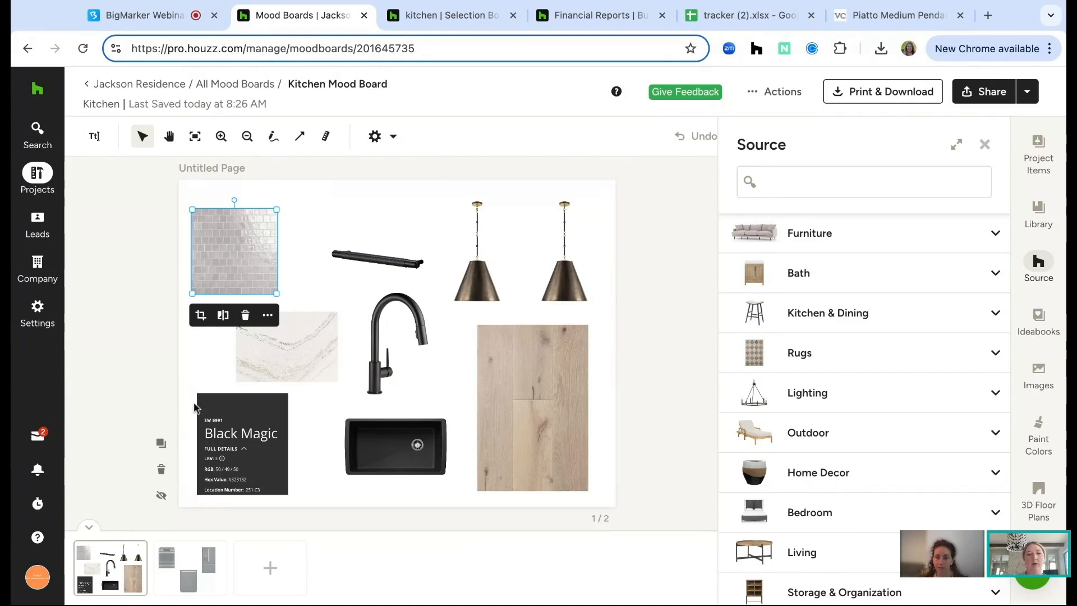
click(173, 559)
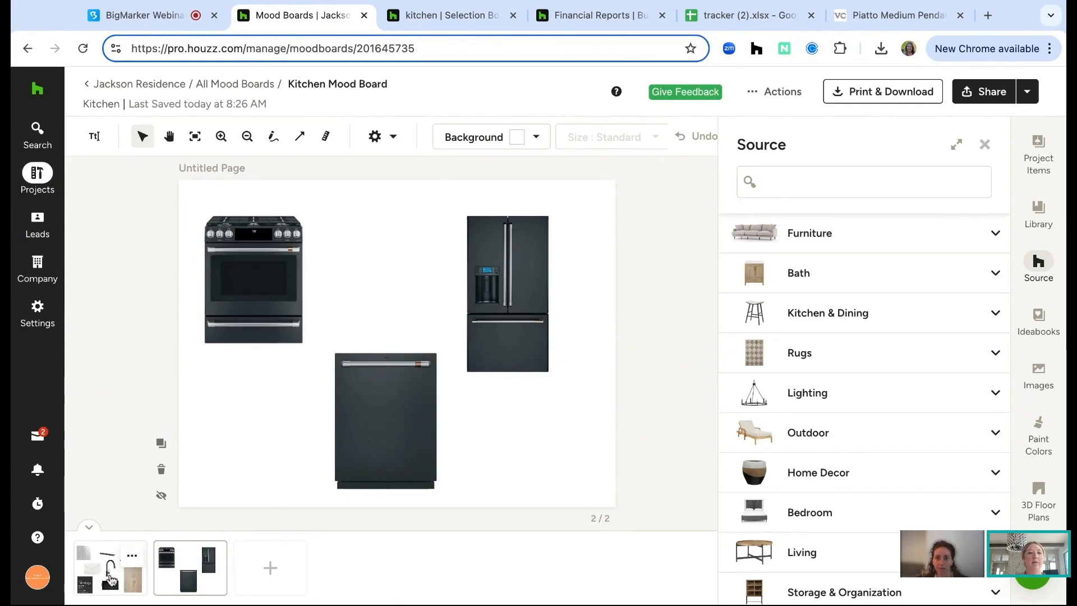
click(141, 562)
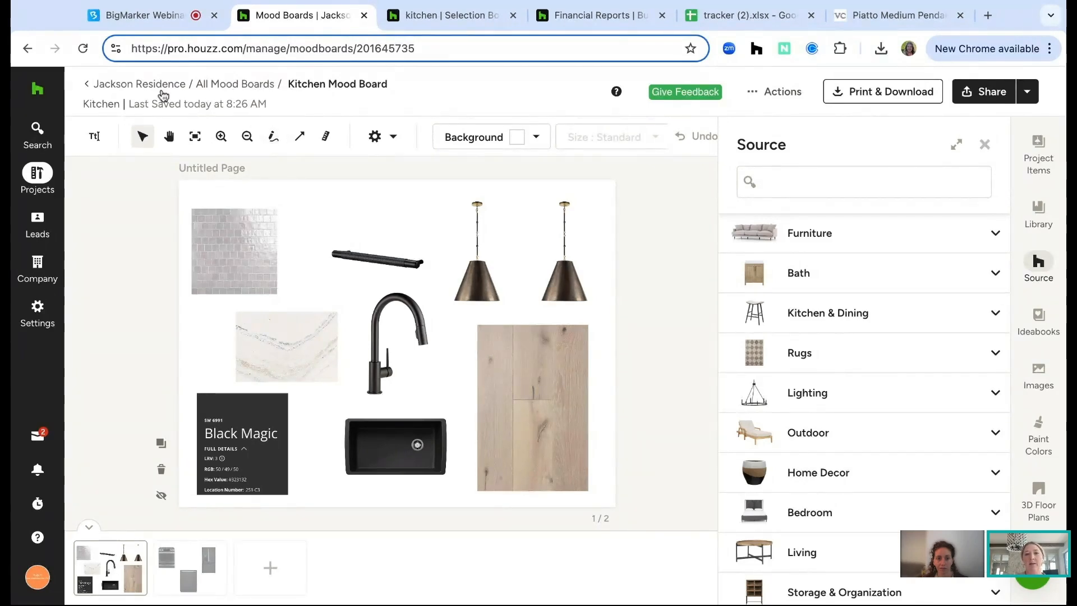
Step: View the project's selection boards and go back to the project overview
click(163, 91)
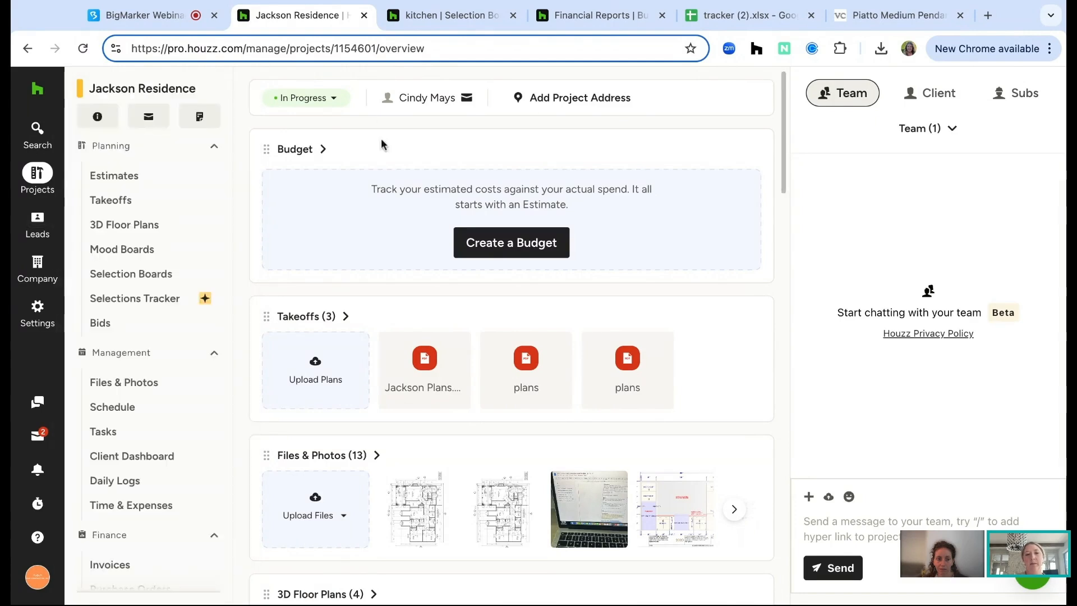
click(144, 275)
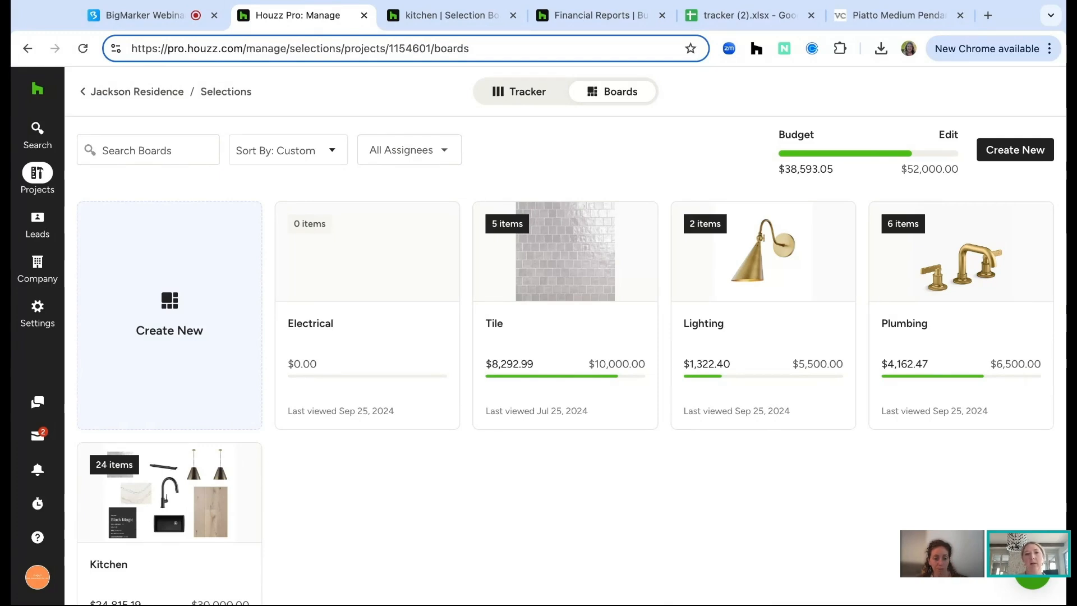
click(155, 97)
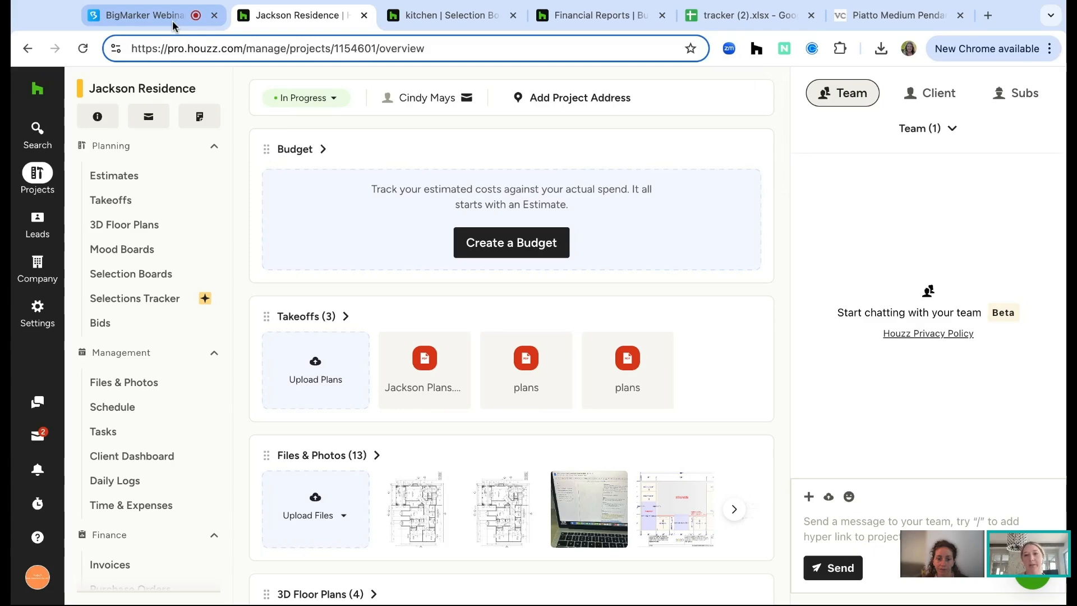
Step: Check the BigMarker webinar room and return to the Houzz Pro project overview
click(145, 15)
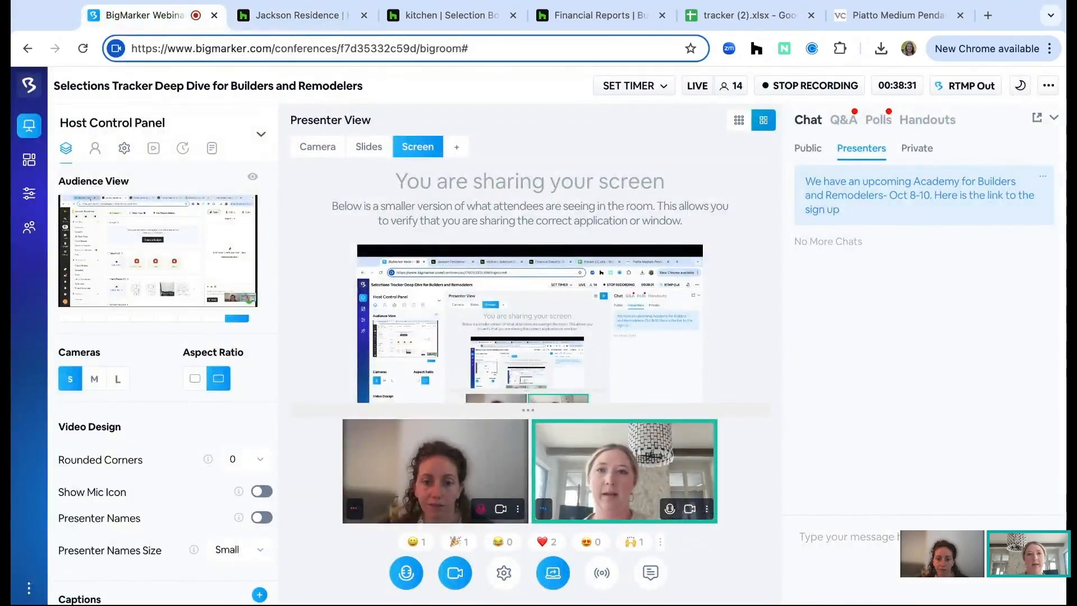
click(268, 18)
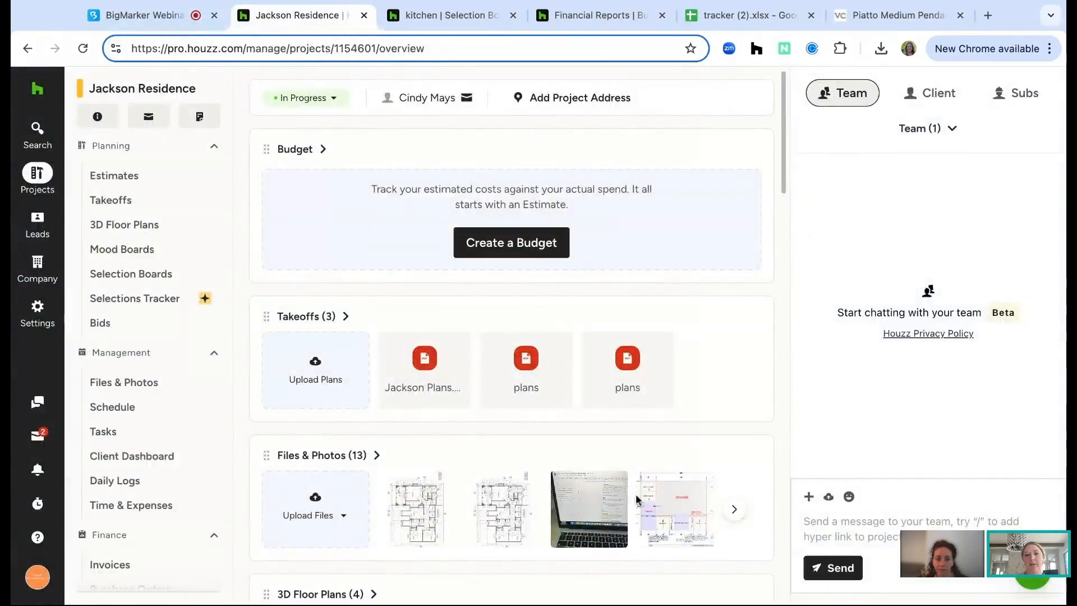